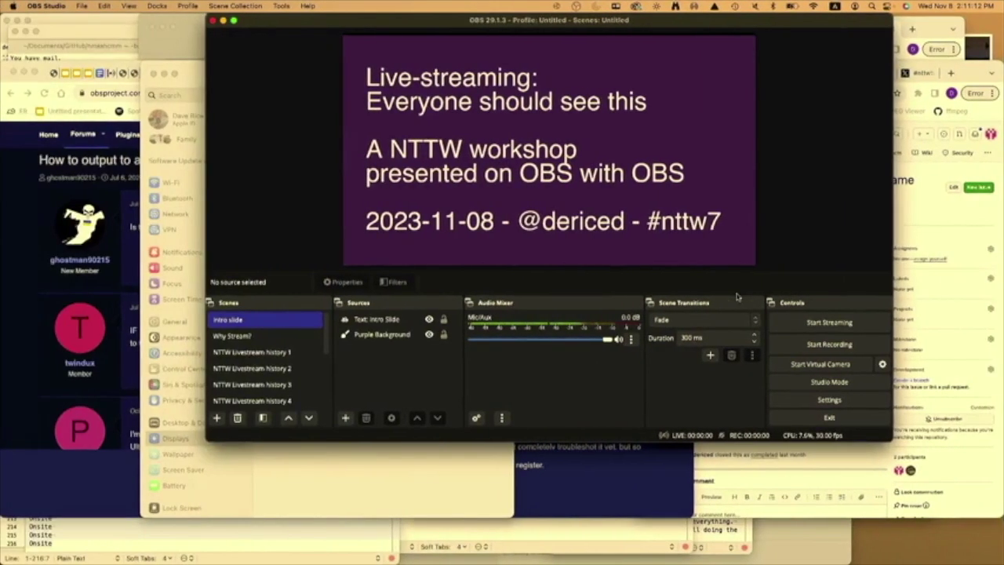
Step: Show the 'Why should we stream?' slide on the HDMI TO USB projector, then select NTTW Livestream history 1
{"action": "left_click", "coordinate": [263, 336]}
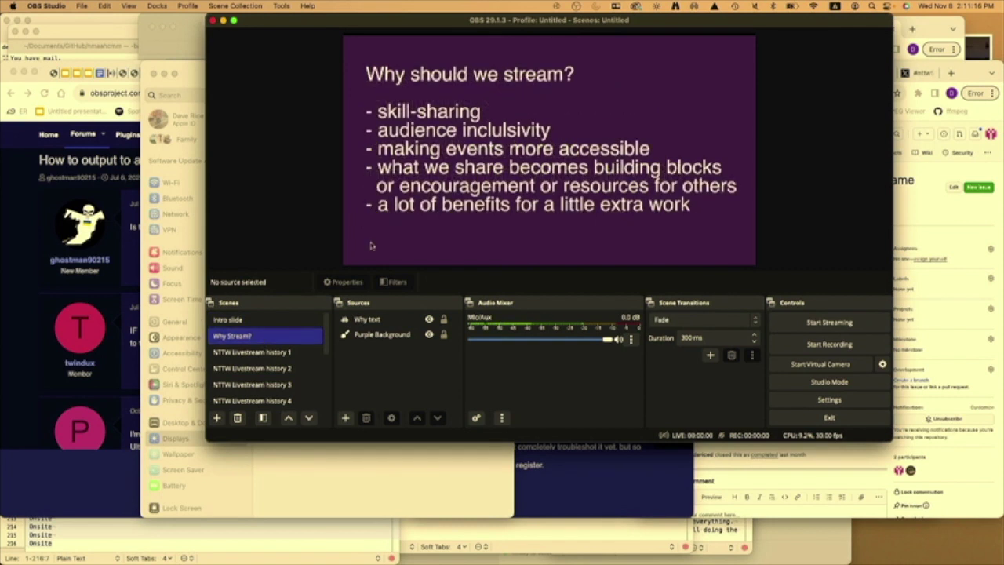
{"action": "right_click", "coordinate": [439, 208]}
{"action": "mouse_move", "coordinate": [463, 262]}
{"action": "left_click", "coordinate": [292, 351]}
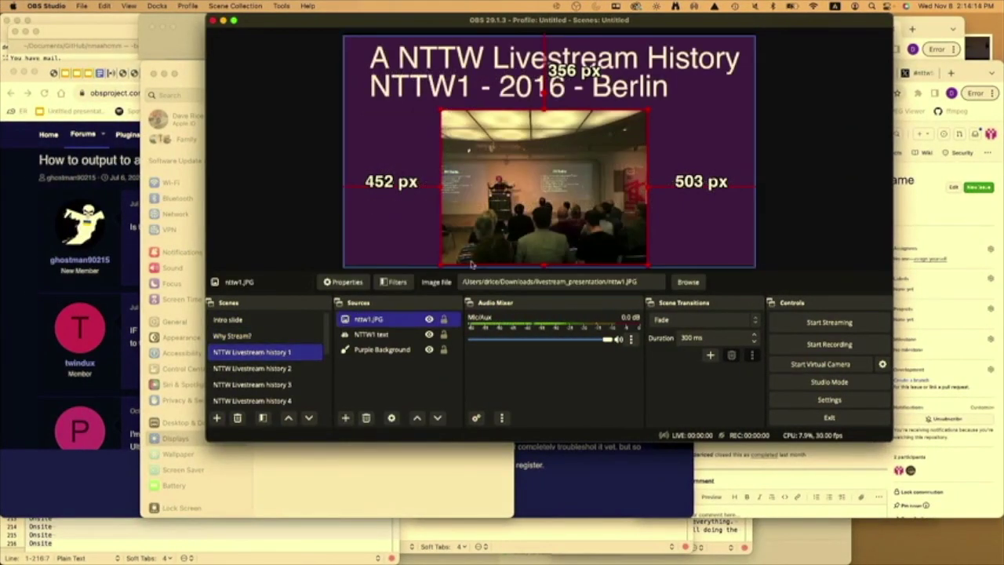
Step: Bring up the preview's Fullscreen Projector options for the NTTW1 - 2016 - Berlin slide
{"action": "right_click", "coordinate": [375, 238]}
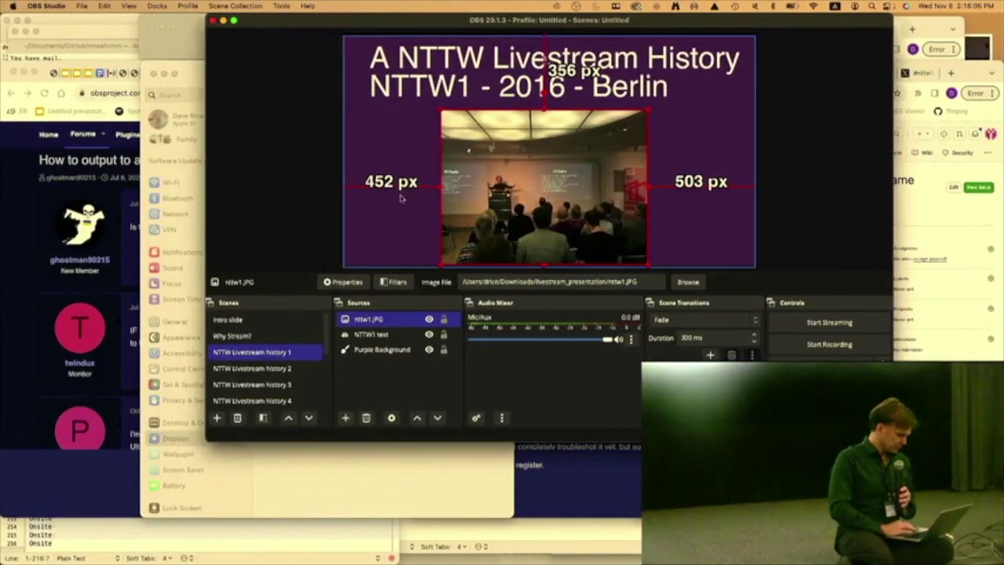
Step: Select NTTW Livestream history 2 and project its Vienna slide full-screen on HDMI TO USB
{"action": "left_click", "coordinate": [278, 370]}
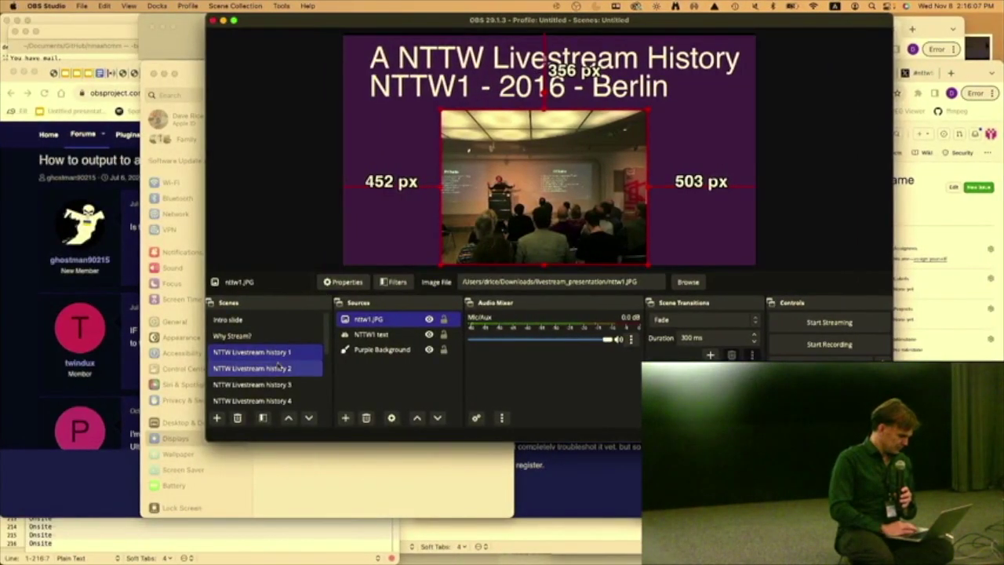
{"action": "right_click", "coordinate": [363, 232]}
{"action": "mouse_move", "coordinate": [424, 283]}
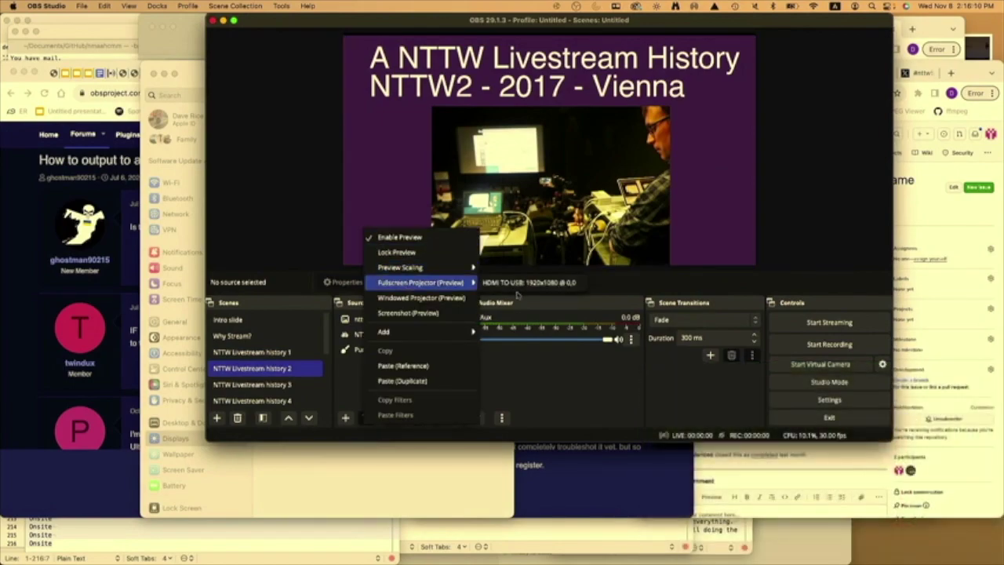
{"action": "left_click", "coordinate": [524, 285]}
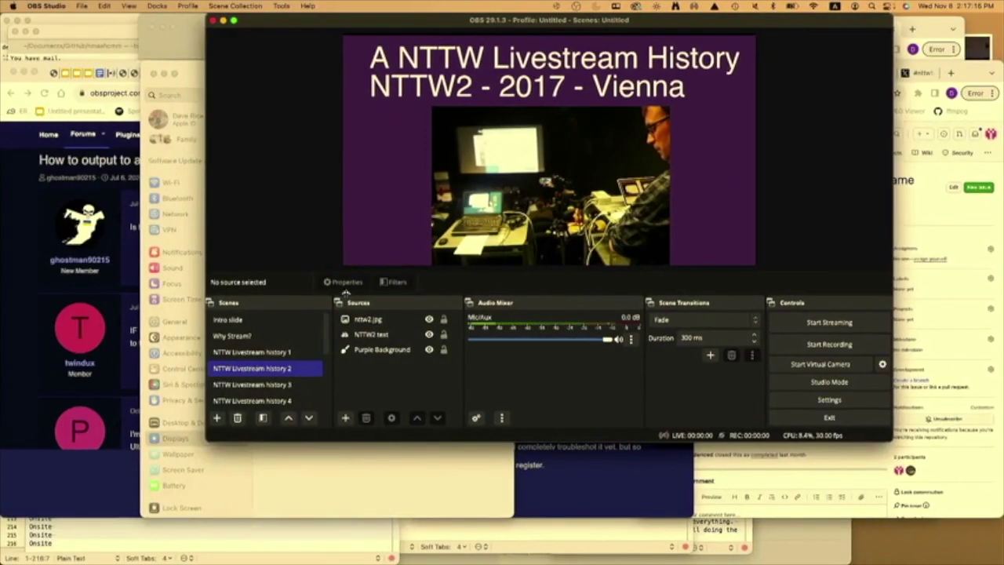
Step: Select NTTW Livestream history 3 and bring up projector options for its London slide
{"action": "left_click", "coordinate": [284, 385]}
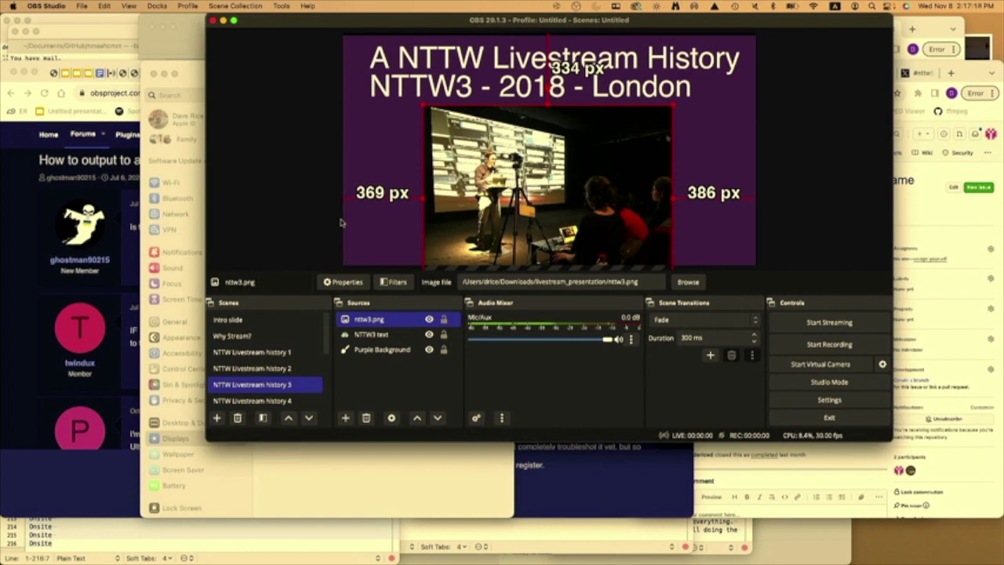
{"action": "right_click", "coordinate": [291, 209]}
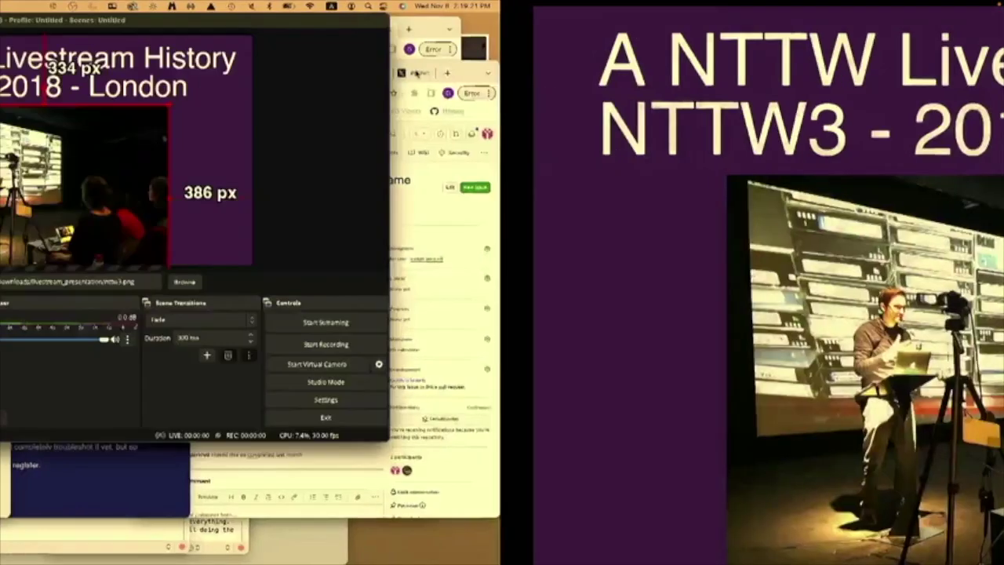
Step: Select NTTW Livestream history 4 and project its NTTW4 - 2019 - Budapest slide full-screen
{"action": "left_click", "coordinate": [243, 400]}
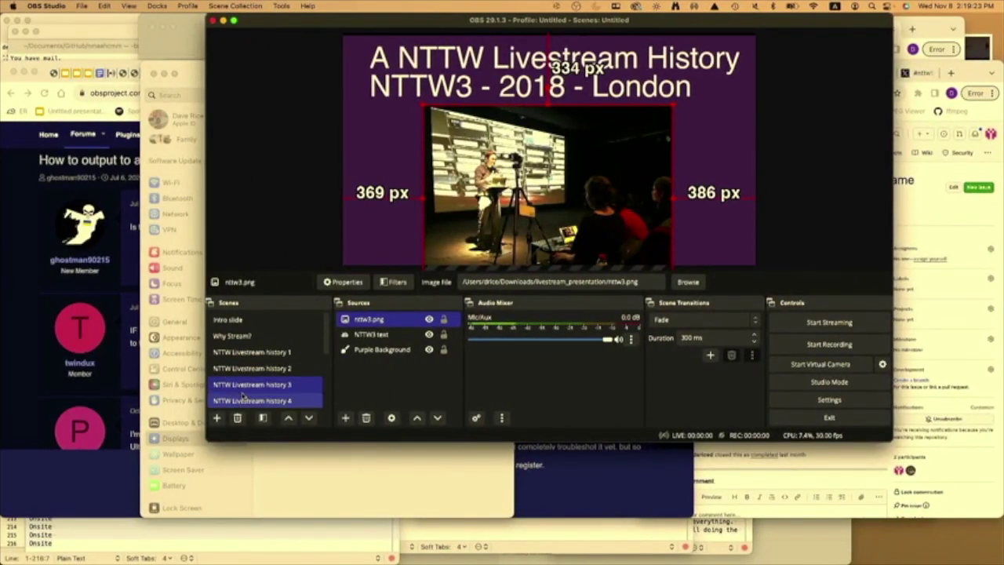
{"action": "right_click", "coordinate": [379, 211]}
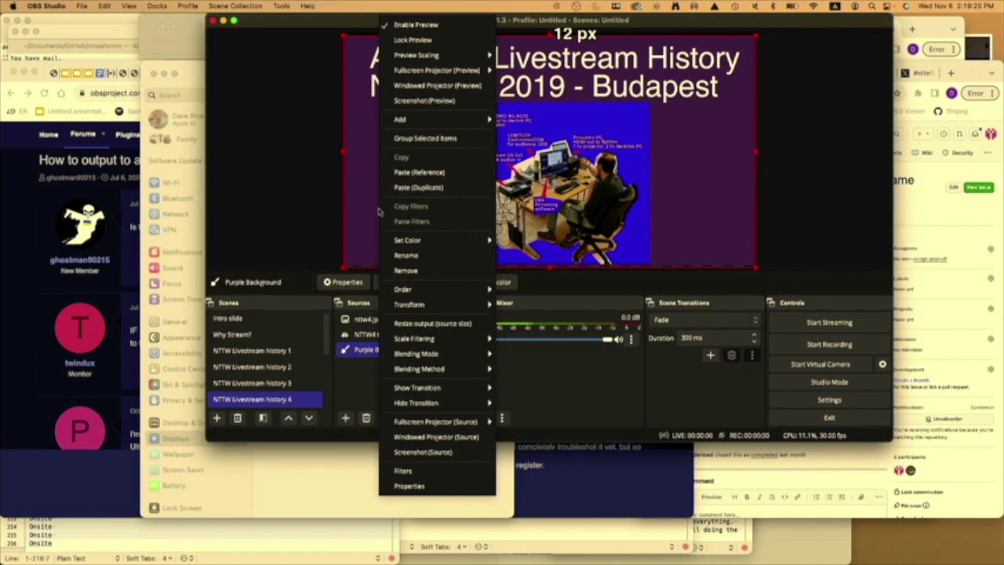
{"action": "mouse_move", "coordinate": [429, 303]}
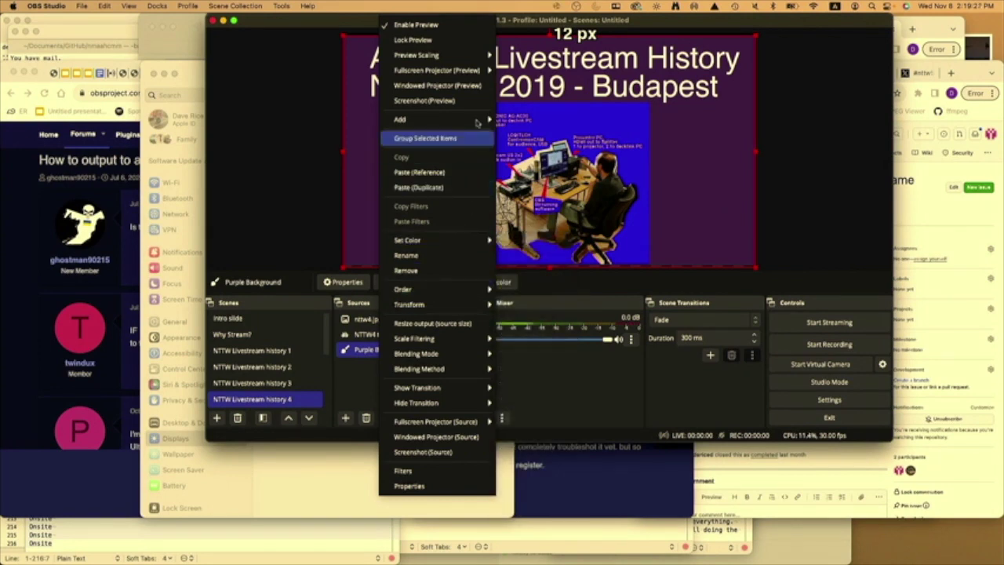
{"action": "mouse_move", "coordinate": [472, 75]}
{"action": "left_click", "coordinate": [506, 75]}
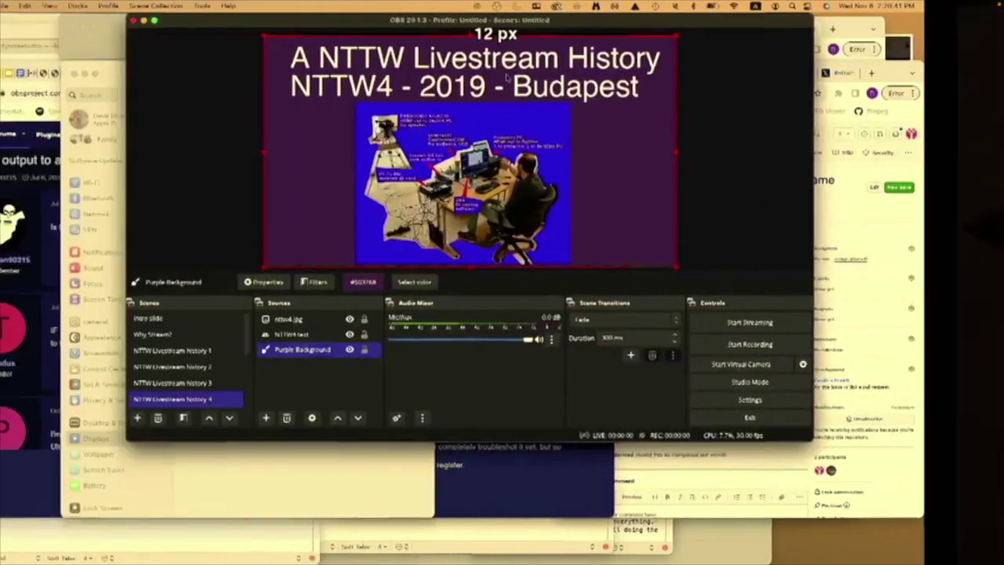
Step: Select NTTW Livestream history 5 and project its Gather.town slide full-screen on the HDMI display
{"action": "scroll", "coordinate": [278, 369], "scroll_direction": "down", "scroll_amount": 2}
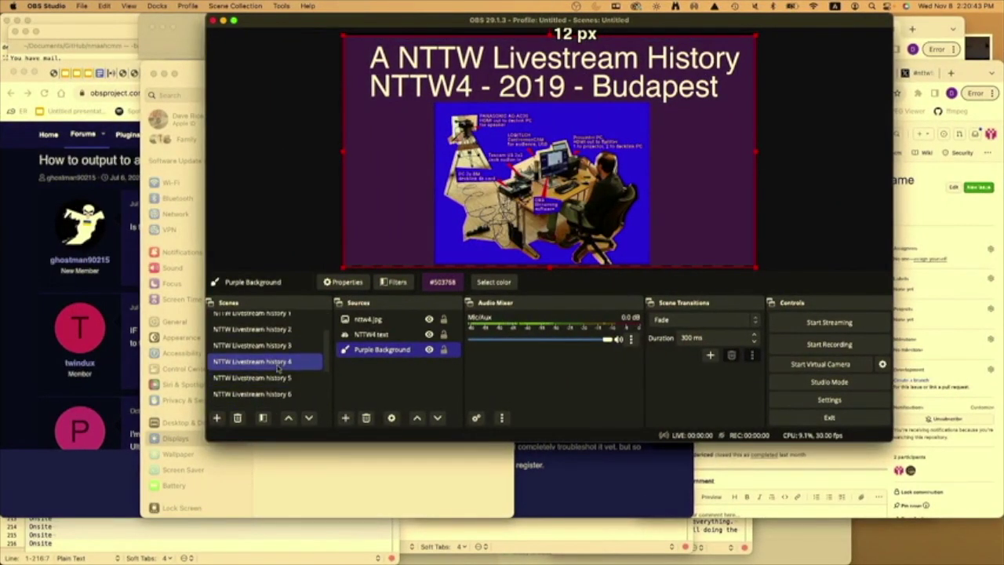
{"action": "left_click", "coordinate": [275, 379]}
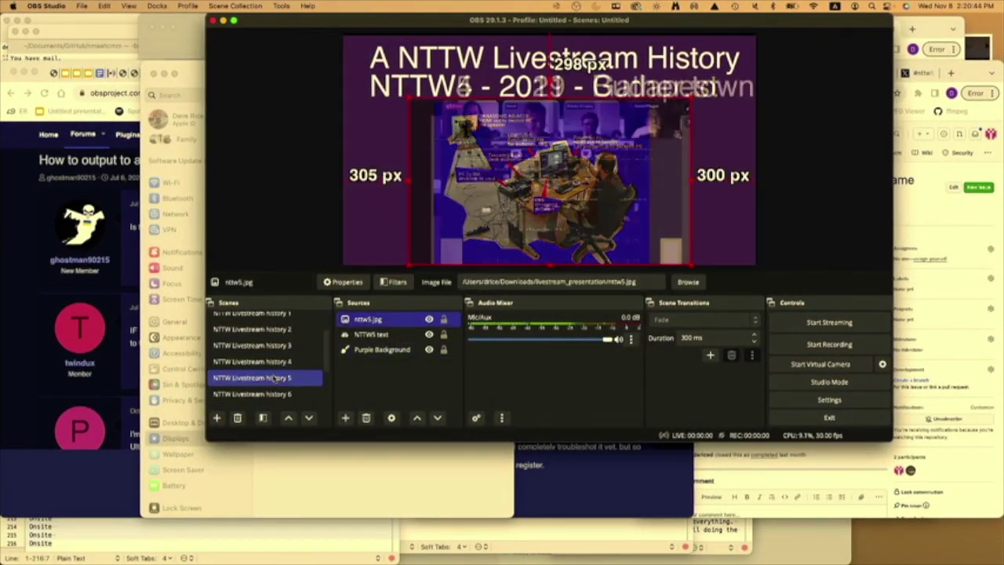
{"action": "left_click", "coordinate": [346, 222]}
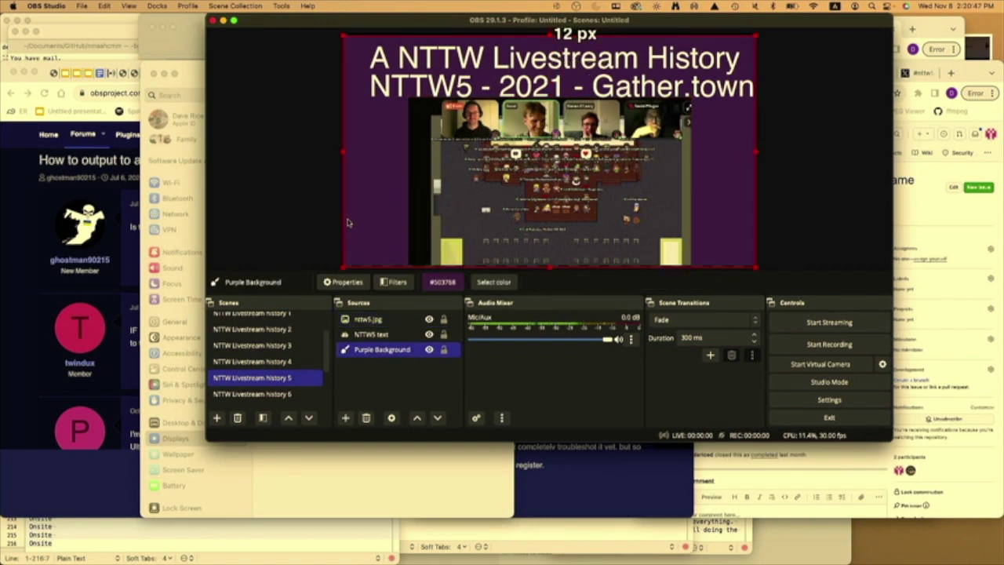
{"action": "right_click", "coordinate": [348, 223]}
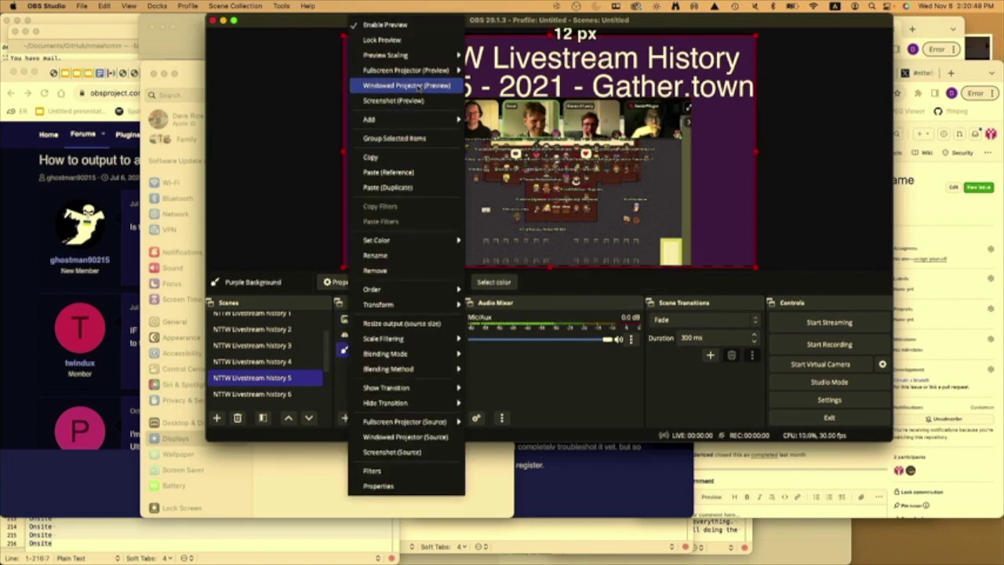
{"action": "mouse_move", "coordinate": [443, 72]}
{"action": "left_click", "coordinate": [475, 72]}
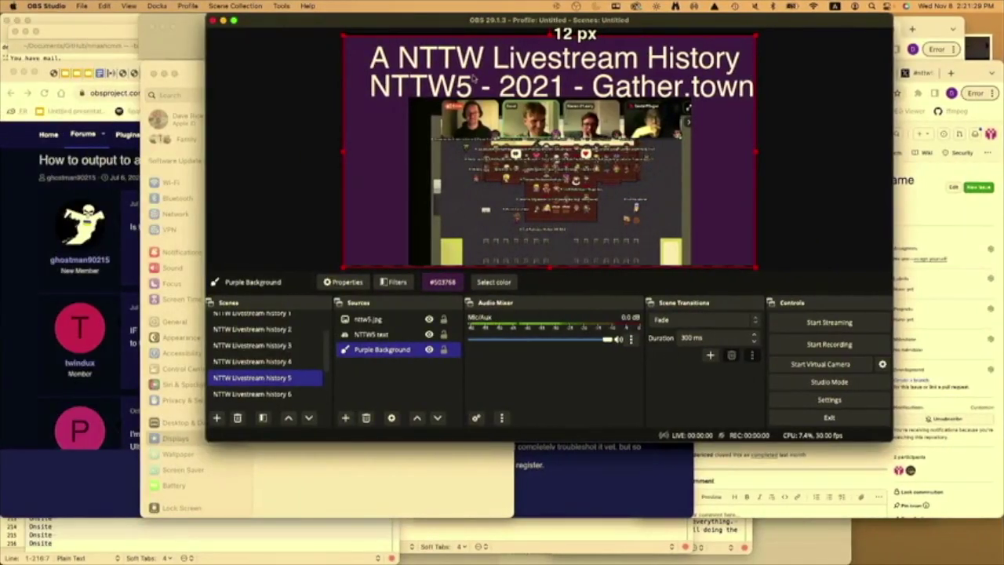
{"action": "left_click_drag", "start_coordinate": [473, 76], "coordinate": [451, 75]}
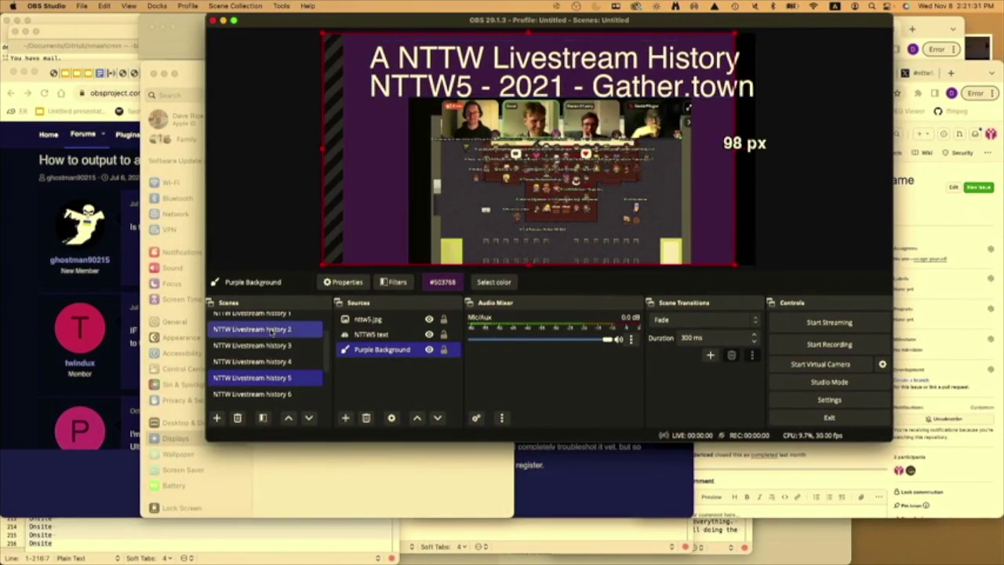
{"action": "left_click", "coordinate": [280, 395]}
{"action": "right_click", "coordinate": [405, 146]}
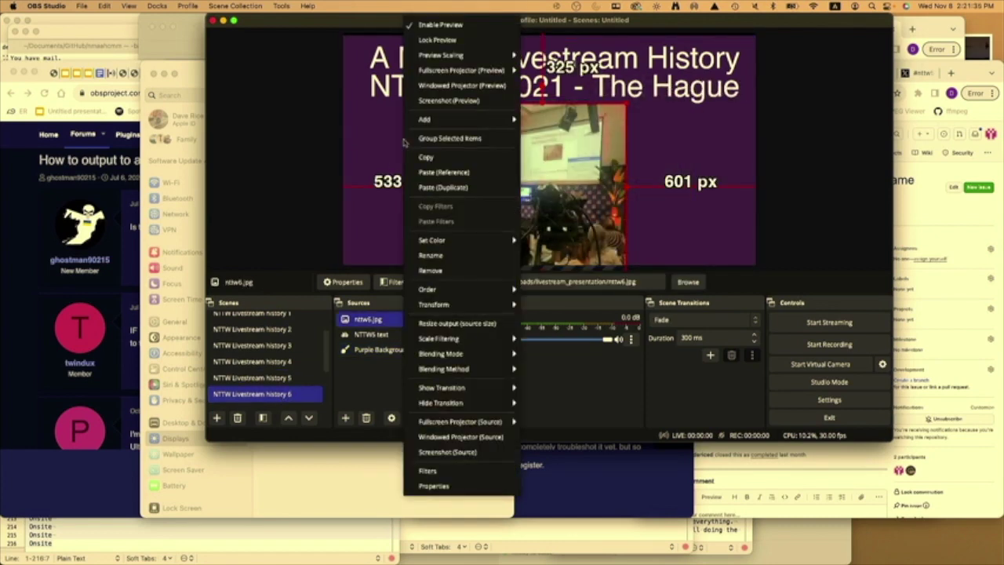
{"action": "mouse_move", "coordinate": [494, 70]}
{"action": "left_click", "coordinate": [541, 77]}
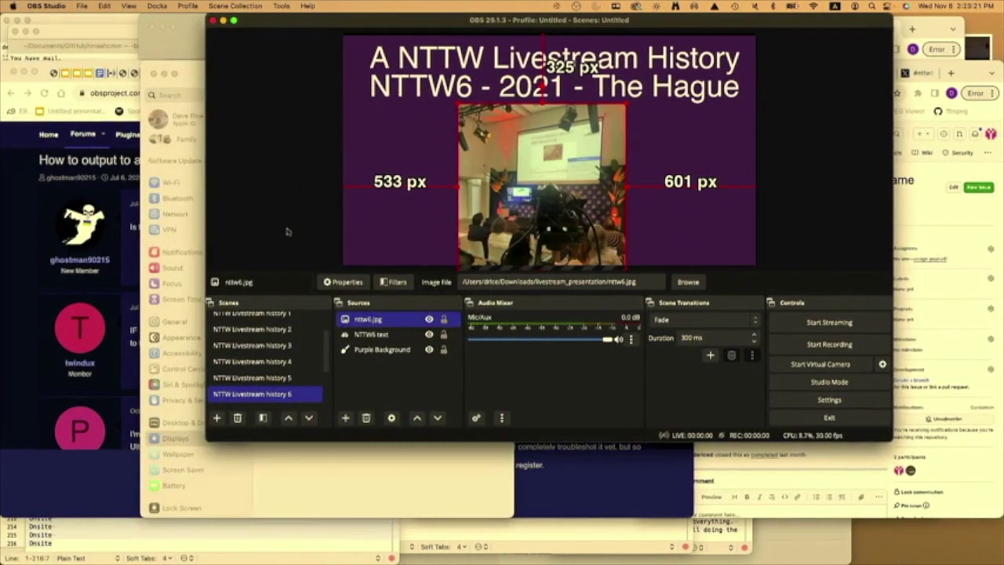
{"action": "scroll", "coordinate": [265, 353], "scroll_direction": "down", "scroll_amount": 2}
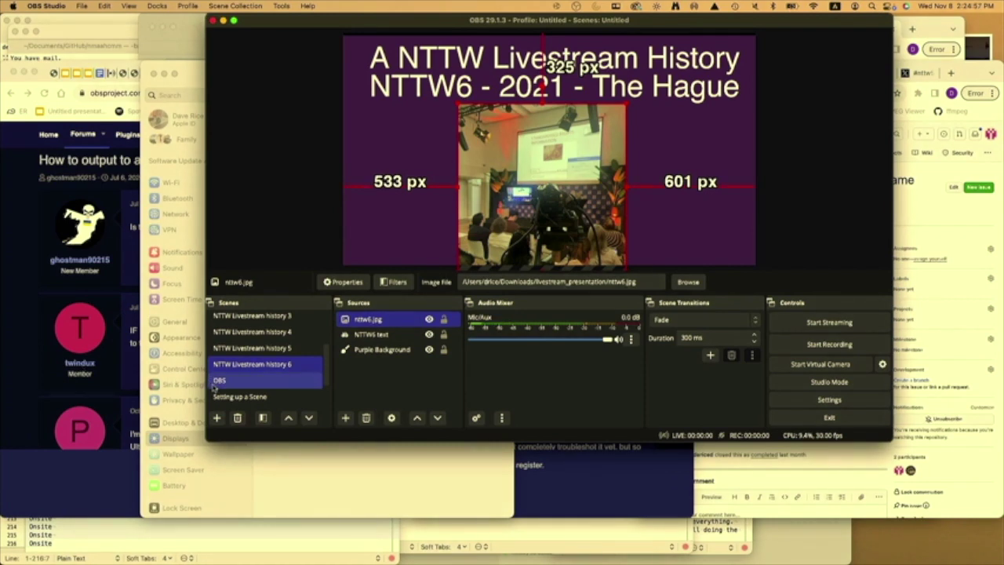
{"action": "left_click", "coordinate": [215, 381]}
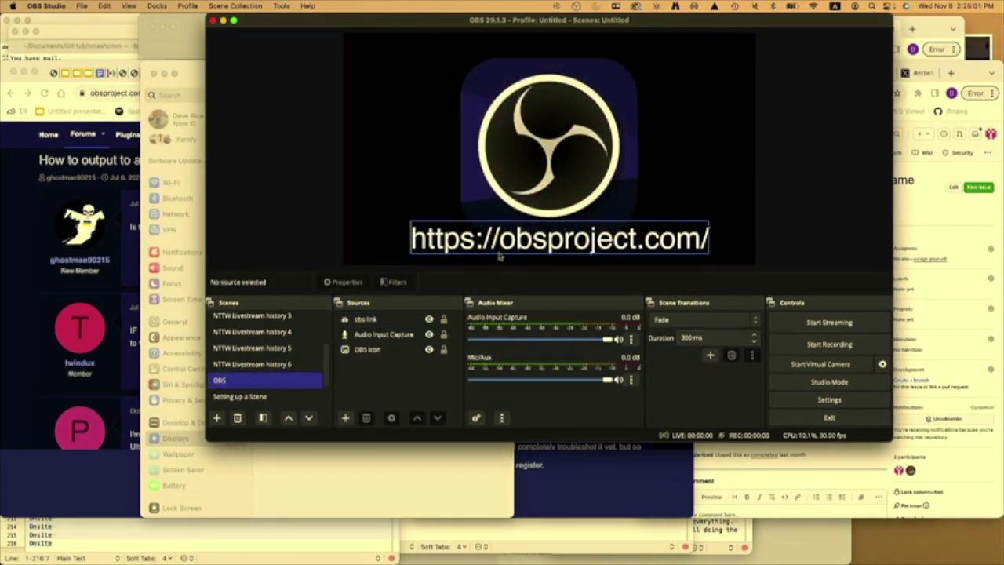
Step: Check the preview's Fullscreen Projector options, then switch to the Setting up a Scene scene
{"action": "right_click", "coordinate": [372, 90]}
{"action": "mouse_move", "coordinate": [410, 144]}
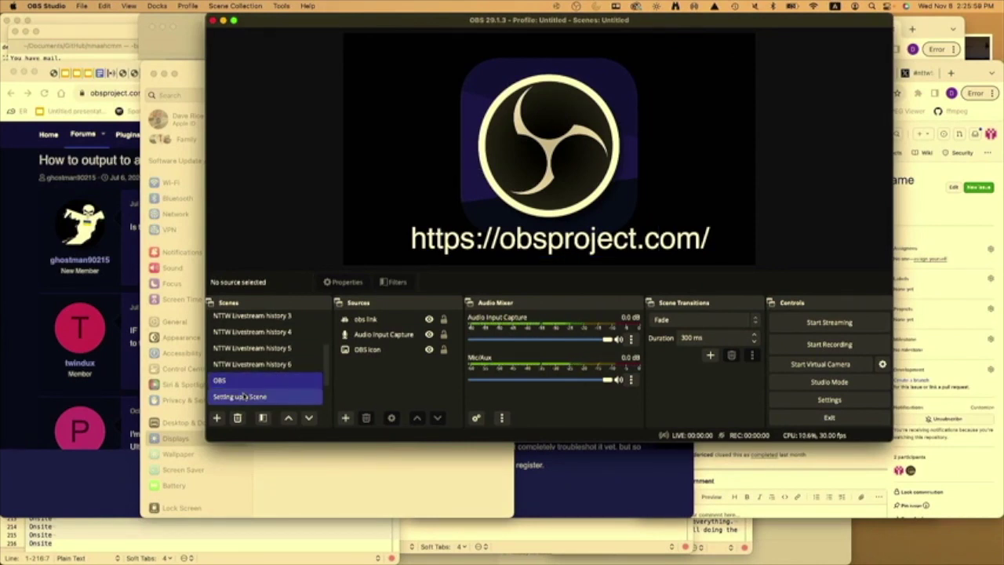
{"action": "left_click", "coordinate": [243, 396]}
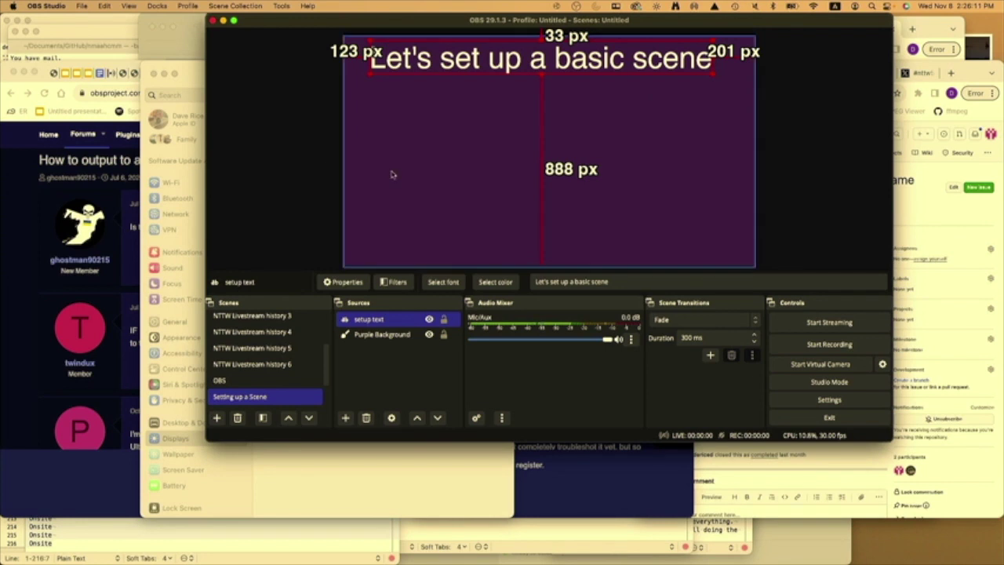
Step: Review the Fullscreen Projector options for the 'Let's set up a basic scene' preview
{"action": "right_click", "coordinate": [444, 179]}
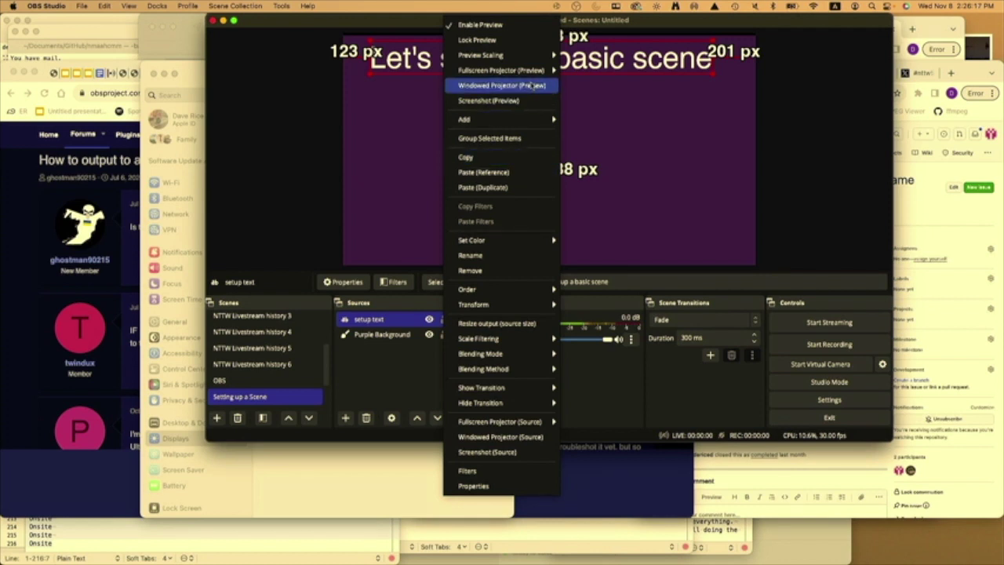
{"action": "mouse_move", "coordinate": [540, 73]}
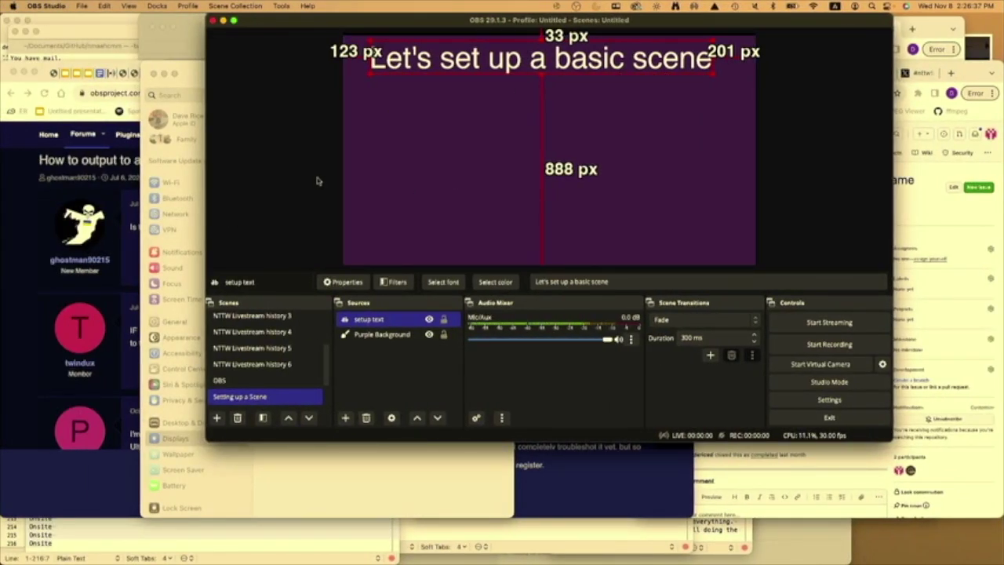
{"action": "scroll", "coordinate": [254, 352], "scroll_direction": "down", "scroll_amount": 2}
Step: Enlarge the OBS window and its preview, then return to the Setting up a Scene scene
{"action": "scroll", "coordinate": [253, 351], "scroll_direction": "up", "scroll_amount": 4}
{"action": "left_click", "coordinate": [252, 346]}
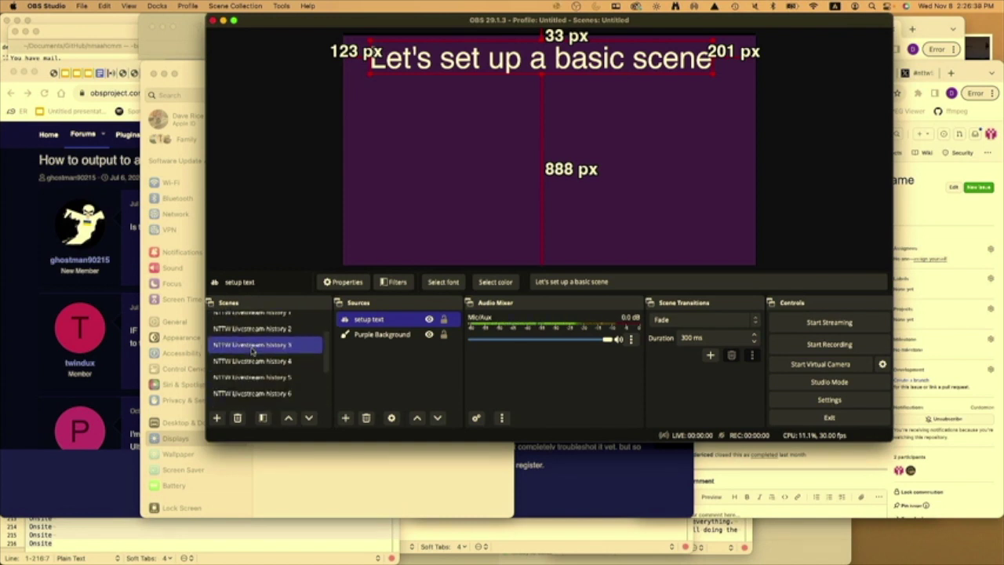
{"action": "scroll", "coordinate": [252, 352], "scroll_direction": "up", "scroll_amount": 3}
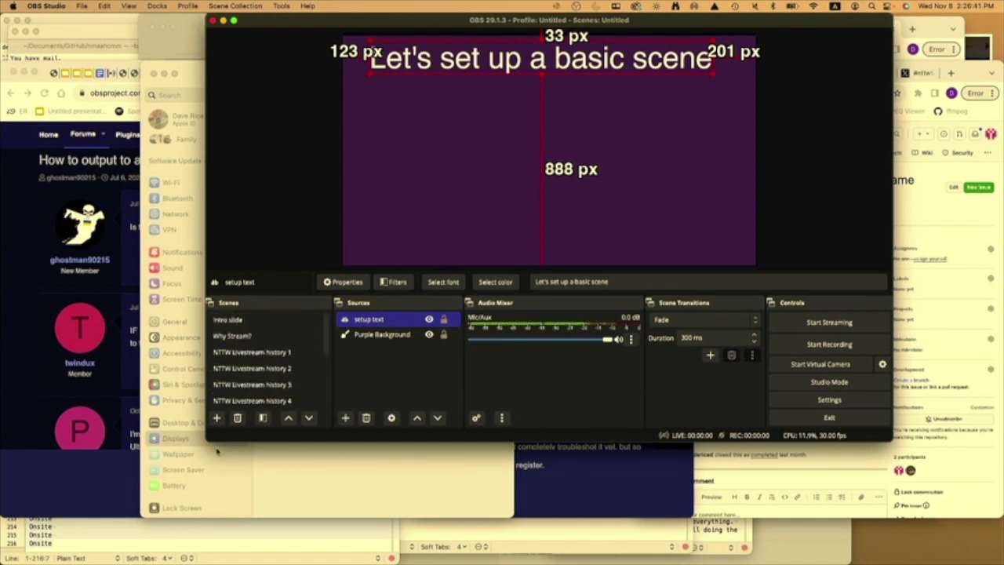
{"action": "left_click_drag", "start_coordinate": [207, 441], "coordinate": [82, 516]}
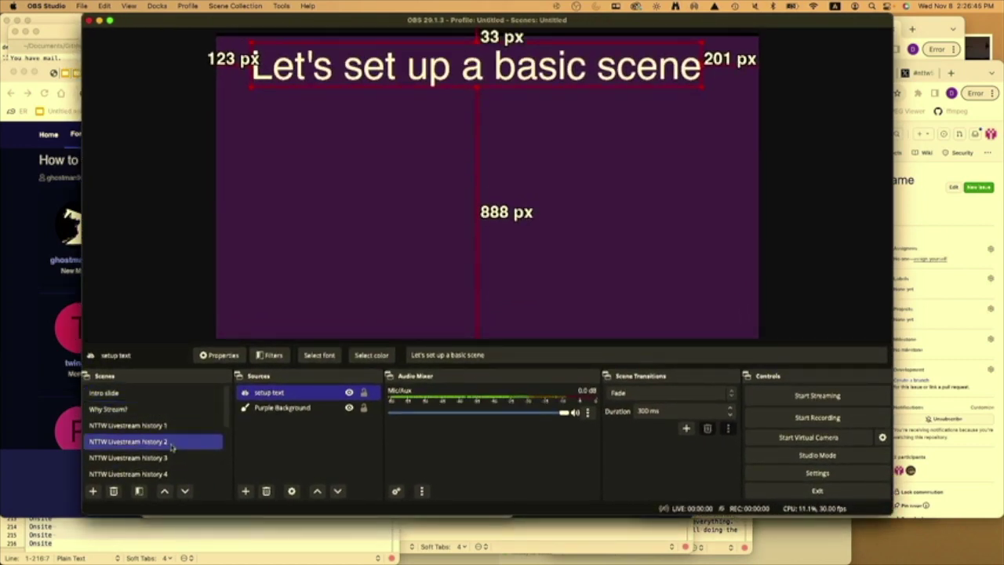
{"action": "scroll", "coordinate": [193, 405], "scroll_direction": "down", "scroll_amount": 3}
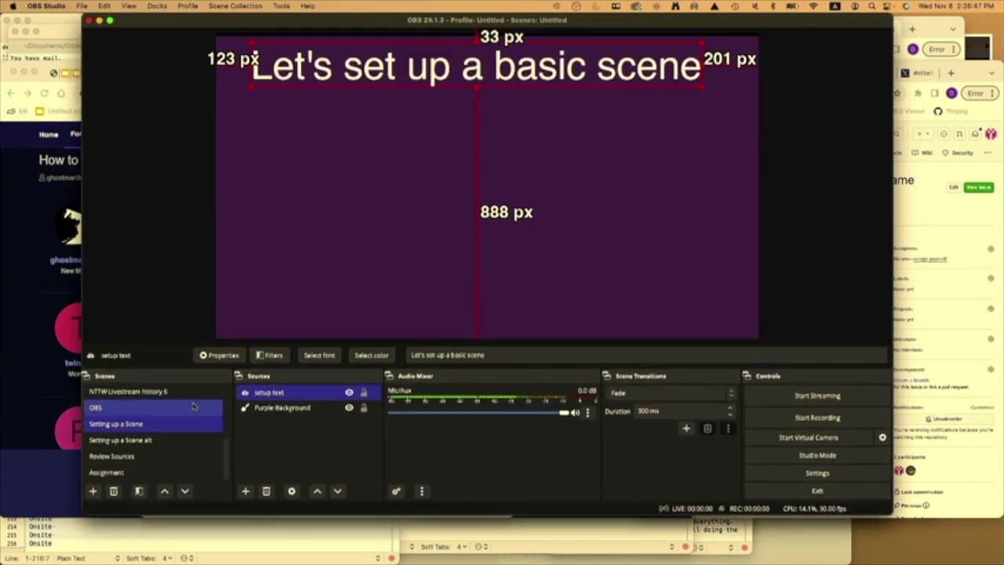
{"action": "left_click", "coordinate": [124, 406]}
{"action": "key", "text": "Up"}
{"action": "key", "text": "Down"}
{"action": "key", "text": "Down"}
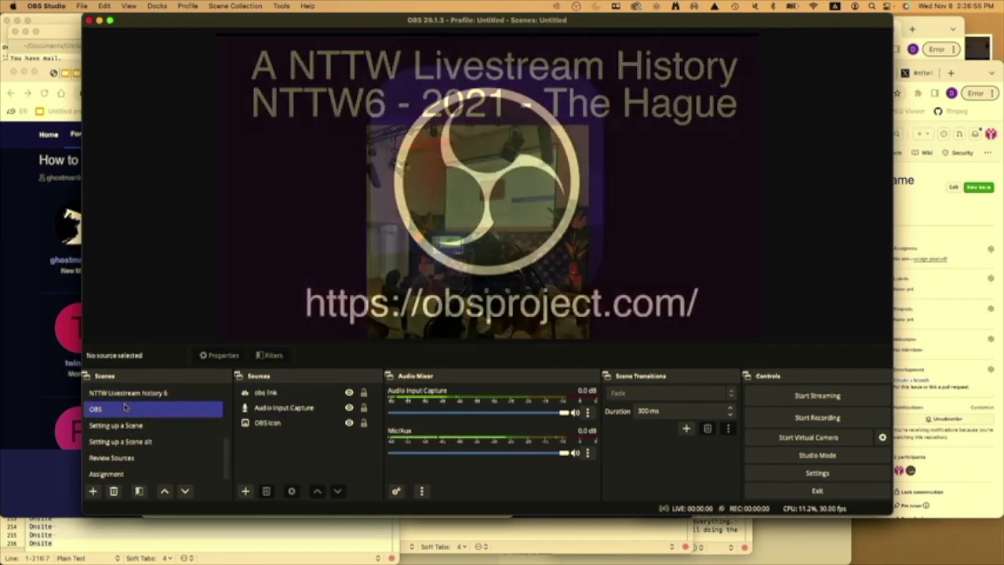
Step: Add a Video Capture Device source named 'laptop camera' using the FaceTime HD Camera
{"action": "left_click", "coordinate": [245, 491]}
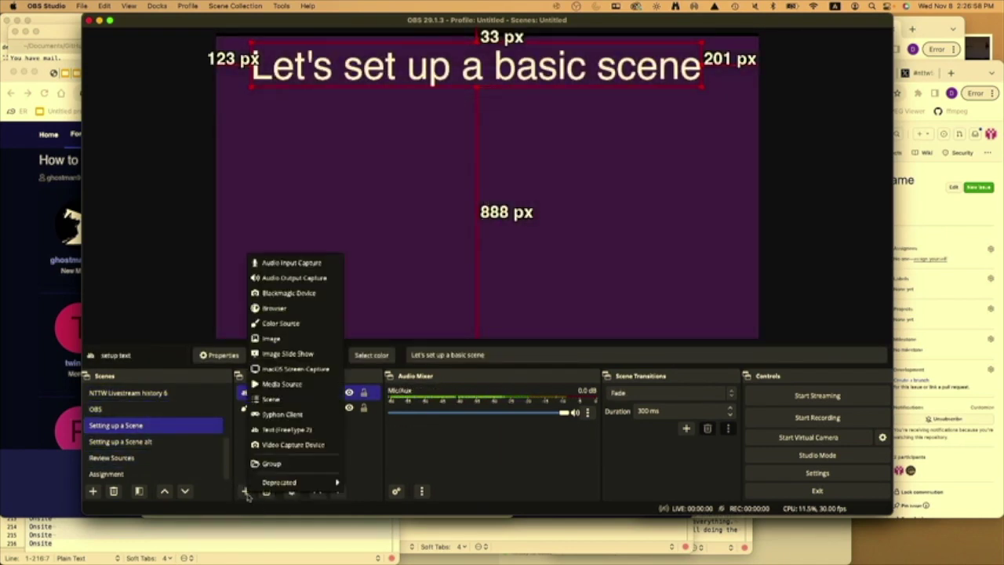
{"action": "left_click", "coordinate": [317, 445]}
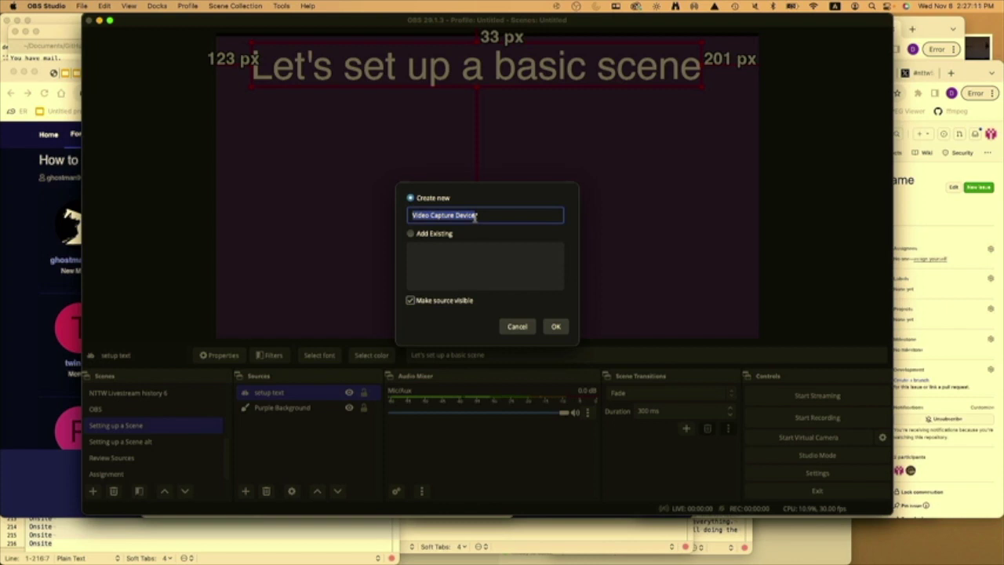
{"action": "key", "text": "BackSpace"}
{"action": "type", "text": "laptop"}
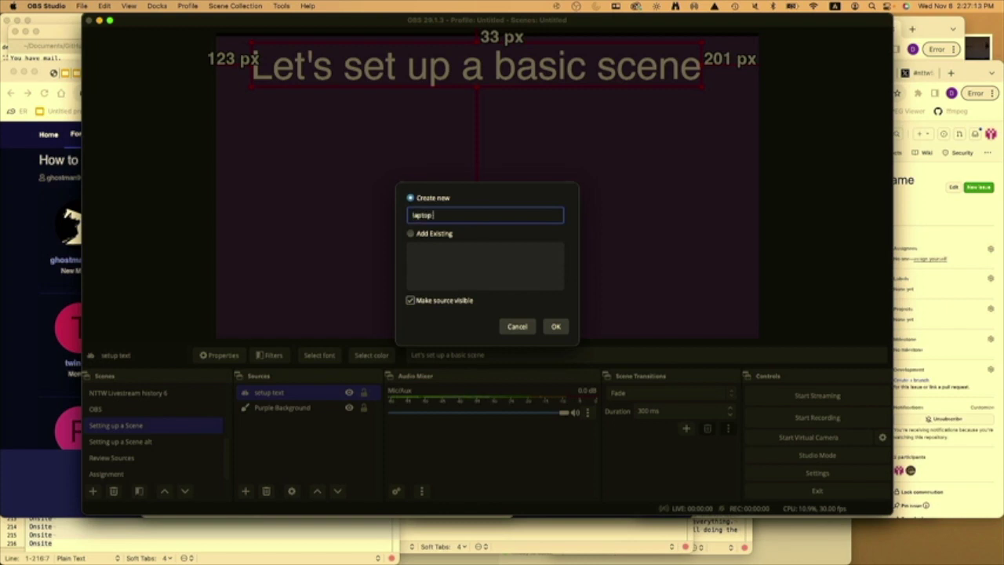
{"action": "type", "text": " camera"}
{"action": "left_click", "coordinate": [555, 326]}
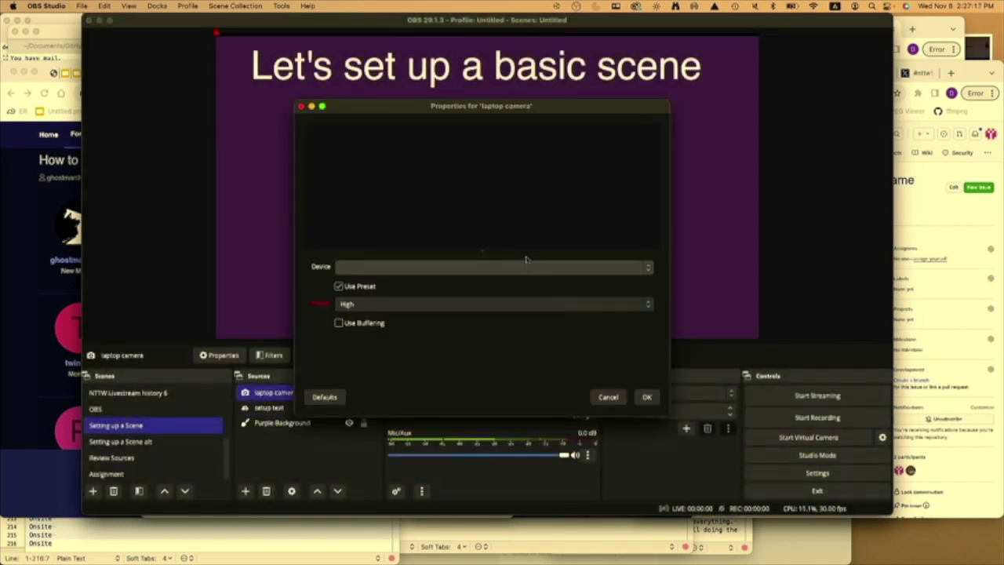
{"action": "left_click", "coordinate": [494, 269]}
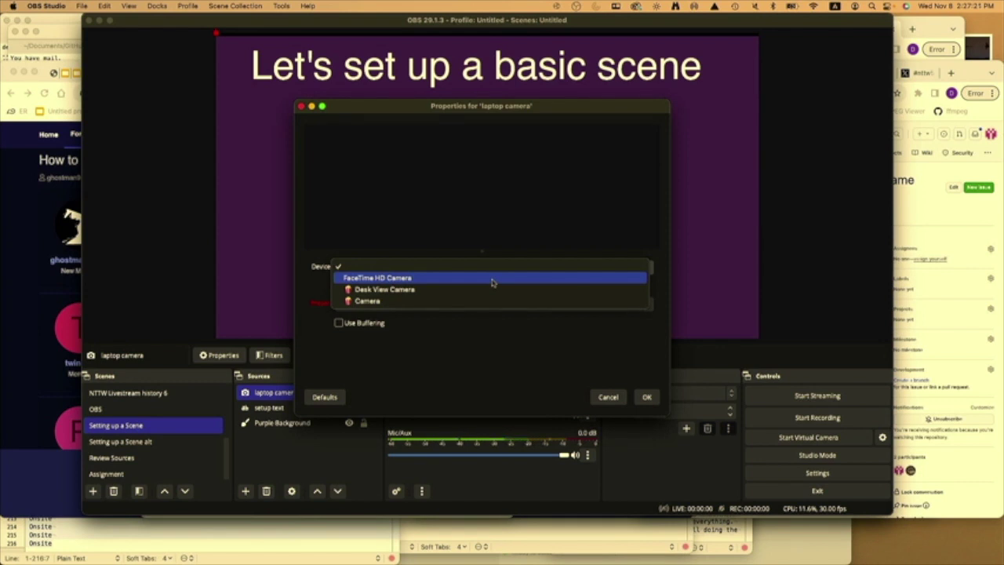
{"action": "left_click", "coordinate": [493, 279]}
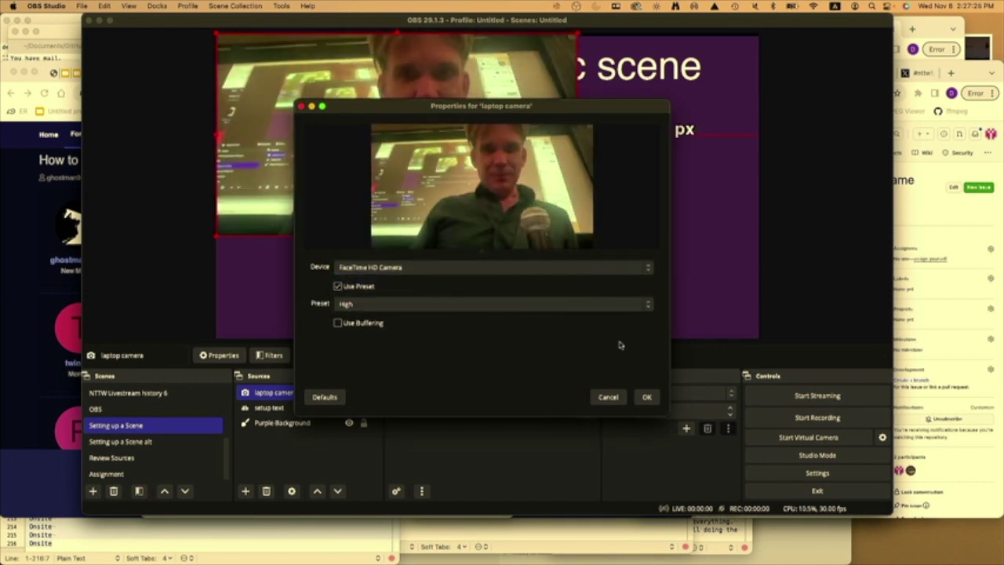
{"action": "left_click", "coordinate": [647, 397]}
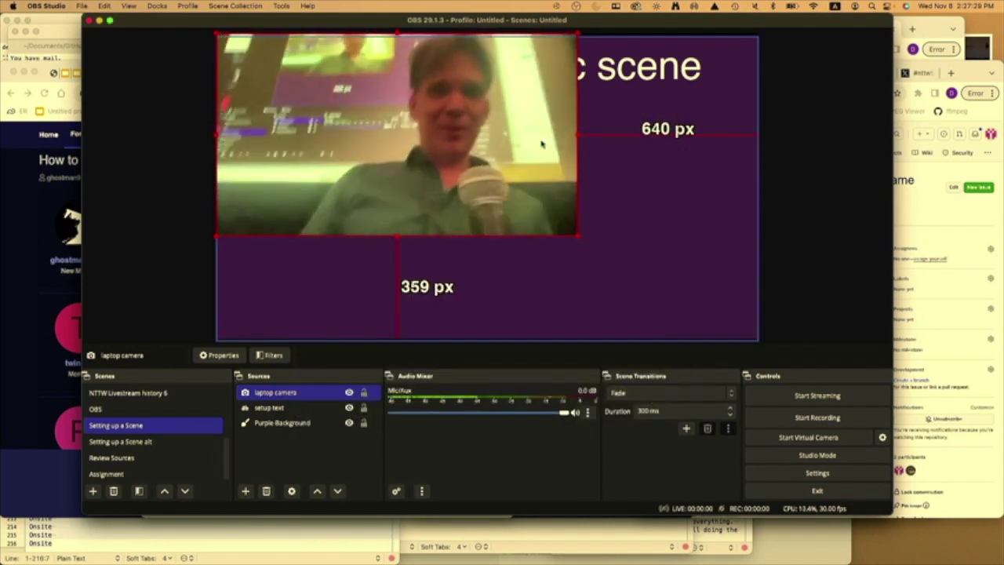
Step: Shrink the laptop camera feed to a small inset at the right below the title
{"action": "left_click_drag", "start_coordinate": [588, 34], "coordinate": [675, 155]}
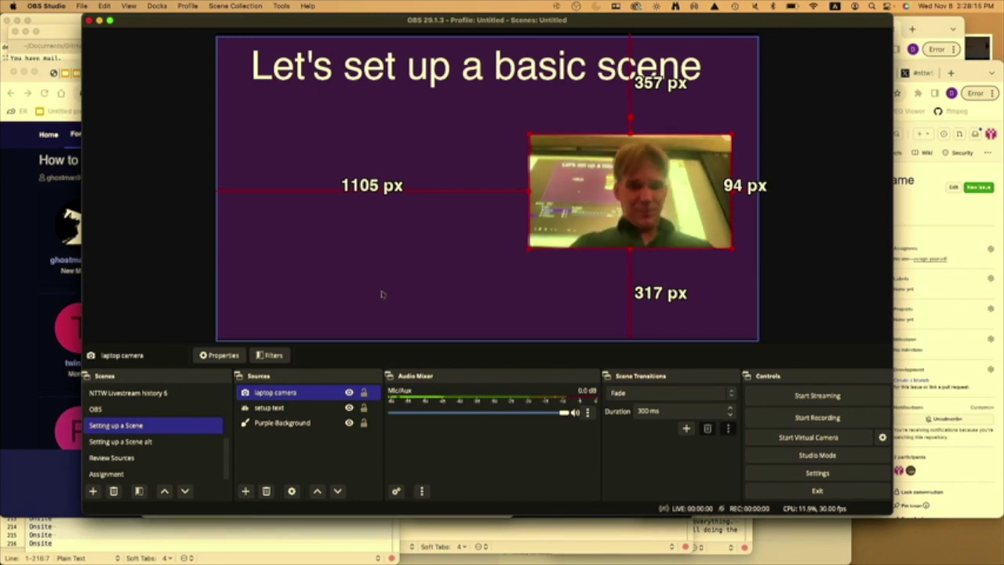
{"action": "left_click", "coordinate": [245, 491]}
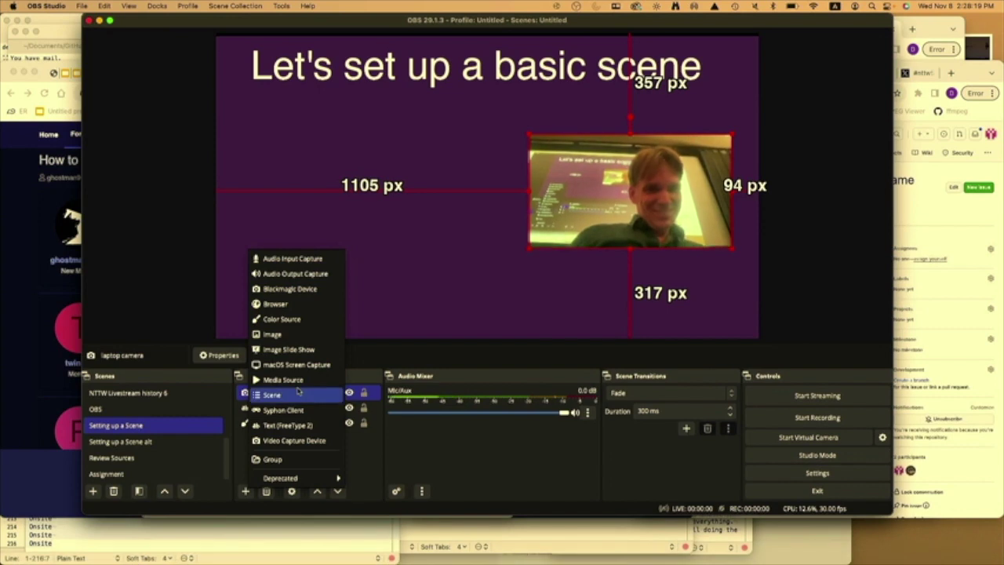
Step: Add a Video Capture Device source named 'phone' using the Camera device, filling the canvas
{"action": "left_click", "coordinate": [294, 440]}
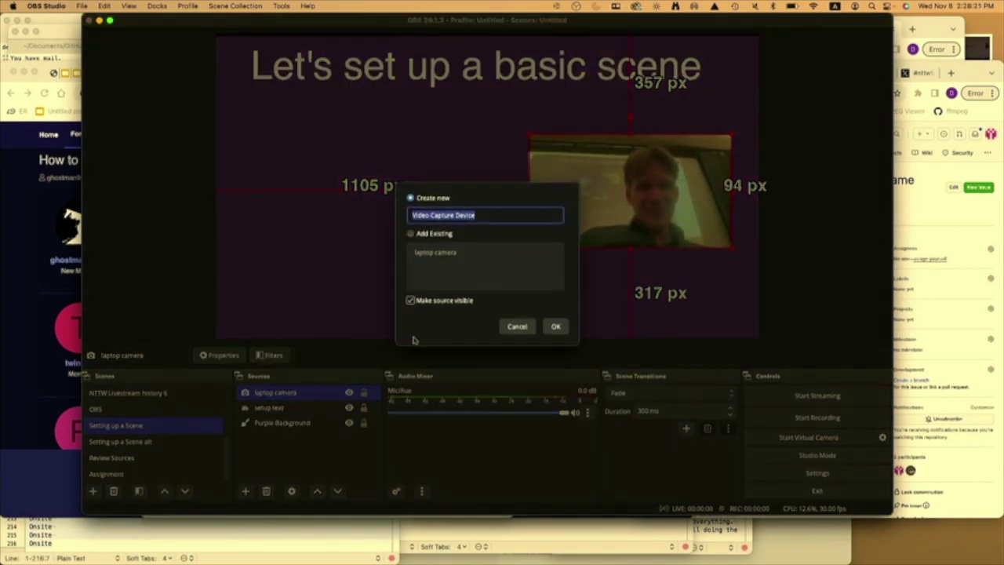
{"action": "type", "text": "phone"}
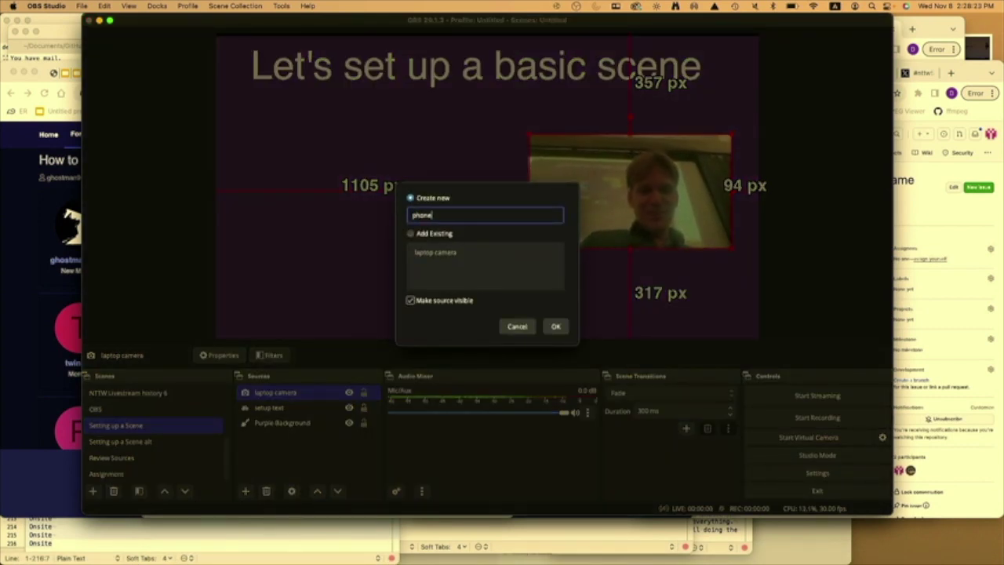
{"action": "left_click", "coordinate": [554, 326]}
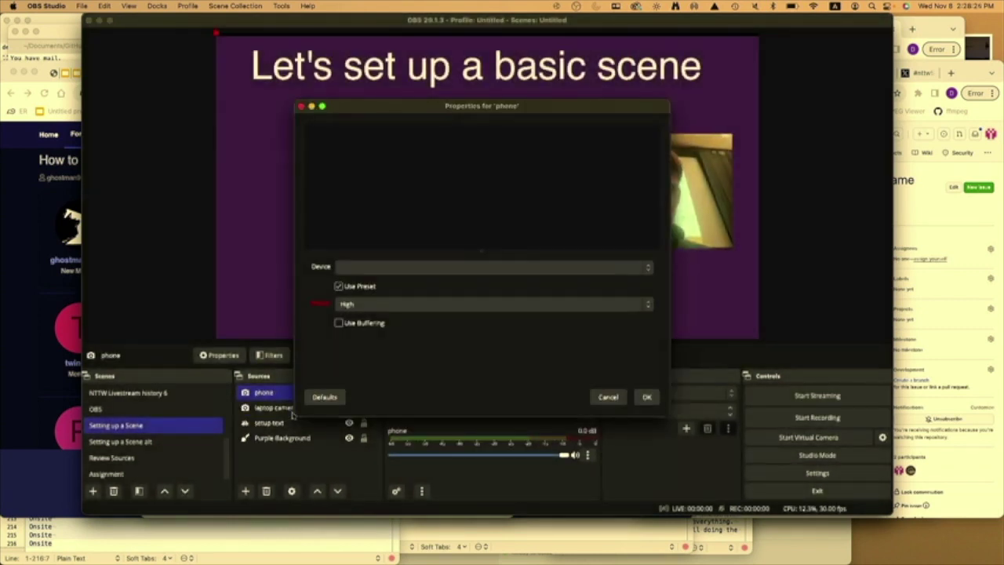
{"action": "left_click", "coordinate": [378, 269]}
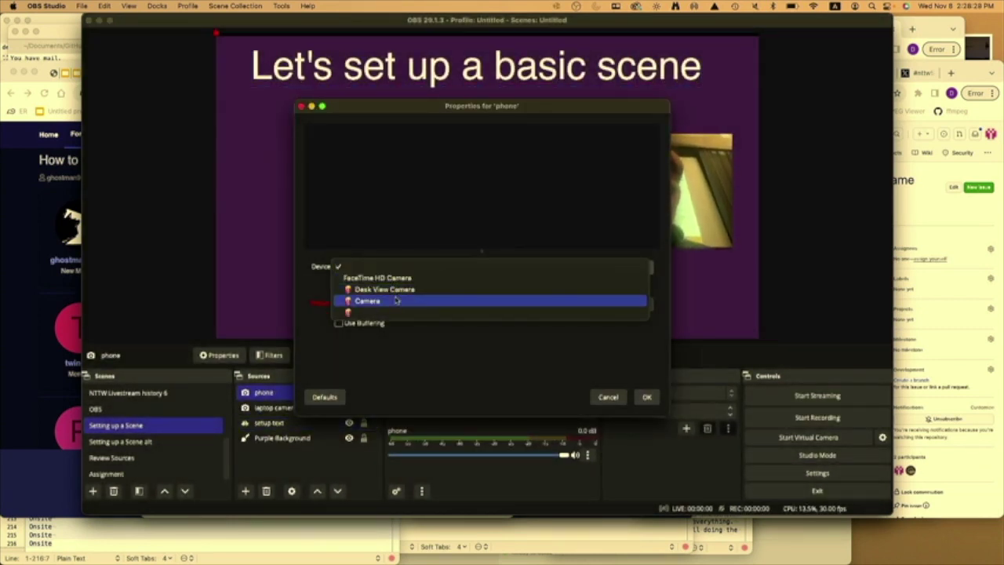
{"action": "left_click", "coordinate": [396, 300]}
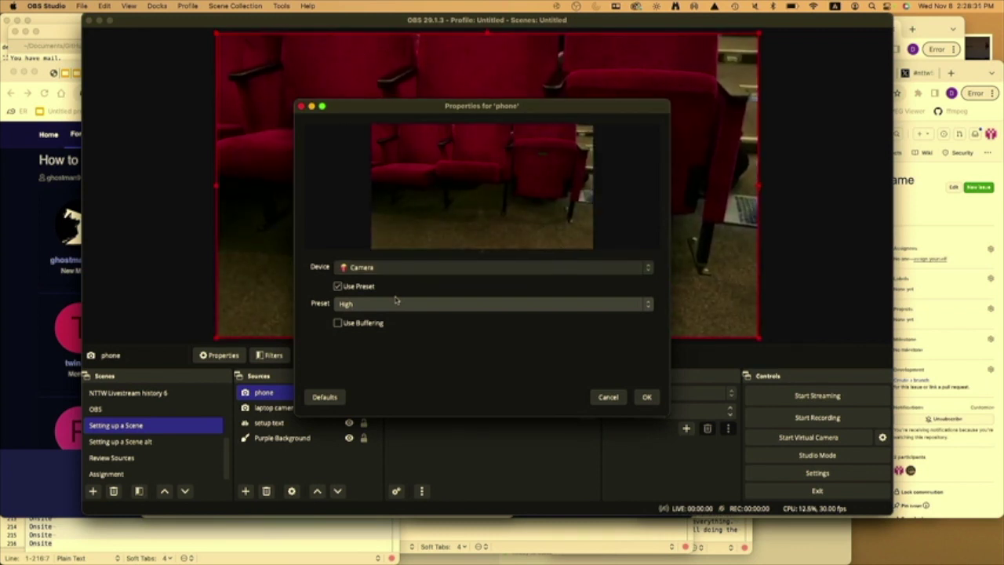
{"action": "left_click", "coordinate": [645, 397]}
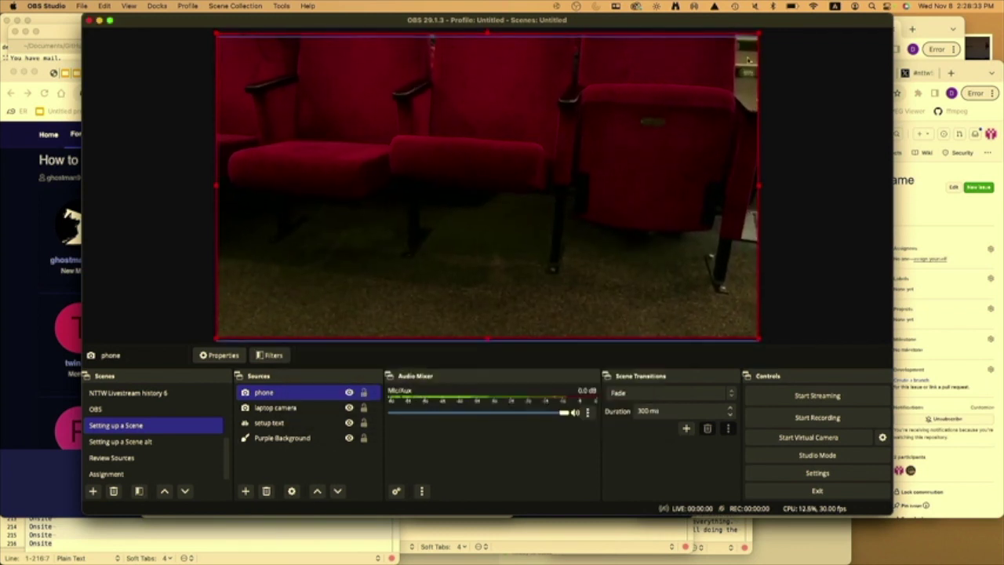
Step: Resize and reposition the phone feed over the canvas's left and centre, overlapping the laptop camera
{"action": "left_click_drag", "start_coordinate": [758, 34], "coordinate": [502, 180]}
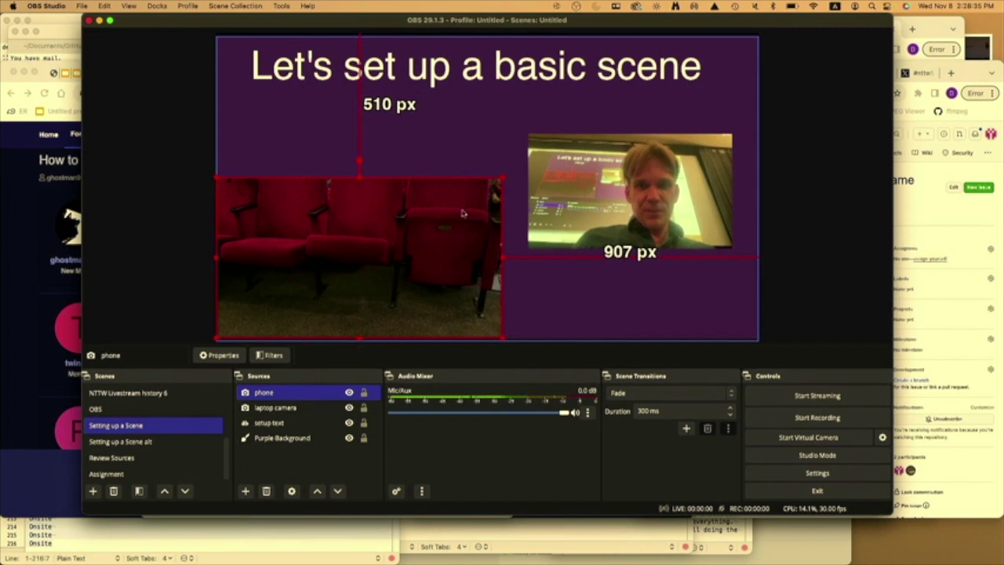
{"action": "left_click_drag", "start_coordinate": [458, 218], "coordinate": [465, 179]}
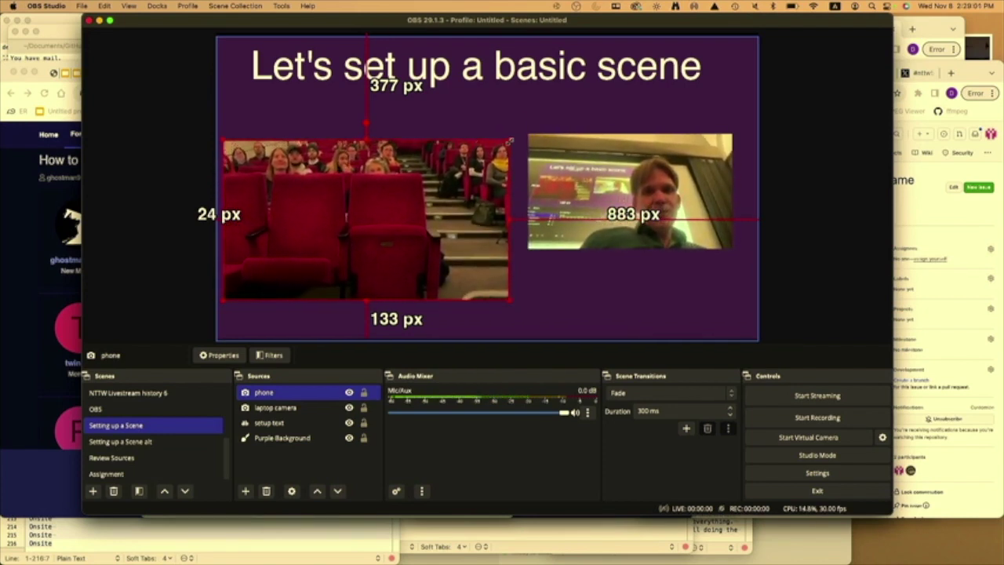
{"action": "left_click_drag", "start_coordinate": [509, 141], "coordinate": [665, 52]}
Step: Bring the laptop camera source in front of the phone feed
{"action": "left_click", "coordinate": [687, 147]}
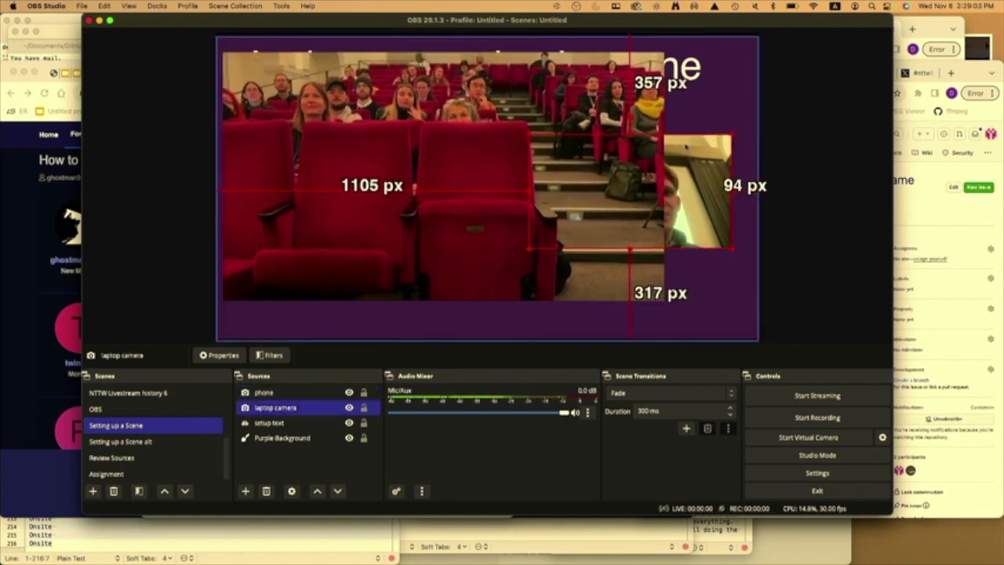
{"action": "right_click", "coordinate": [687, 146]}
{"action": "mouse_move", "coordinate": [726, 289]}
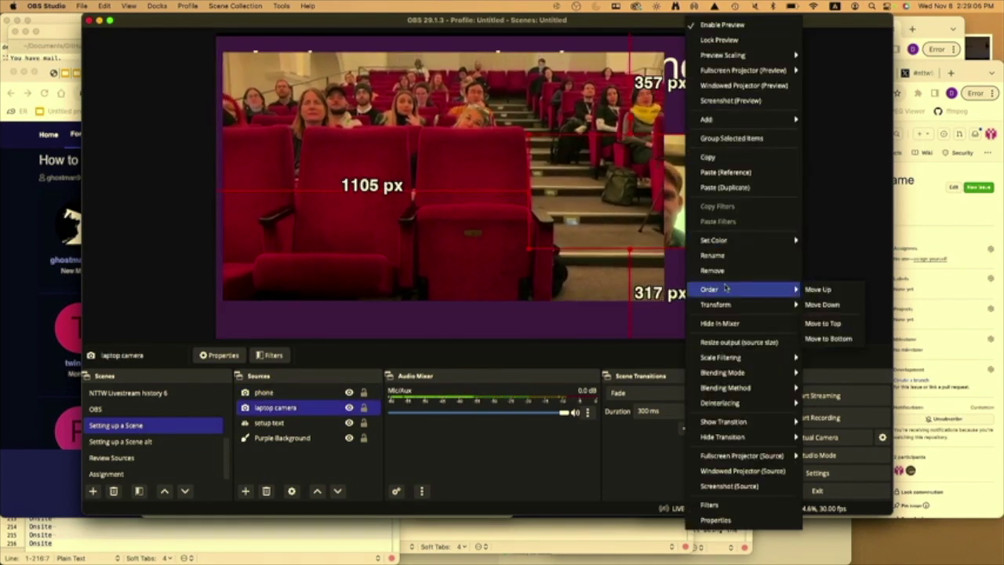
{"action": "left_click", "coordinate": [822, 323]}
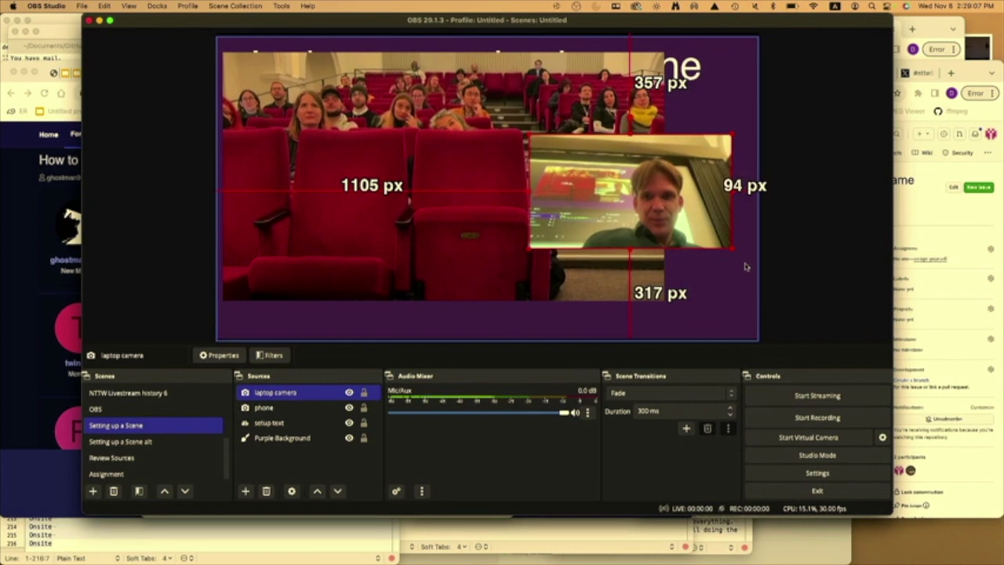
{"action": "left_click_drag", "start_coordinate": [746, 267], "coordinate": [731, 267]}
Step: Move and stretch the phone feed, then nudge the Purple Background into place
{"action": "left_click", "coordinate": [471, 205]}
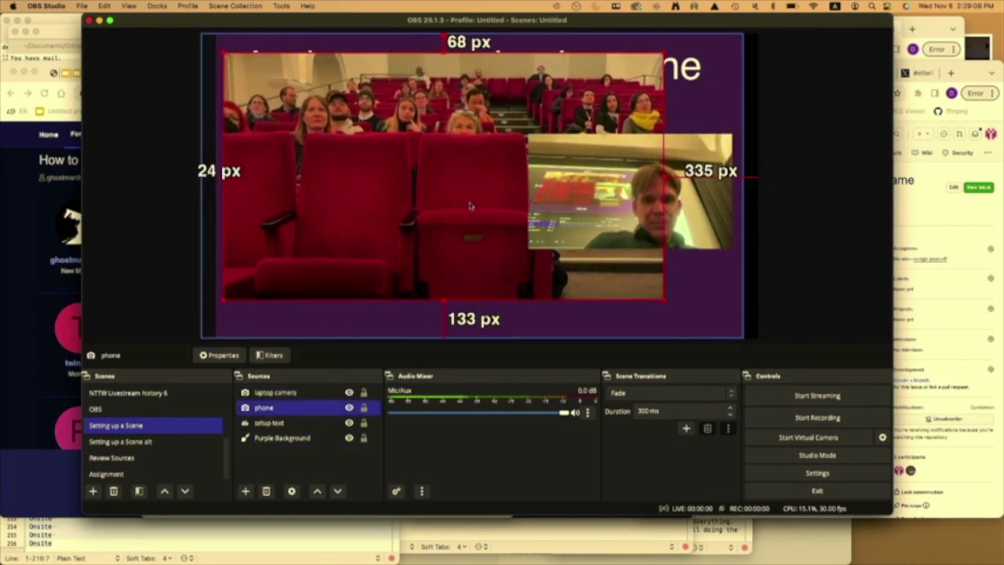
{"action": "left_click_drag", "start_coordinate": [470, 206], "coordinate": [464, 183]}
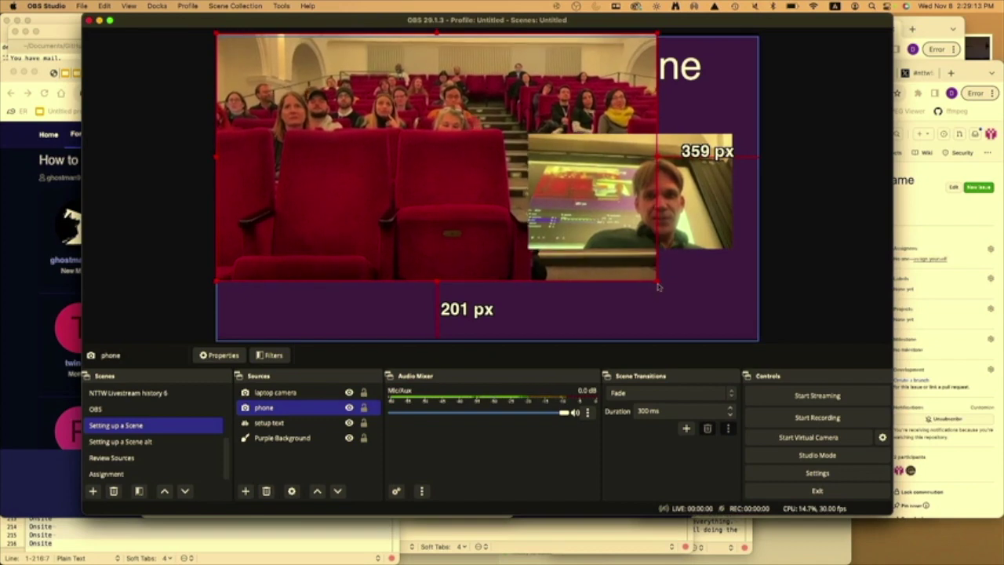
{"action": "left_click_drag", "start_coordinate": [657, 281], "coordinate": [759, 339]}
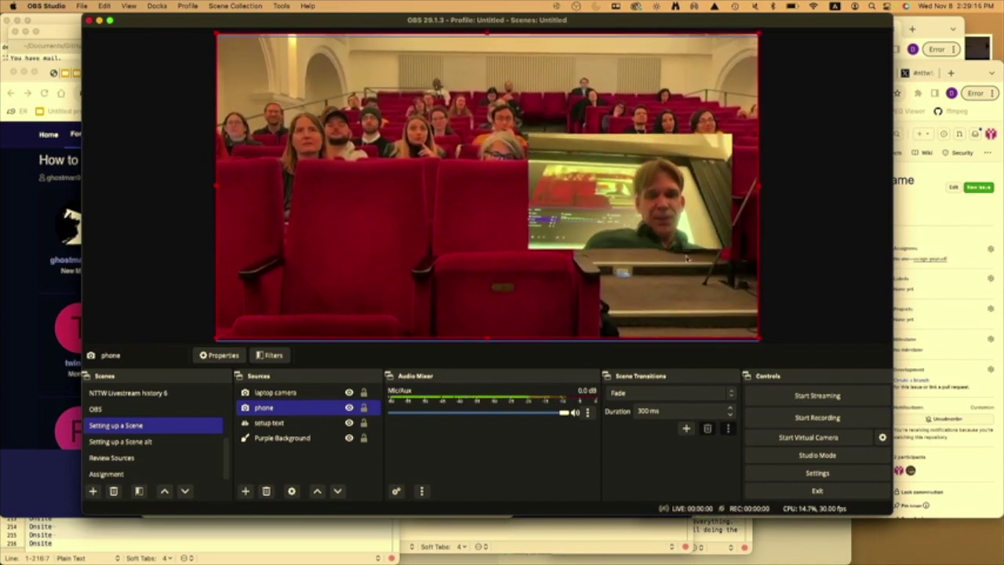
{"action": "left_click", "coordinate": [282, 438]}
{"action": "left_click_drag", "start_coordinate": [645, 210], "coordinate": [644, 208]}
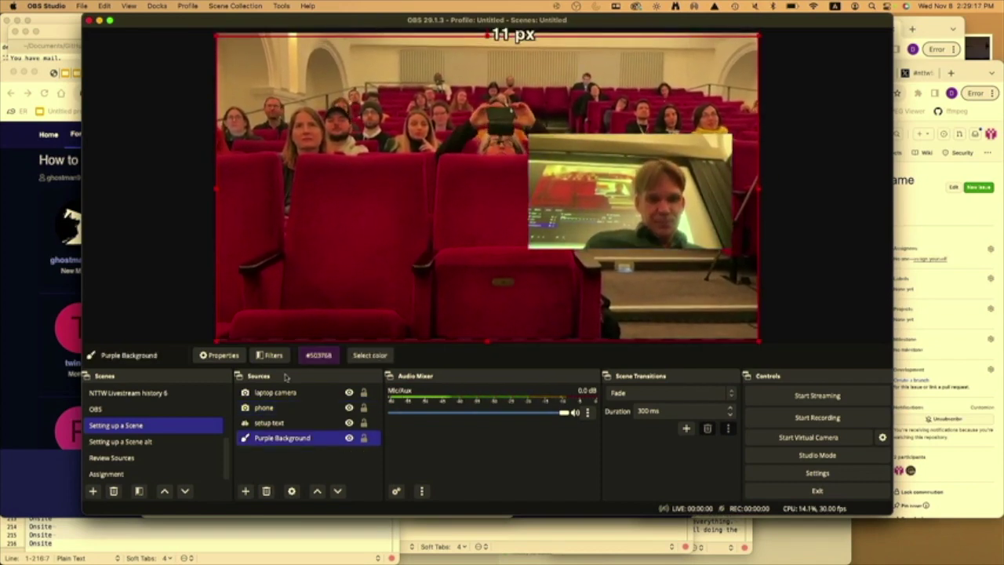
Step: Move the laptop camera to the lower-right corner and shrink the phone feed into the lower left
{"action": "left_click", "coordinate": [596, 214]}
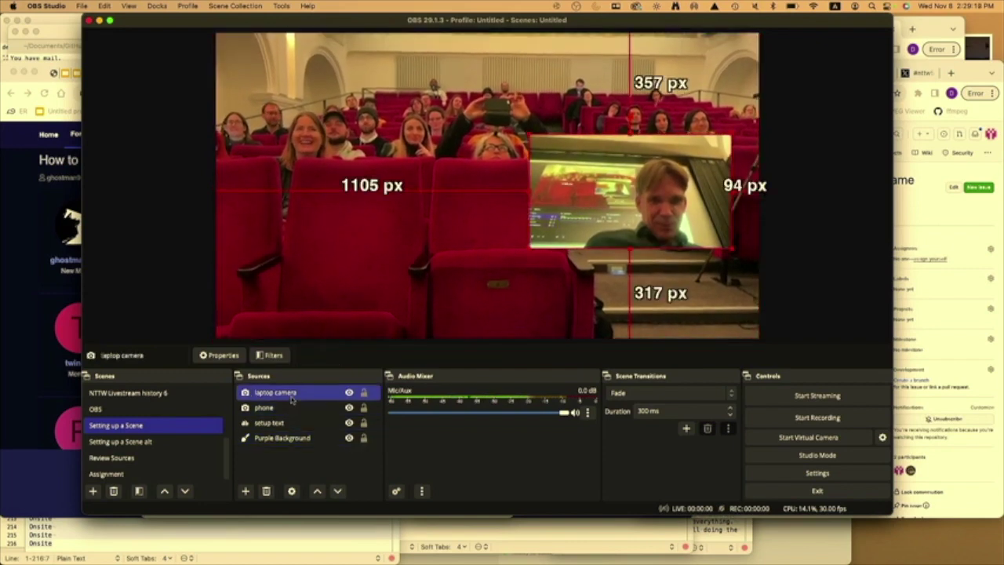
{"action": "left_click_drag", "start_coordinate": [596, 214], "coordinate": [293, 294]}
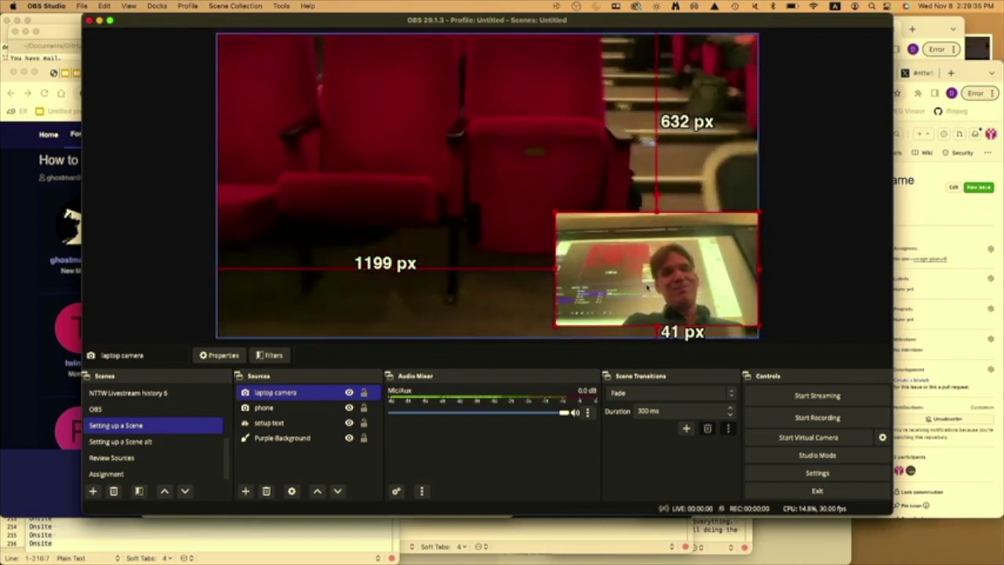
{"action": "left_click", "coordinate": [473, 185]}
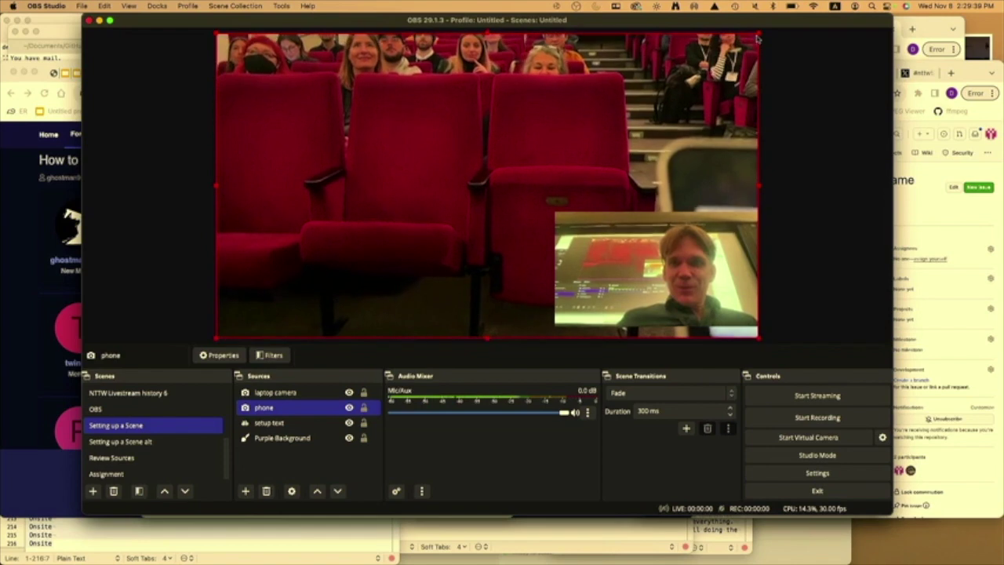
{"action": "left_click_drag", "start_coordinate": [758, 34], "coordinate": [424, 222]}
Step: Add a 'phone2' Video Capture Device using Desk View Camera and shrink it from its top-left corner
{"action": "left_click", "coordinate": [245, 491]}
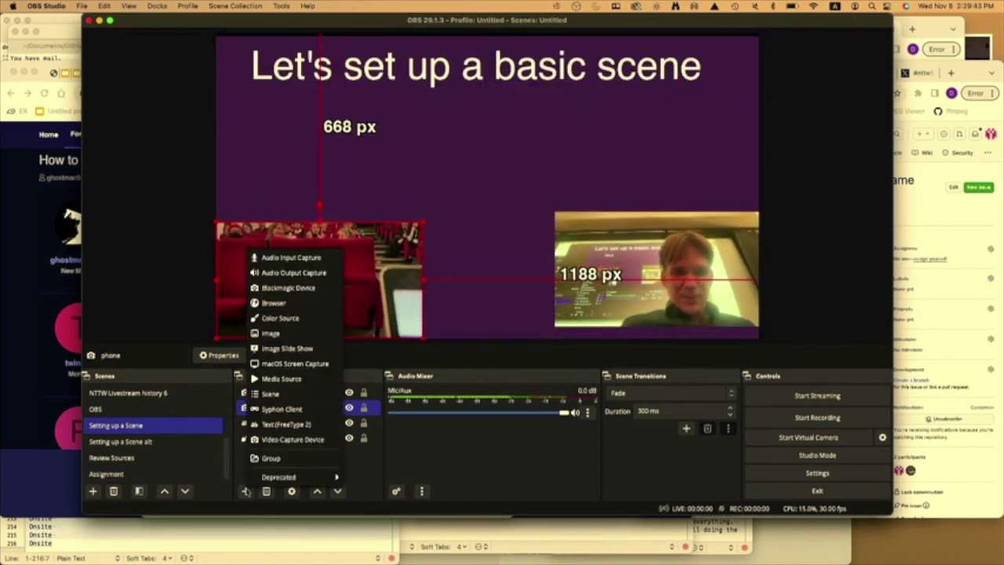
{"action": "left_click", "coordinate": [291, 440]}
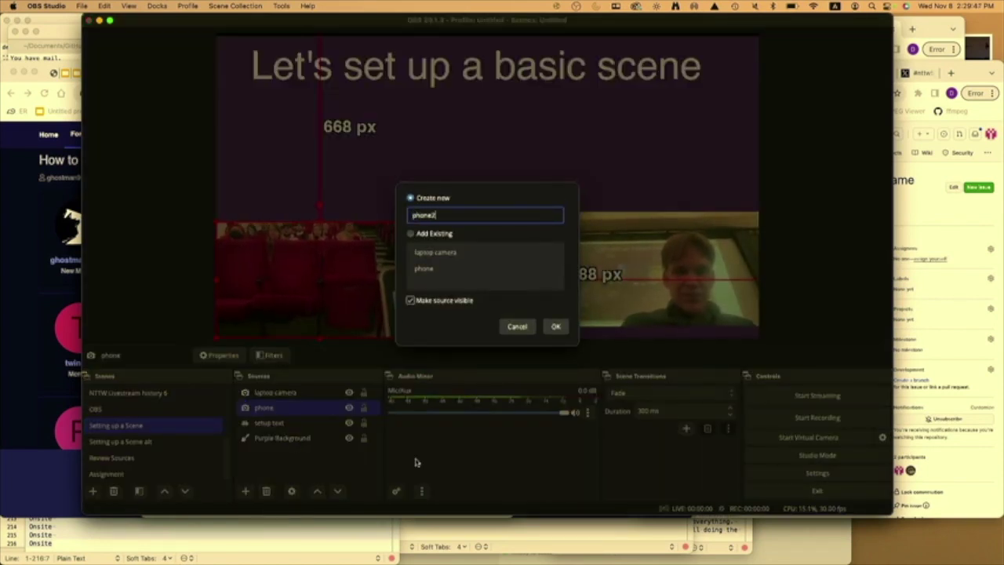
{"action": "type", "text": "phone2"}
{"action": "left_click", "coordinate": [555, 327]}
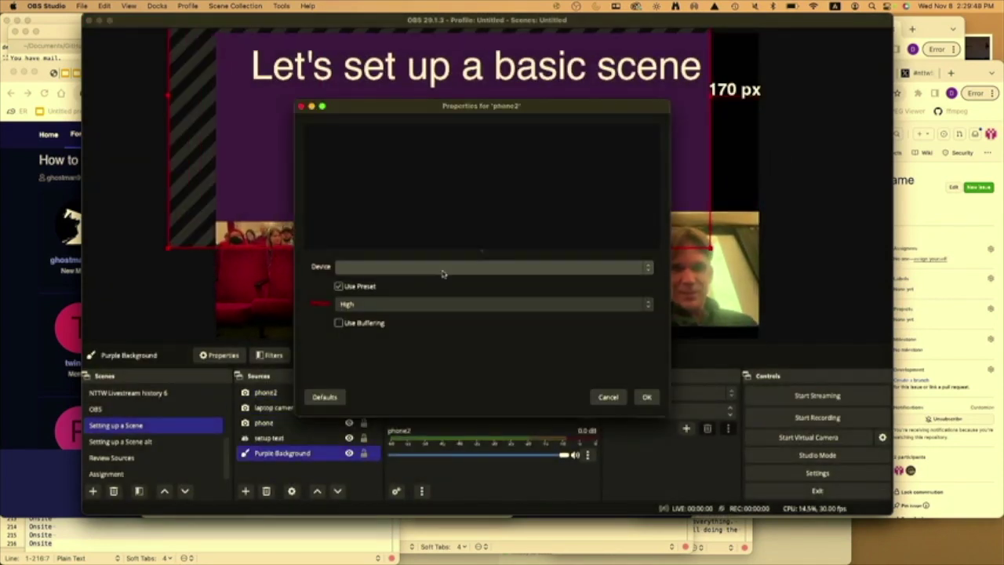
{"action": "left_click", "coordinate": [441, 270]}
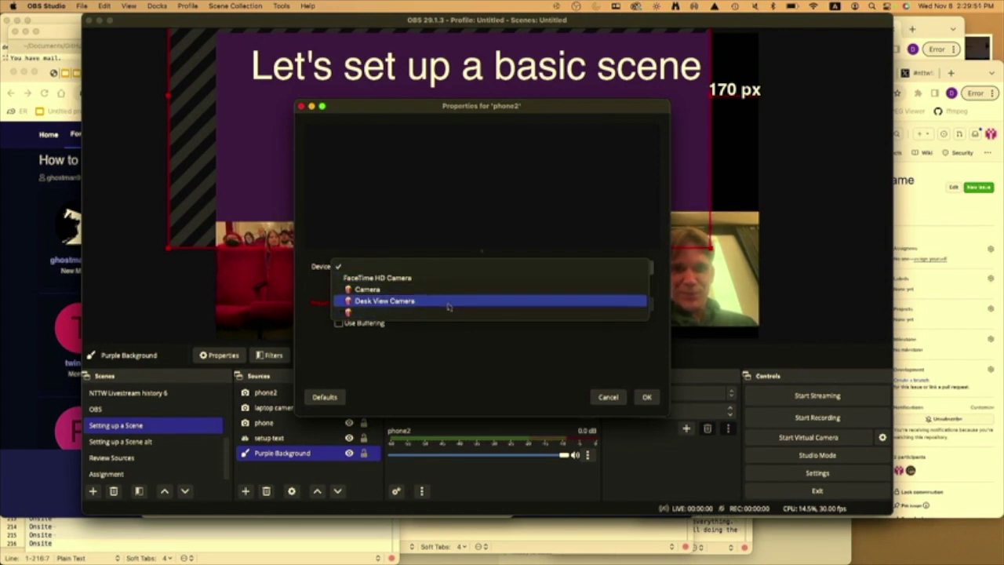
{"action": "left_click", "coordinate": [450, 302]}
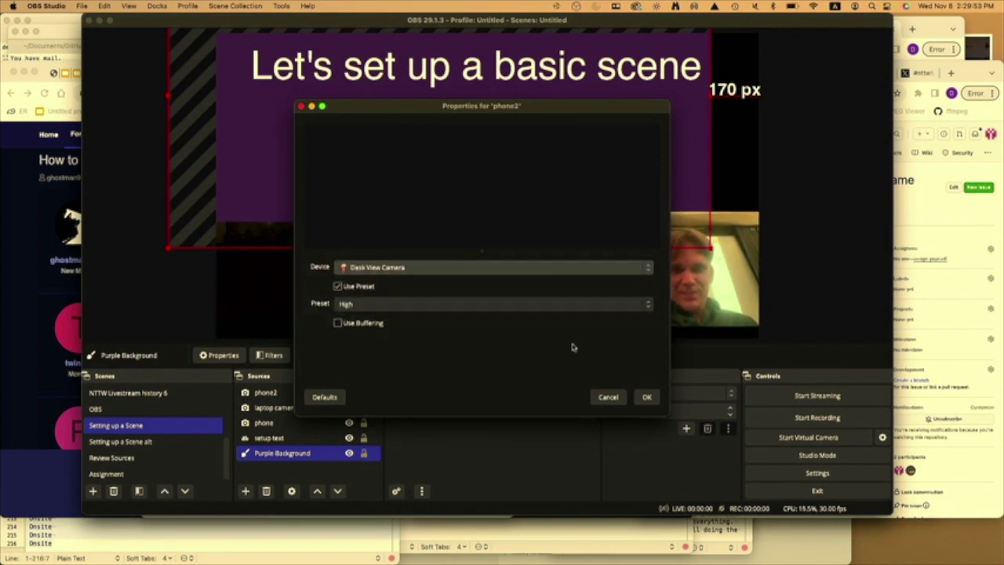
{"action": "left_click", "coordinate": [646, 396]}
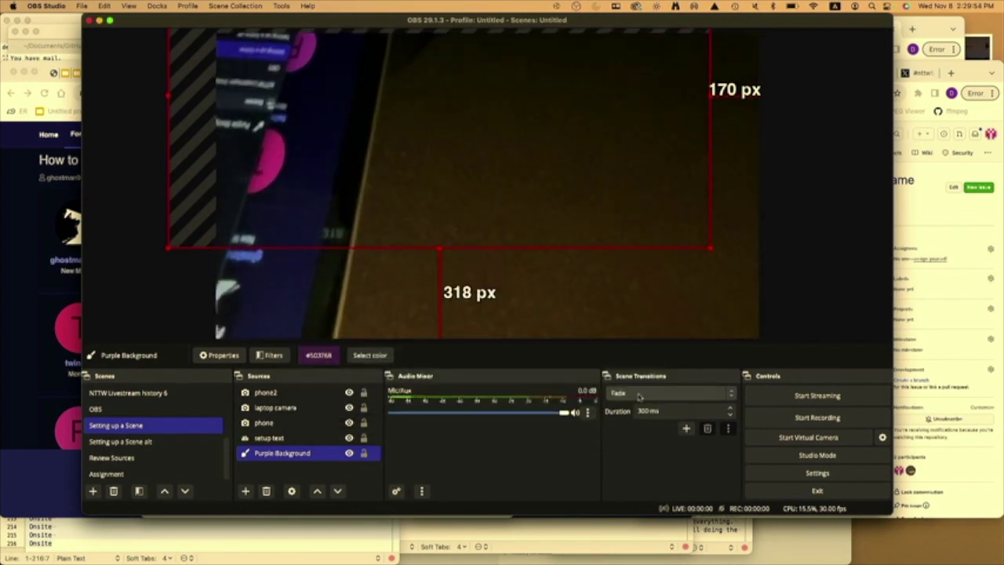
{"action": "left_click", "coordinate": [306, 159]}
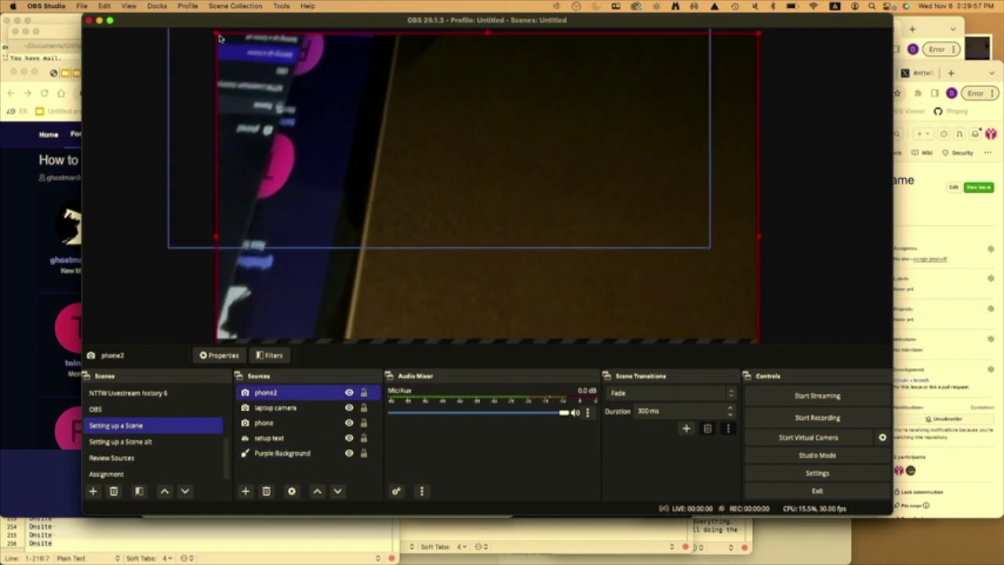
{"action": "left_click_drag", "start_coordinate": [219, 38], "coordinate": [382, 88]}
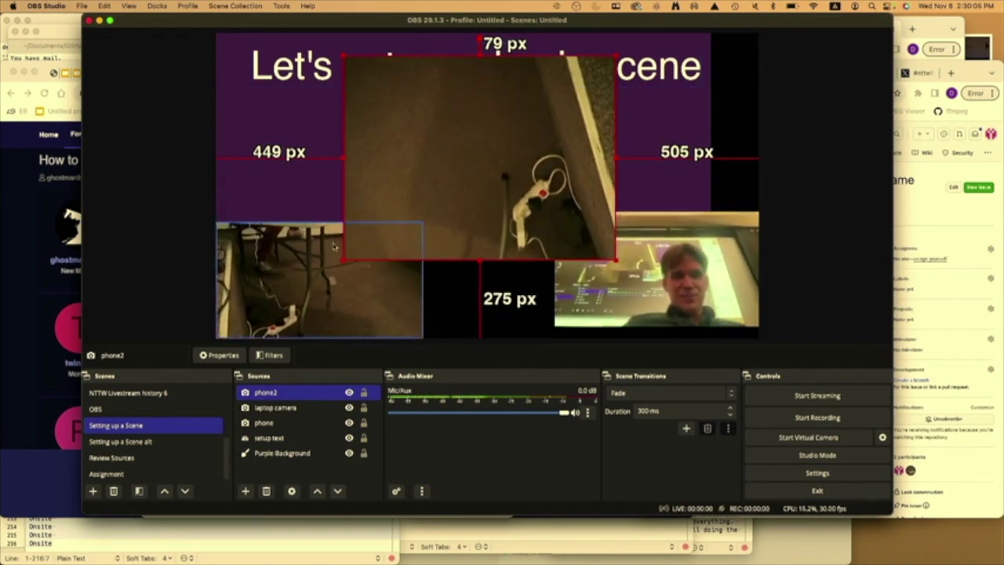
Step: Shrink phone2 into a small box near the top, then select the Purple Background source
{"action": "left_click_drag", "start_coordinate": [344, 259], "coordinate": [445, 183]}
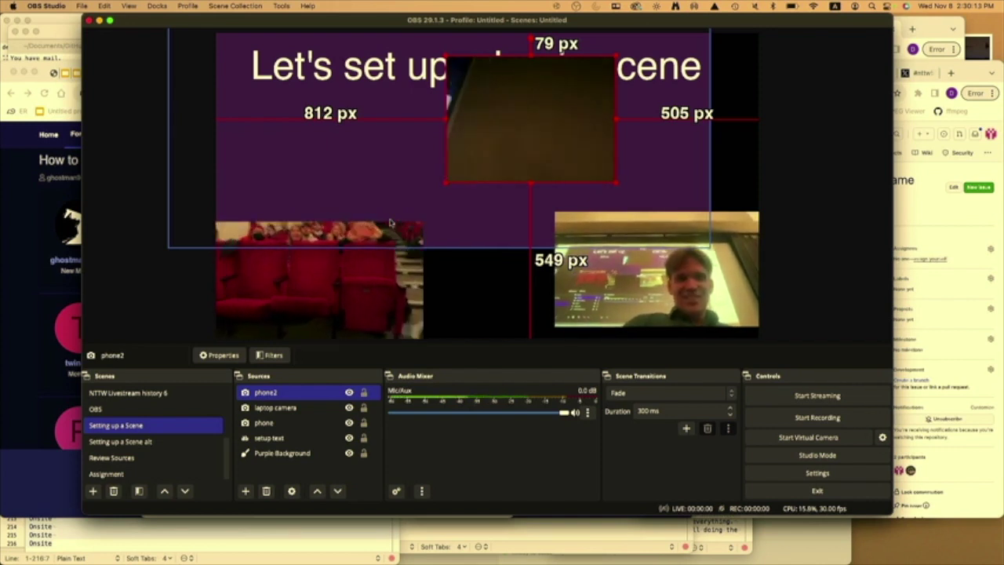
{"action": "left_click", "coordinate": [531, 149]}
Step: Delete the Purple Background source and centre phone2 beneath the title
{"action": "key", "text": "Delete"}
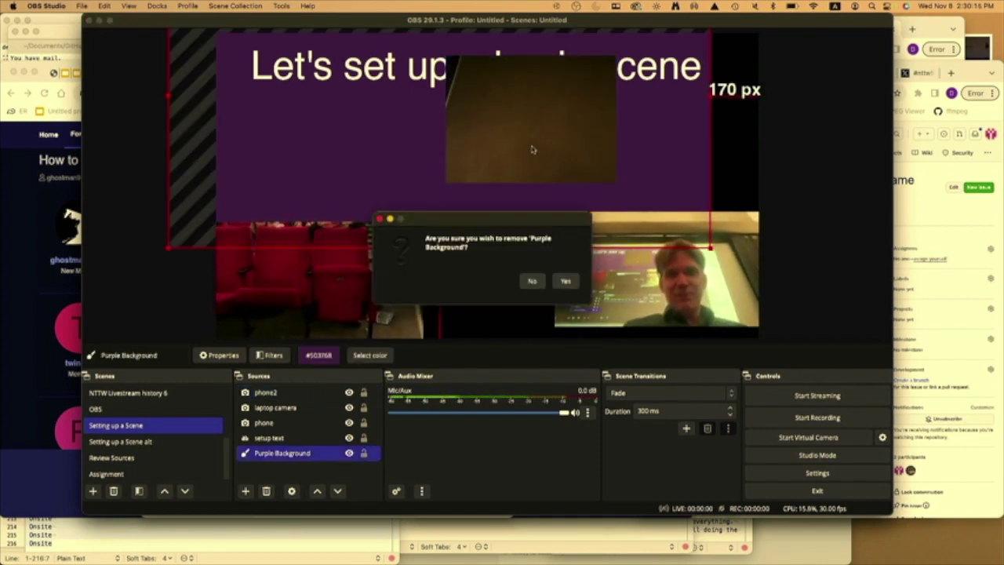
{"action": "left_click", "coordinate": [565, 282]}
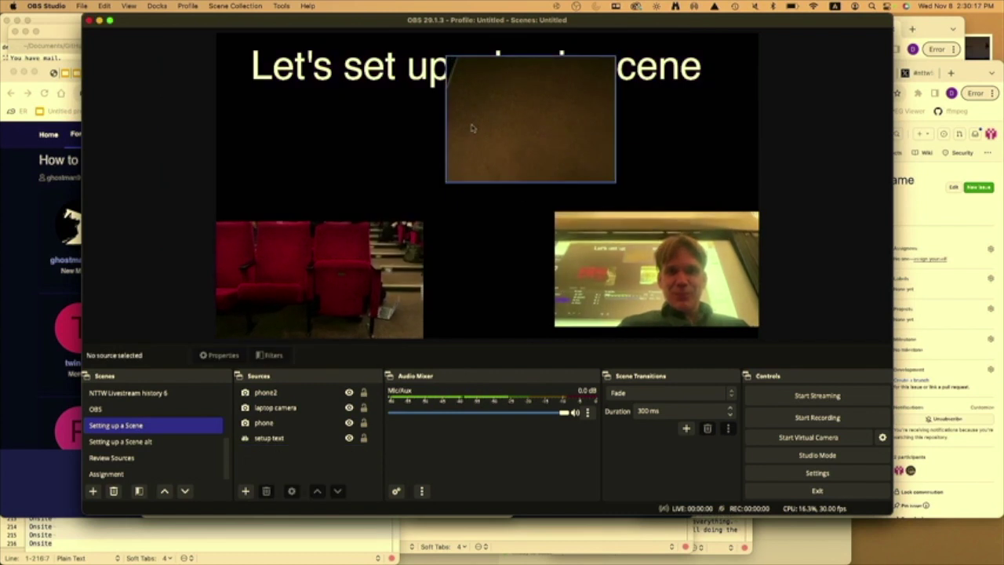
{"action": "left_click_drag", "start_coordinate": [526, 139], "coordinate": [452, 175]}
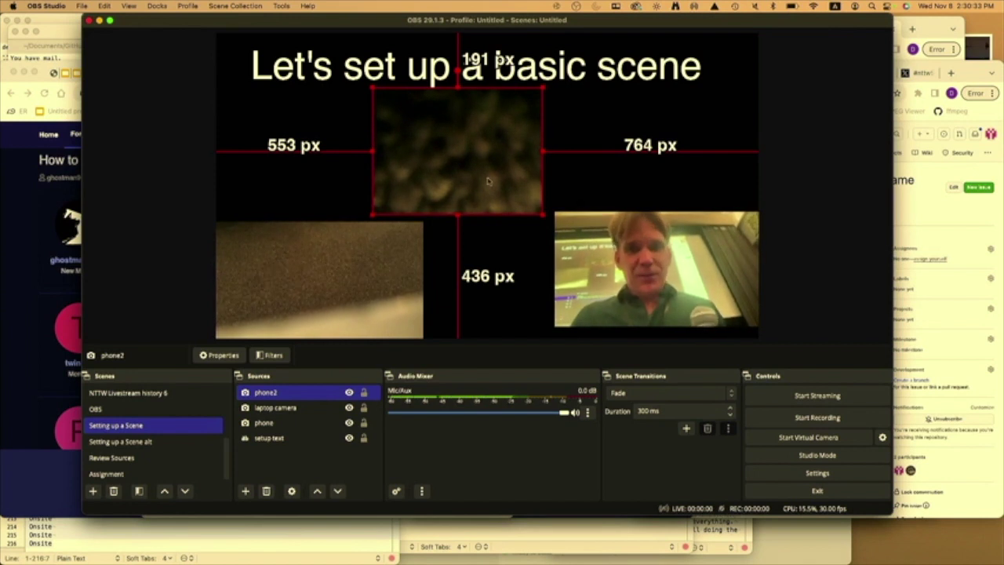
Step: Stretch the phone feed over the whole canvas, move phone2 upper left, and start another video capture source
{"action": "left_click", "coordinate": [362, 276]}
{"action": "left_click_drag", "start_coordinate": [421, 223], "coordinate": [753, 47]}
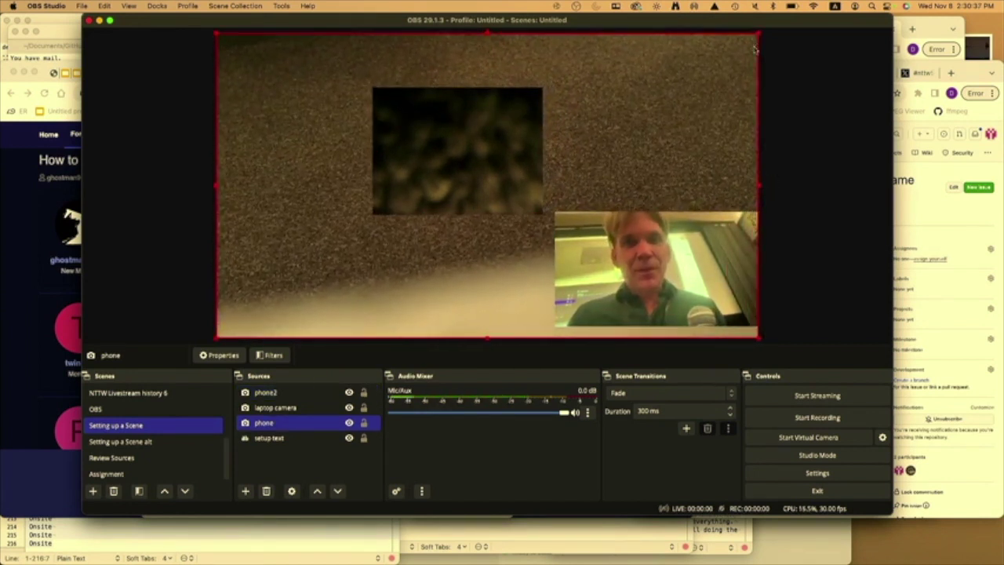
{"action": "left_click", "coordinate": [439, 164]}
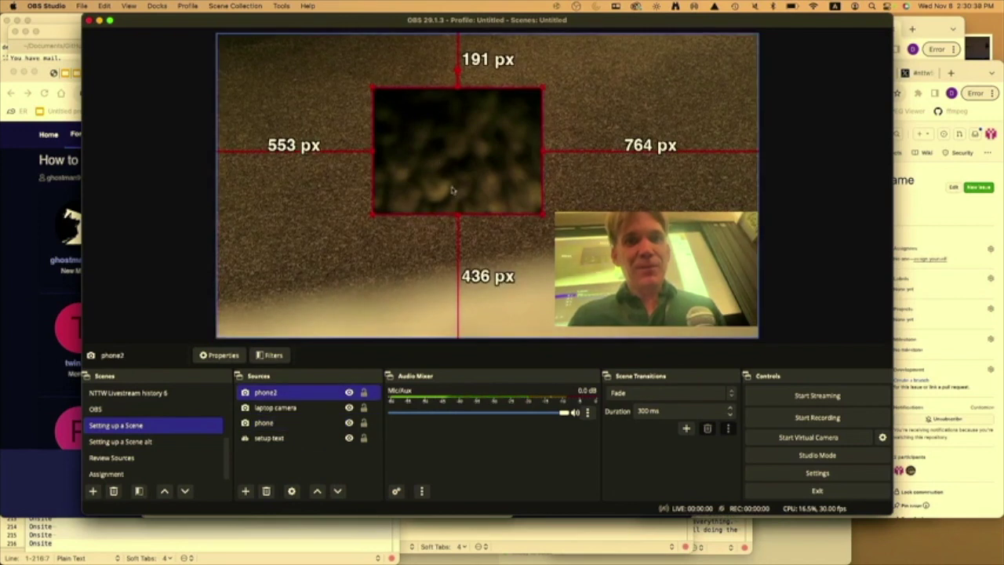
{"action": "left_click_drag", "start_coordinate": [451, 190], "coordinate": [348, 155]}
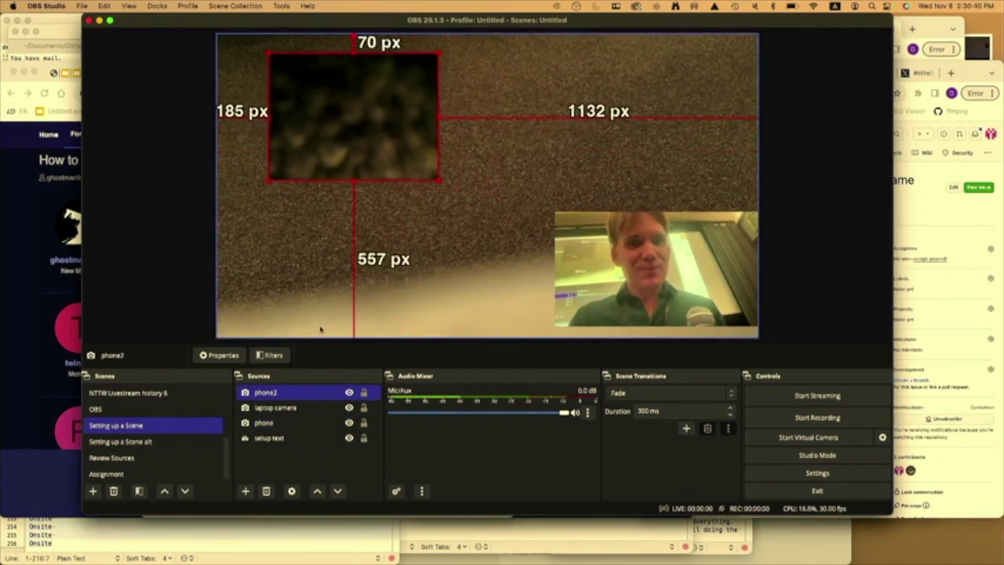
{"action": "left_click", "coordinate": [245, 492]}
{"action": "left_click", "coordinate": [302, 447]}
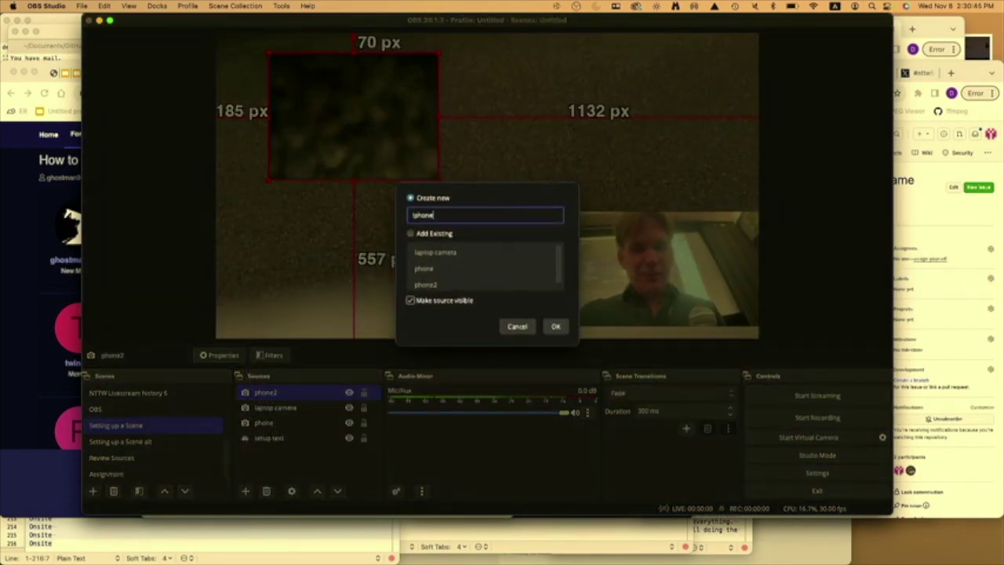
Step: Create the 'iphone3' source with the iPhone as its device, then select the phone feed
{"action": "left_click", "coordinate": [556, 326]}
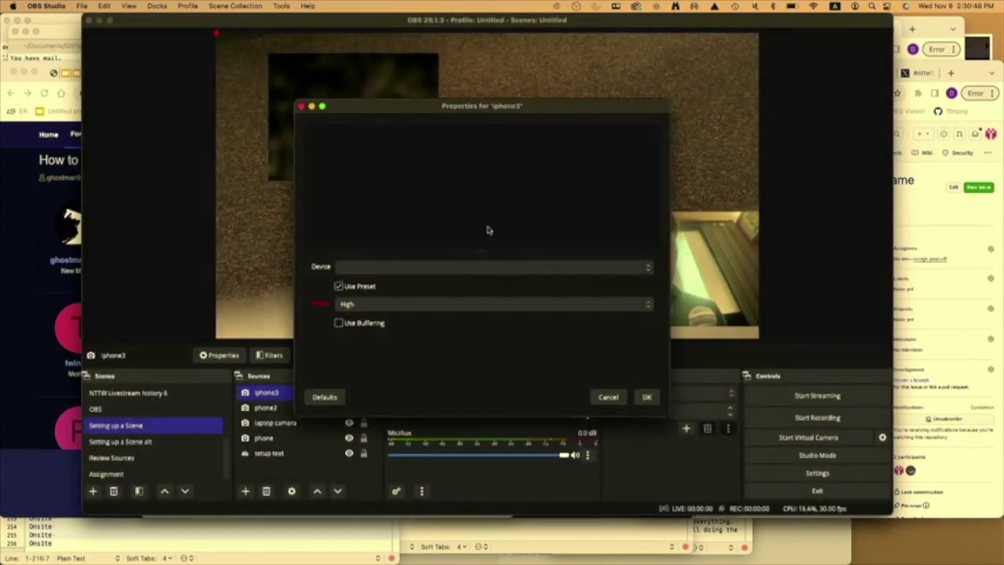
{"action": "left_click", "coordinate": [471, 266]}
{"action": "left_click", "coordinate": [469, 317]}
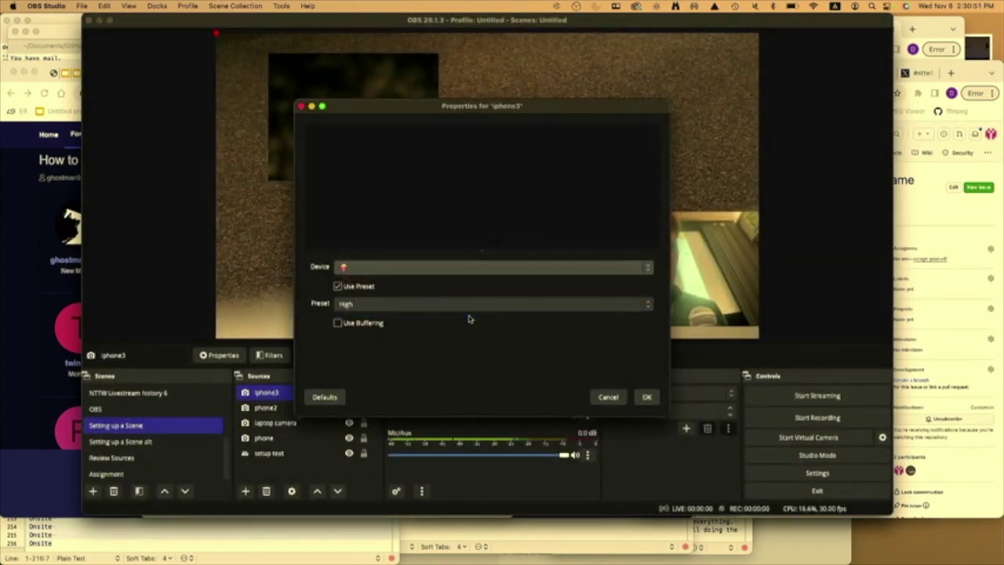
{"action": "left_click", "coordinate": [646, 397]}
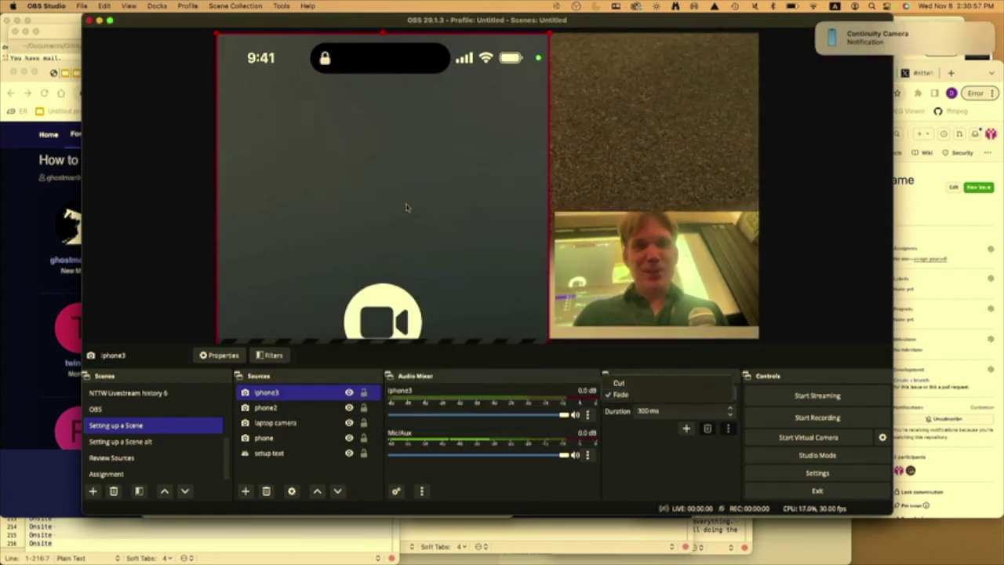
{"action": "left_click", "coordinate": [486, 139]}
Step: Keep the phone feed instead of deleting it, and toggle the iphone3 source hidden
{"action": "key", "text": "Delete"}
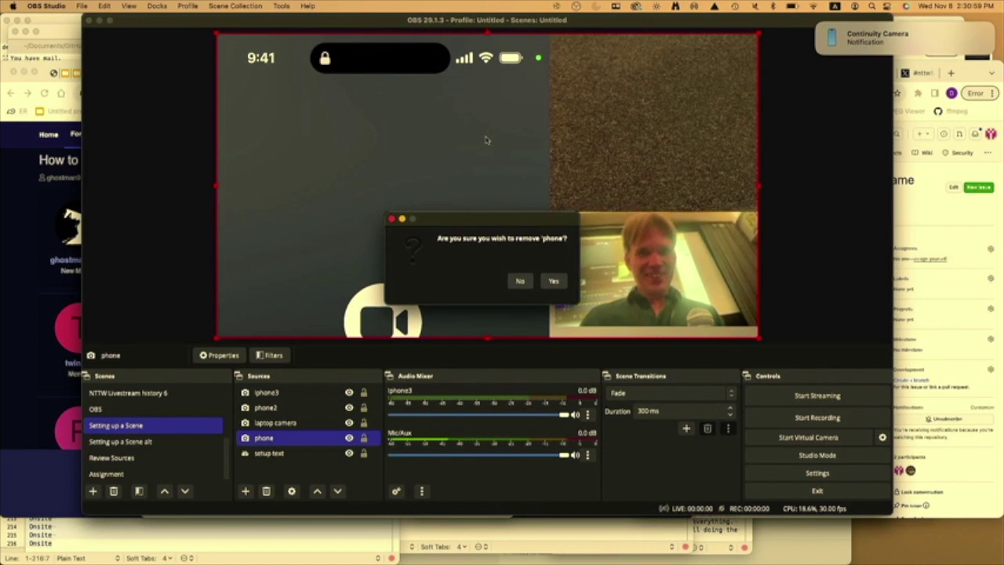
{"action": "left_click", "coordinate": [520, 282]}
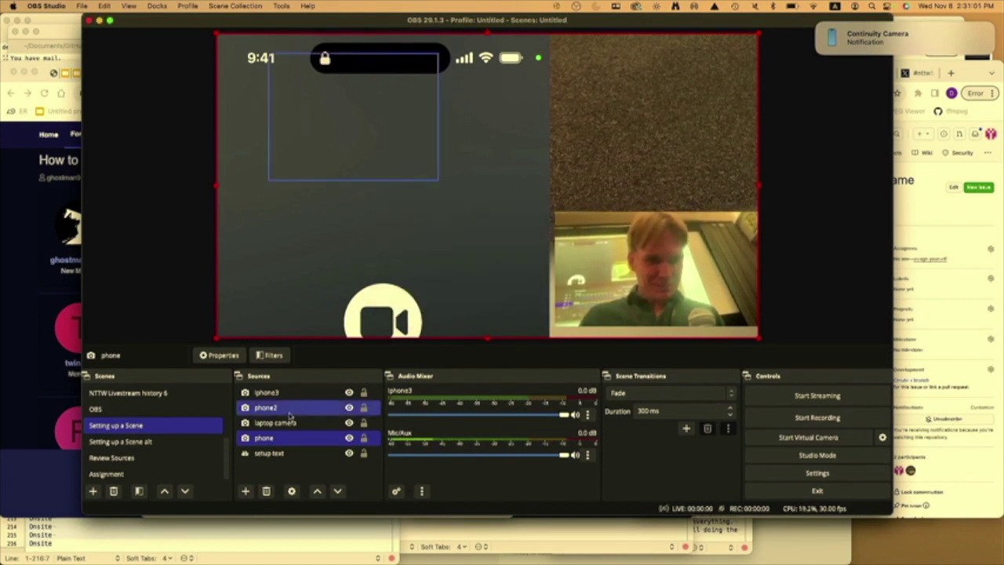
{"action": "left_click", "coordinate": [342, 394]}
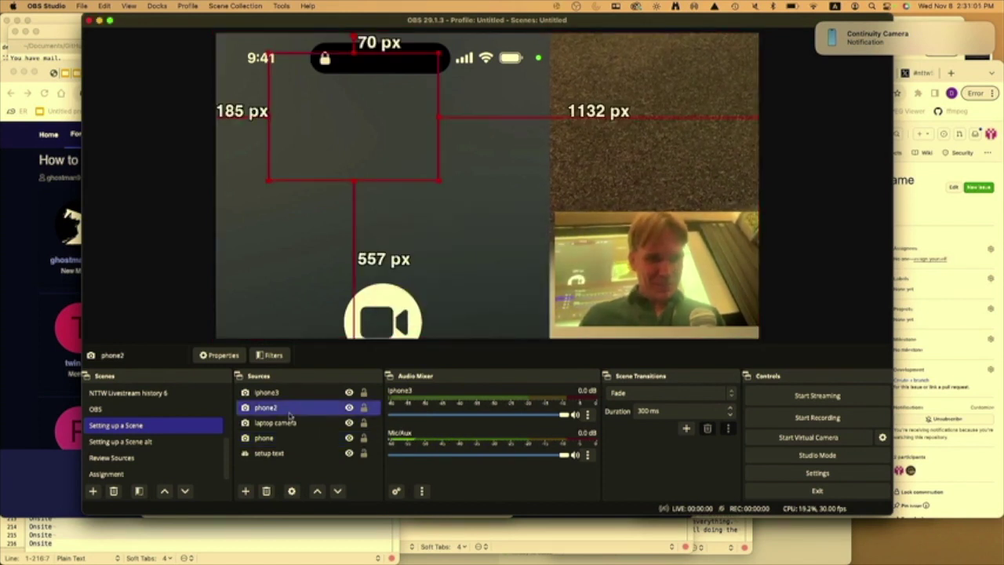
{"action": "left_click", "coordinate": [349, 393]}
{"action": "left_click", "coordinate": [349, 393]}
{"action": "left_click", "coordinate": [349, 393]}
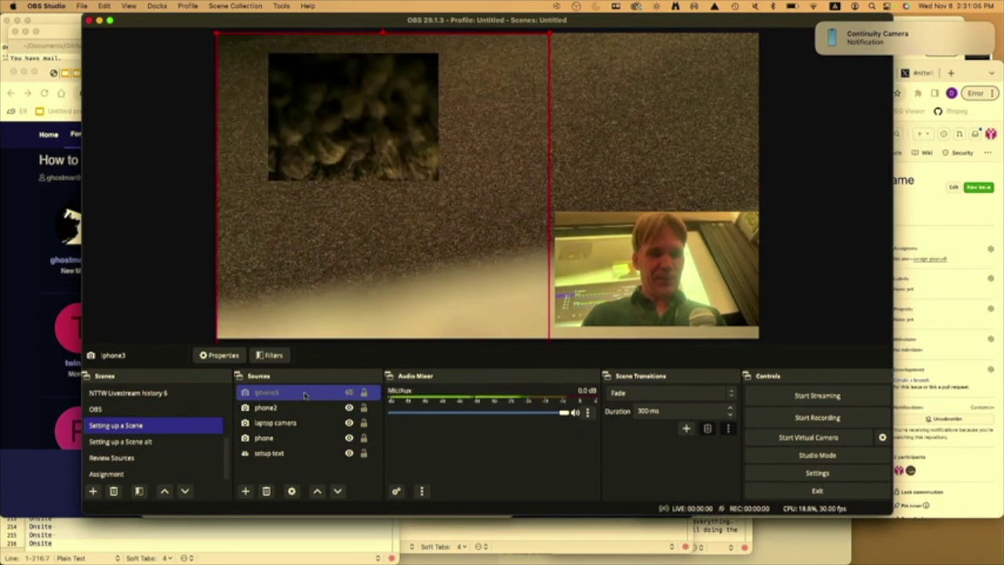
Step: Remove the iphone3 source and switch to the 'Setting up a Scene alt' scene
{"action": "right_click", "coordinate": [305, 397]}
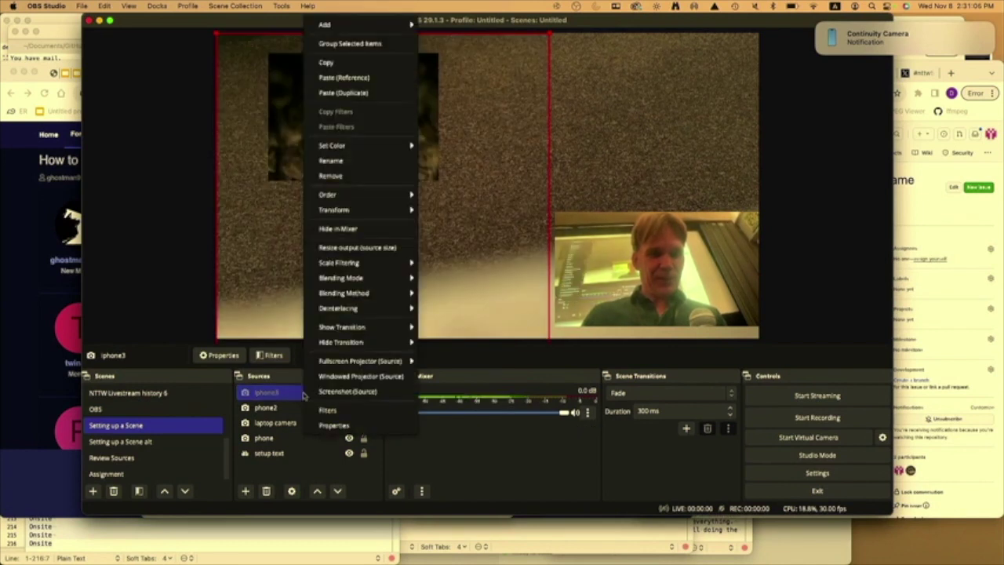
{"action": "left_click", "coordinate": [387, 177]}
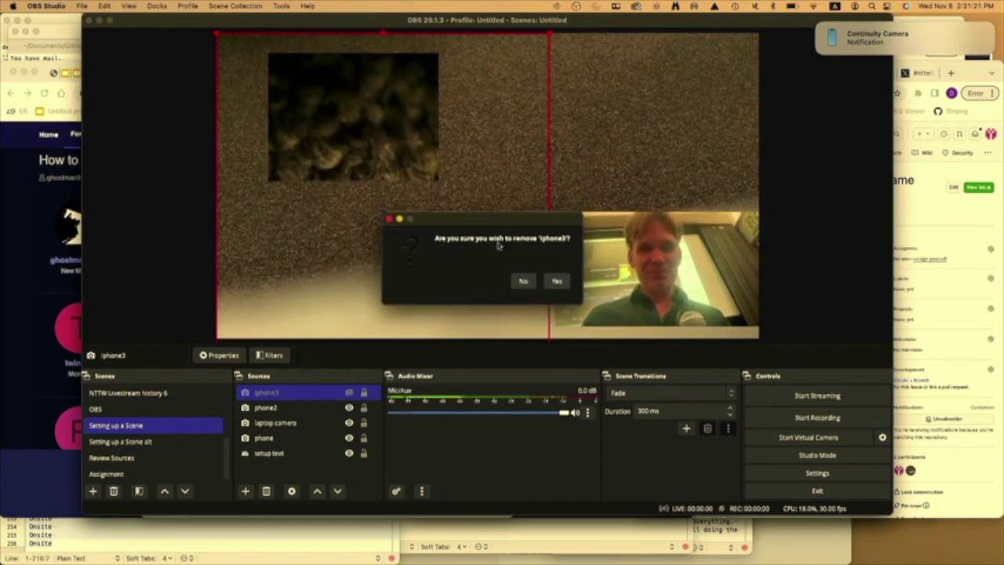
{"action": "left_click", "coordinate": [557, 281]}
{"action": "left_click", "coordinate": [505, 165]}
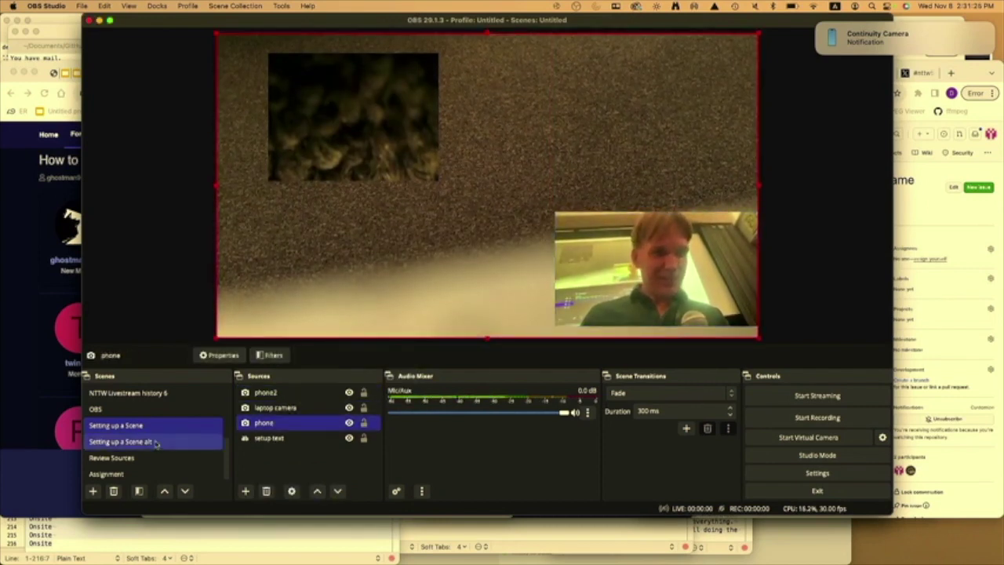
{"action": "left_click", "coordinate": [155, 442]}
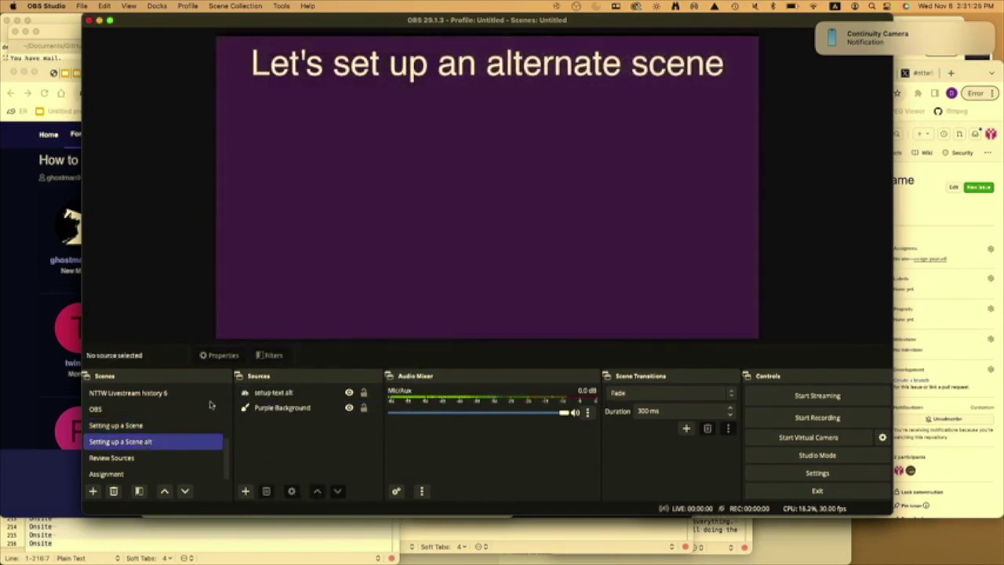
Step: Begin adding a new video capture source, then cancel it
{"action": "left_click", "coordinate": [247, 492]}
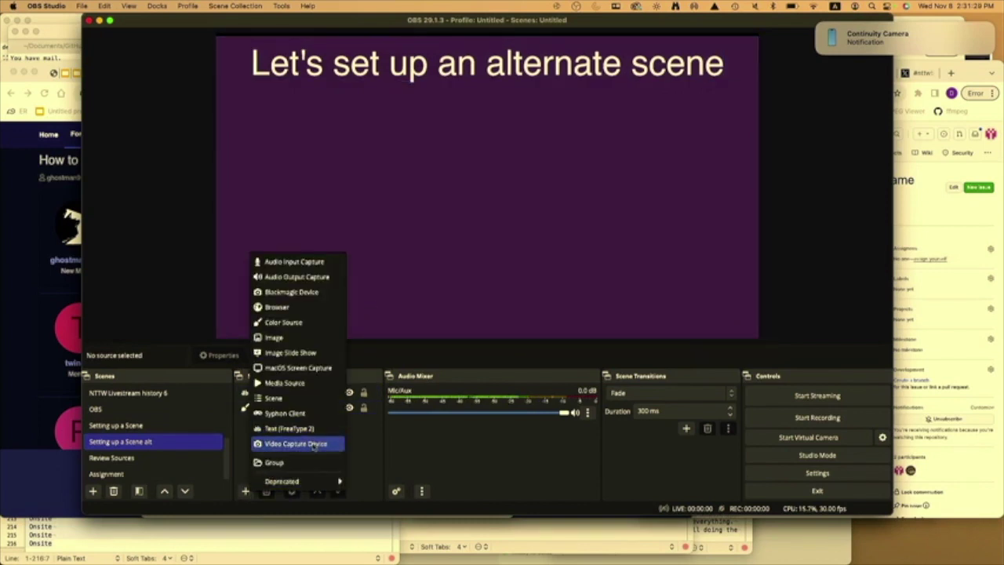
{"action": "left_click", "coordinate": [314, 444]}
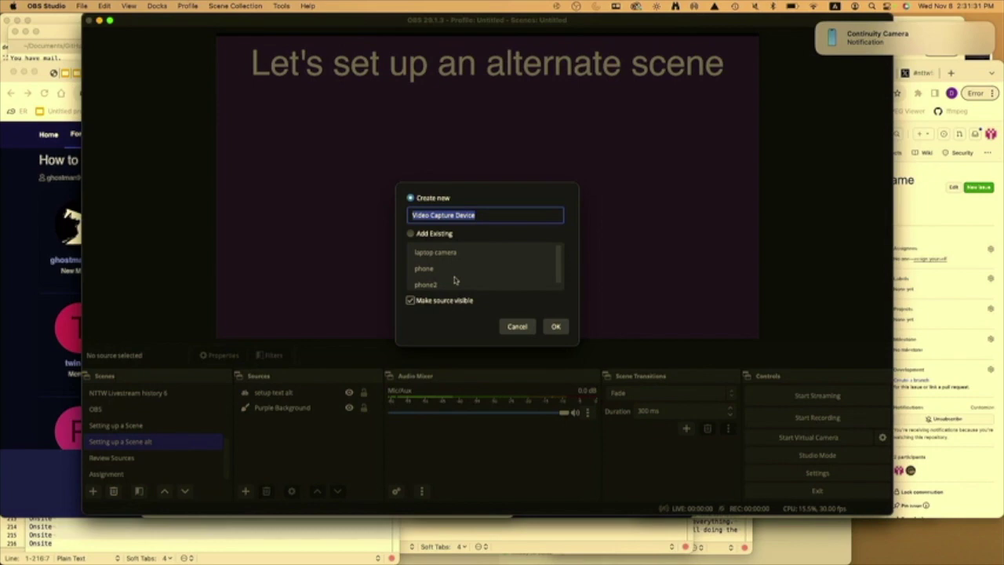
{"action": "left_click", "coordinate": [518, 326]}
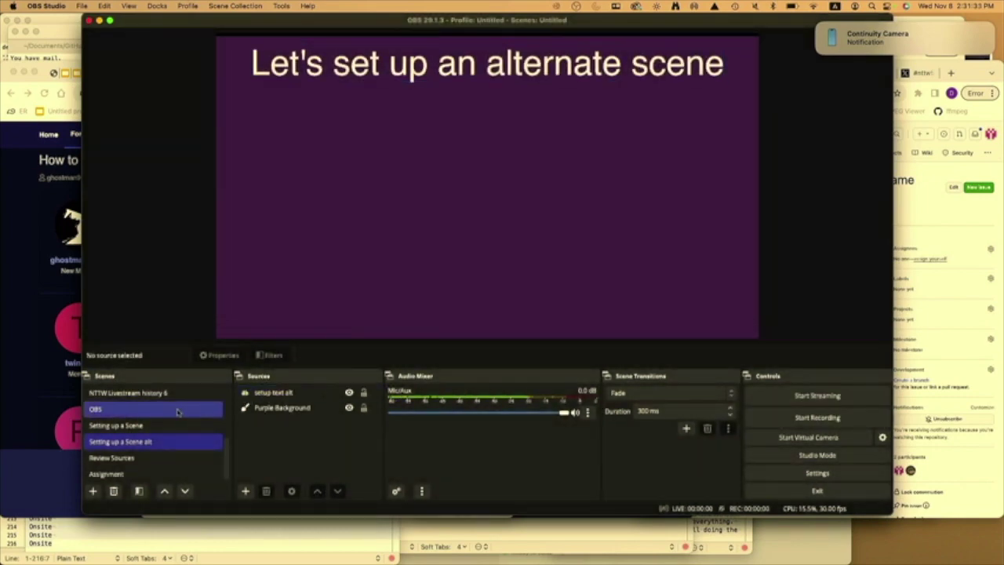
Step: In 'Setting up a Scene', try selecting setup text and phone2, leaving only phone selected
{"action": "left_click", "coordinate": [152, 428]}
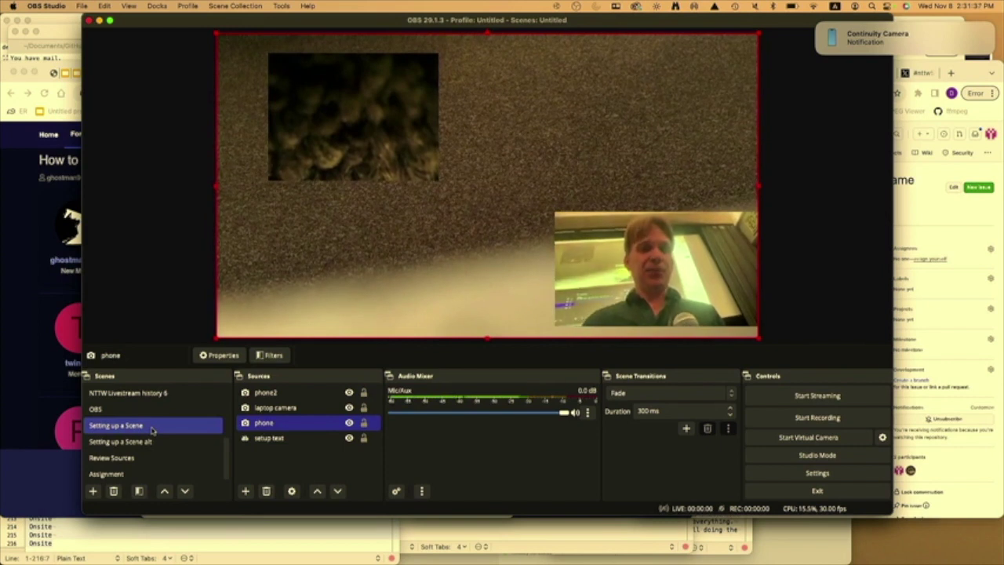
{"action": "left_click", "coordinate": [271, 438], "text": "shift"}
{"action": "left_click", "coordinate": [302, 438], "text": "super"}
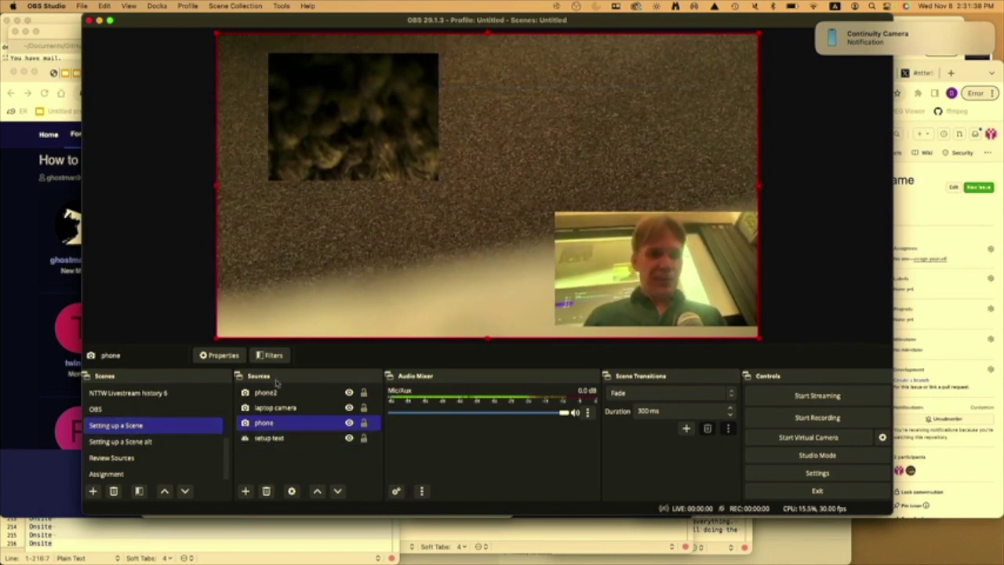
{"action": "left_click", "coordinate": [304, 393], "text": "super"}
{"action": "left_click", "coordinate": [305, 393], "text": "super"}
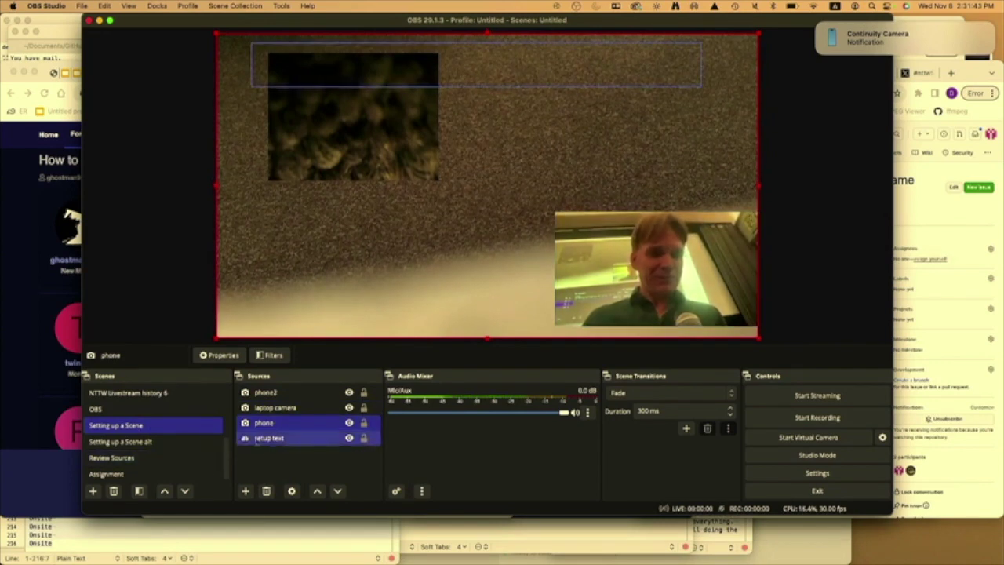
Step: Add the existing laptop camera source to 'Setting up a Scene alt' and enlarge it across the canvas
{"action": "left_click", "coordinate": [157, 442]}
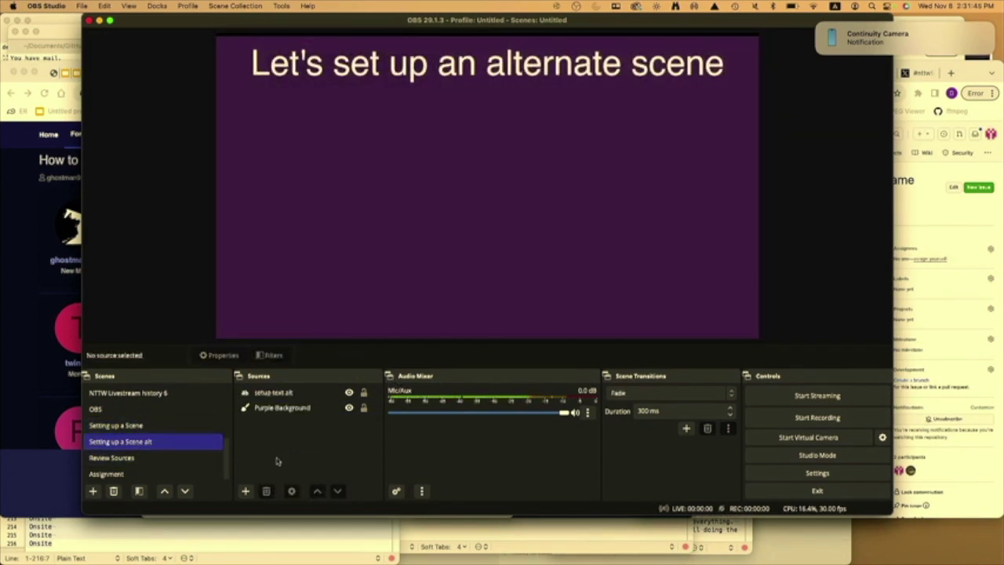
{"action": "left_click", "coordinate": [245, 491]}
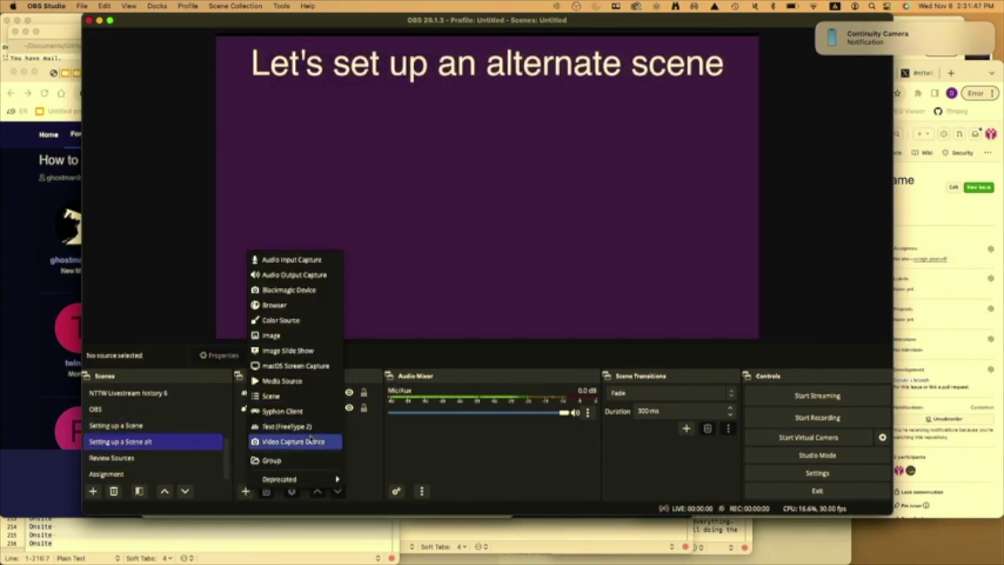
{"action": "left_click", "coordinate": [292, 442]}
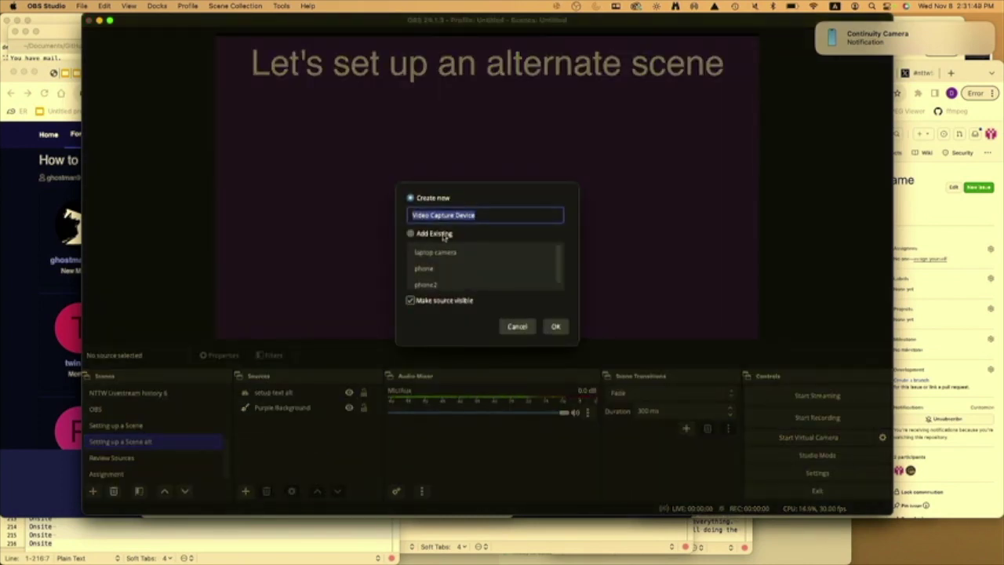
{"action": "left_click", "coordinate": [444, 234]}
{"action": "left_click", "coordinate": [450, 255]}
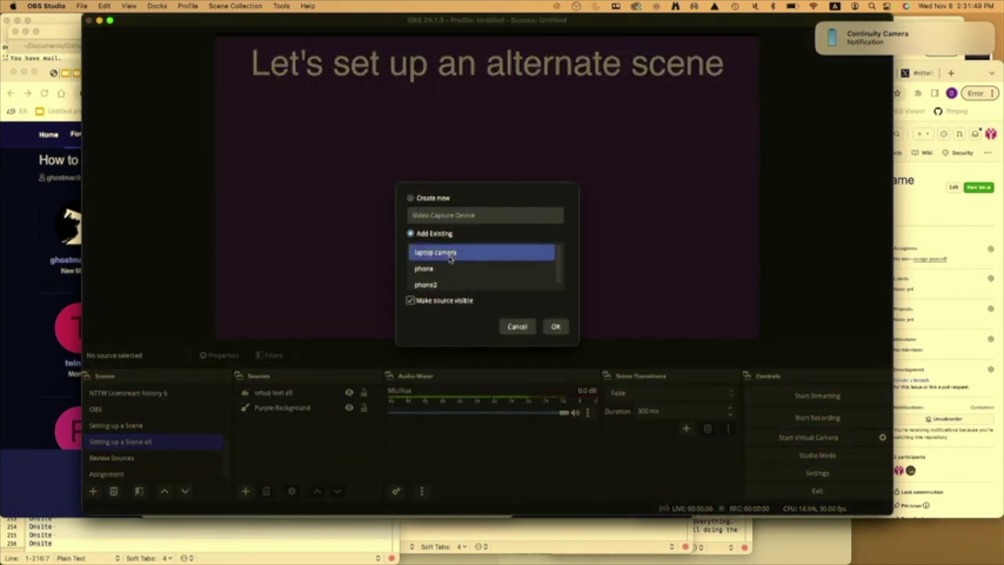
{"action": "left_click", "coordinate": [555, 327]}
{"action": "left_click_drag", "start_coordinate": [578, 240], "coordinate": [749, 337]}
Step: Add the existing 'phone' Video Capture Device source to the alt scene
{"action": "left_click", "coordinate": [245, 491]}
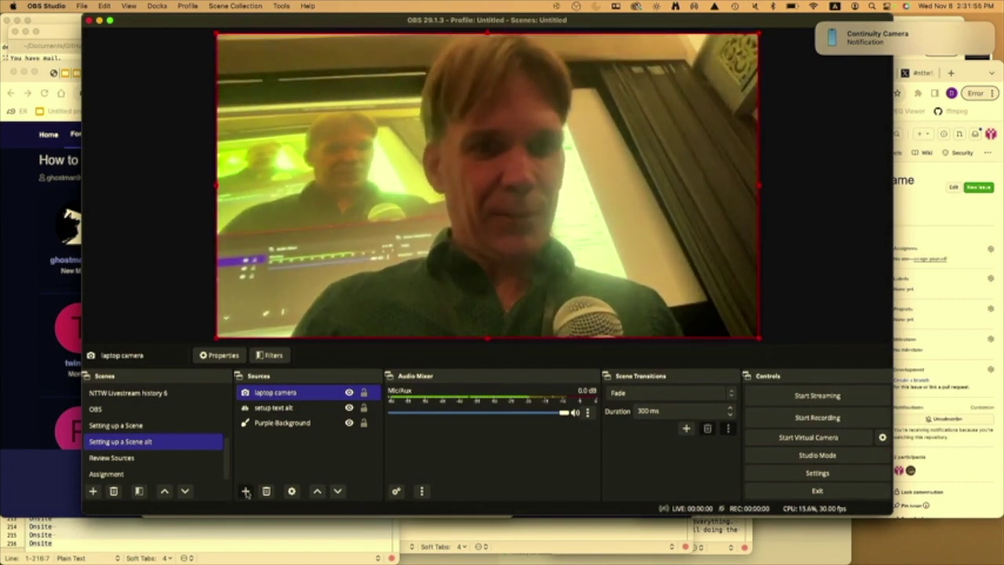
{"action": "left_click", "coordinate": [292, 442]}
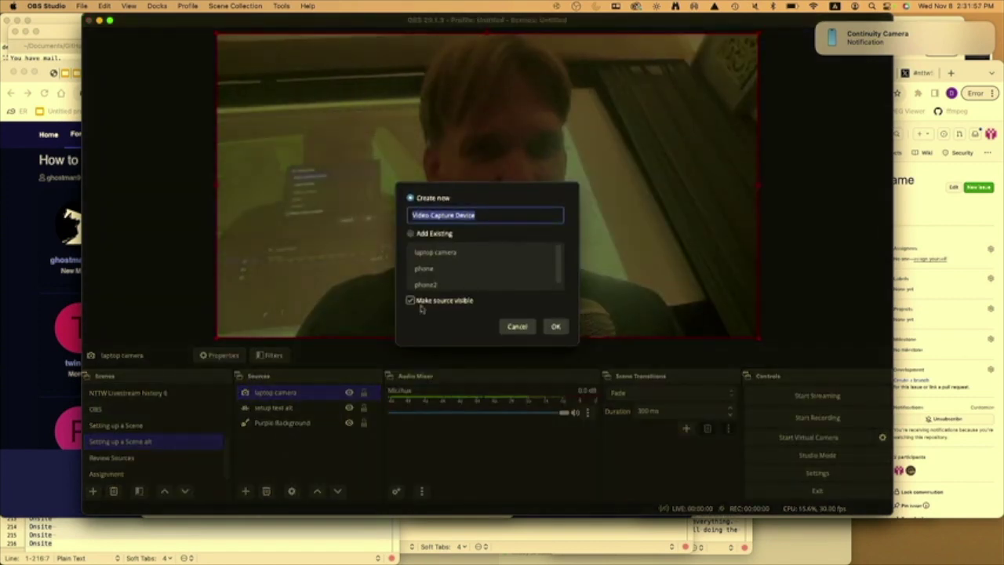
{"action": "left_click", "coordinate": [435, 235]}
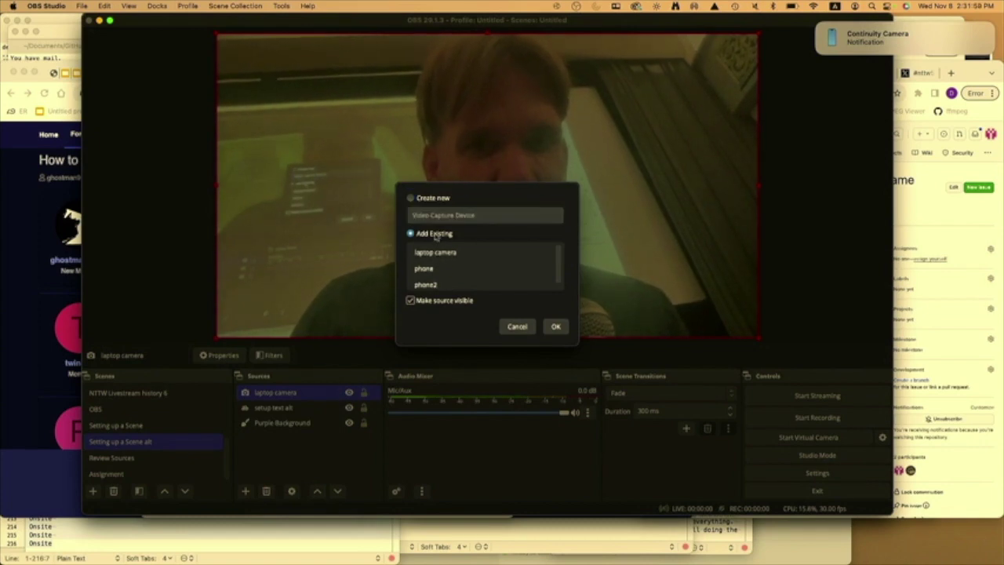
{"action": "left_click", "coordinate": [430, 268]}
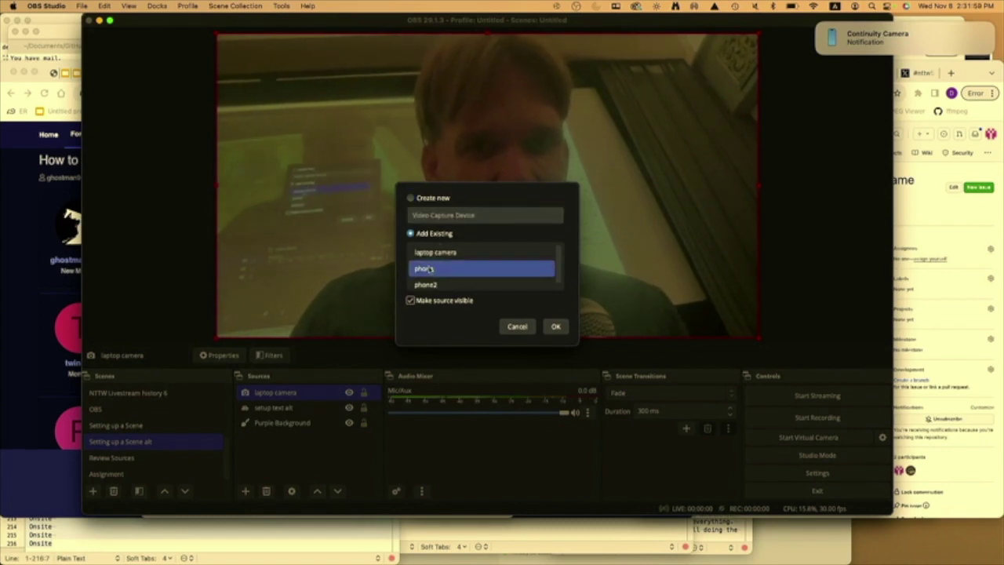
{"action": "left_click", "coordinate": [555, 325]}
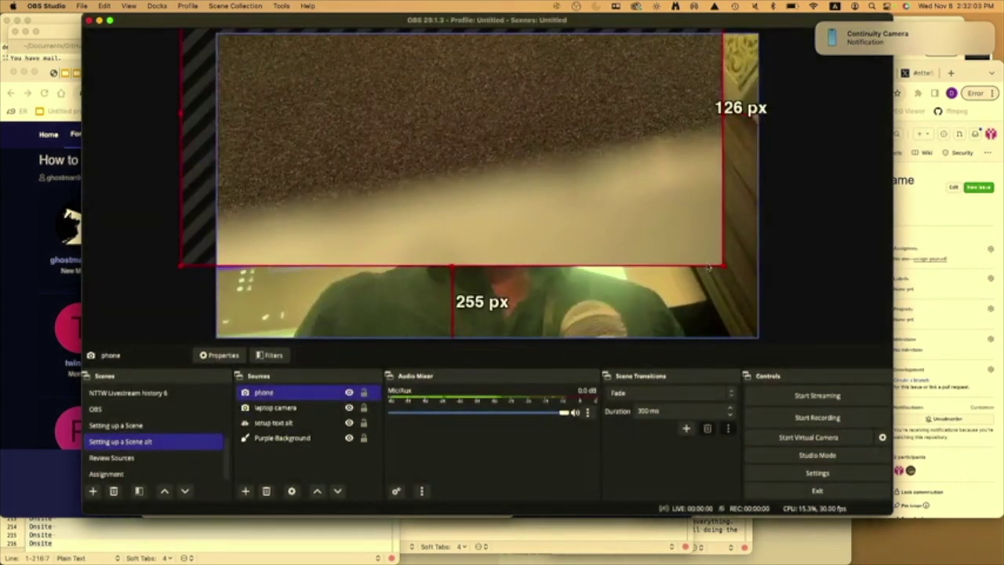
Step: Fit the phone feed to the canvas, then shrink it into the top-left corner
{"action": "key", "text": "super+f"}
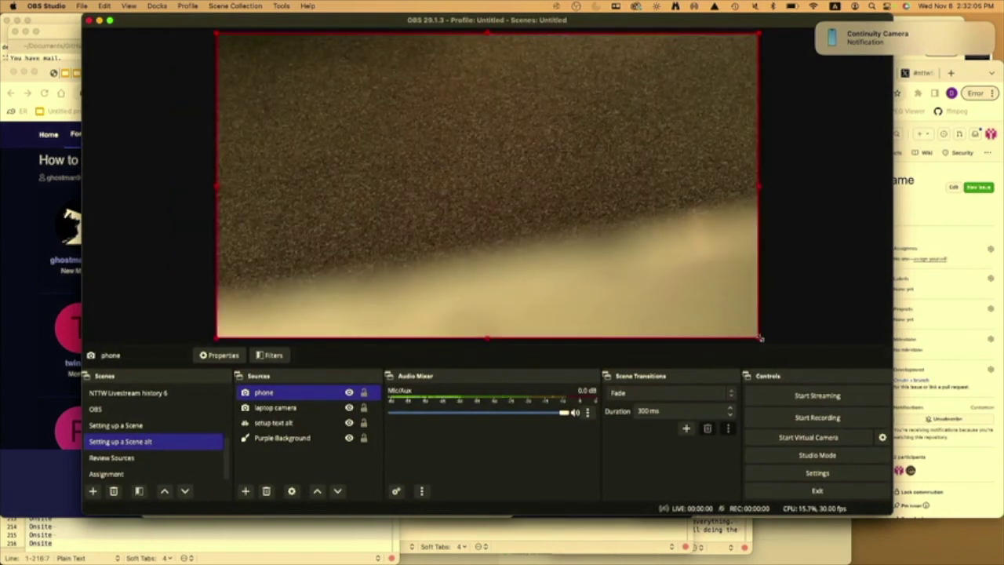
{"action": "left_click_drag", "start_coordinate": [760, 338], "coordinate": [563, 185]}
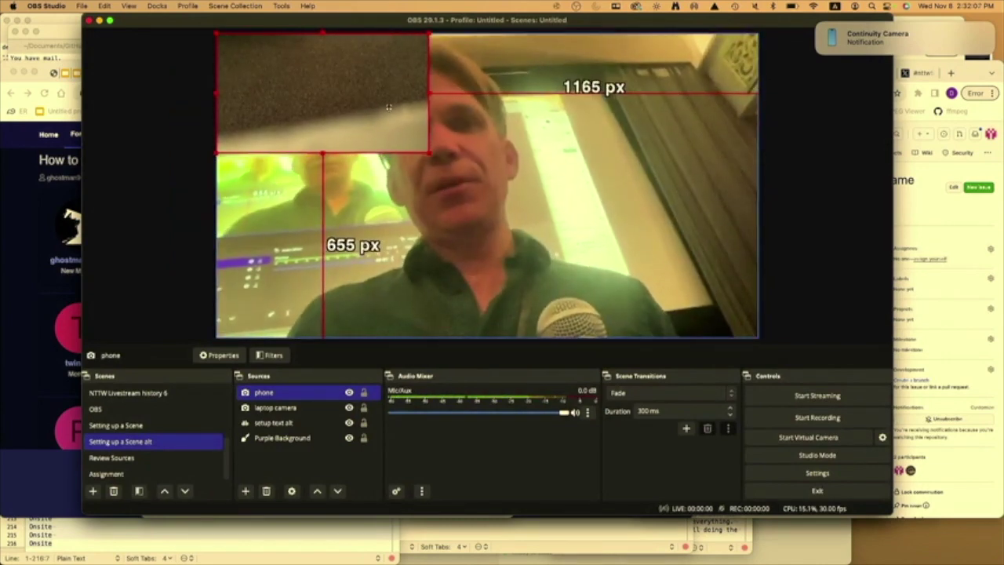
{"action": "left_click_drag", "start_coordinate": [388, 106], "coordinate": [365, 114]}
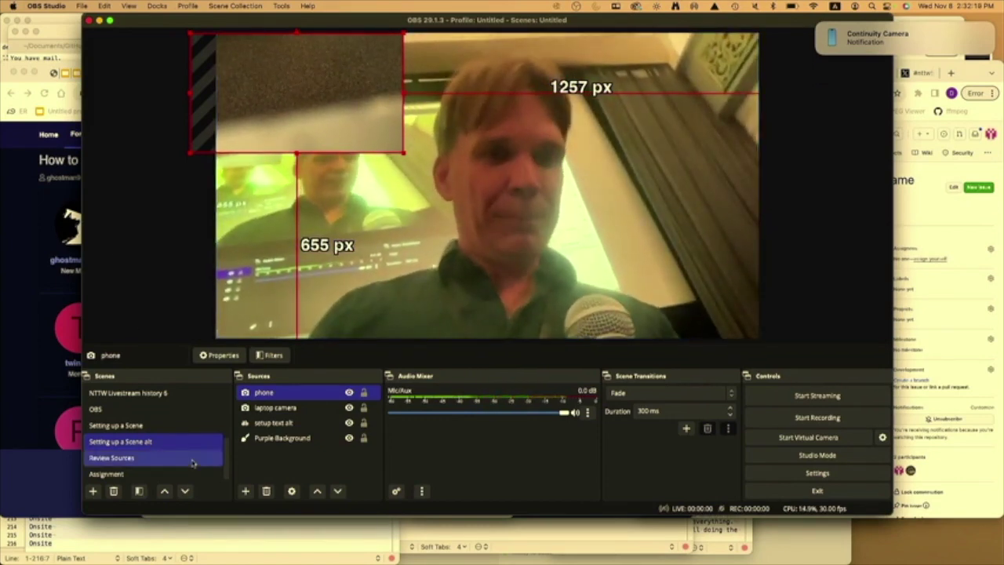
Step: Duplicate 'Setting up a Scene alt' as 'Setting up a Scene alt switch'
{"action": "right_click", "coordinate": [158, 444]}
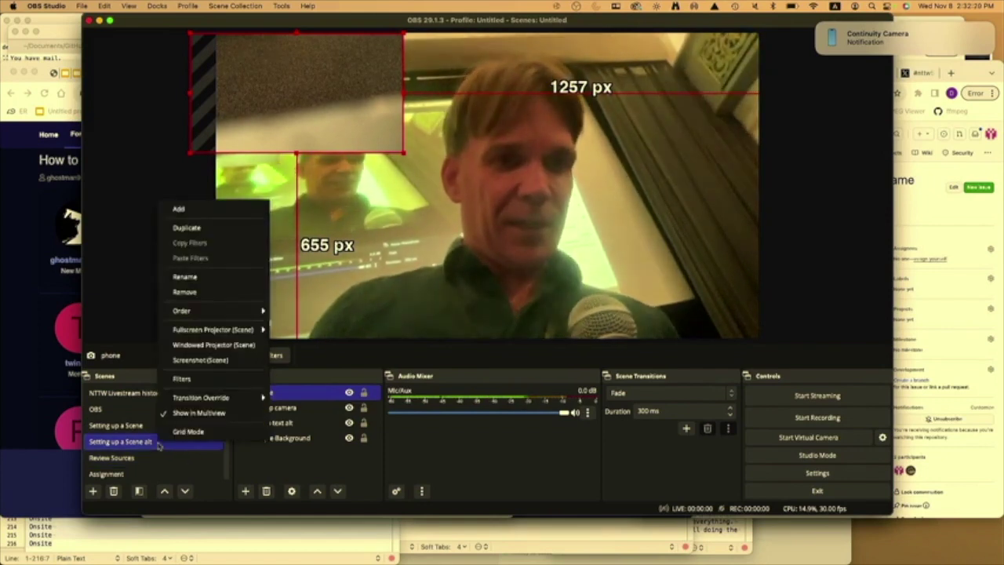
{"action": "left_click", "coordinate": [223, 229]}
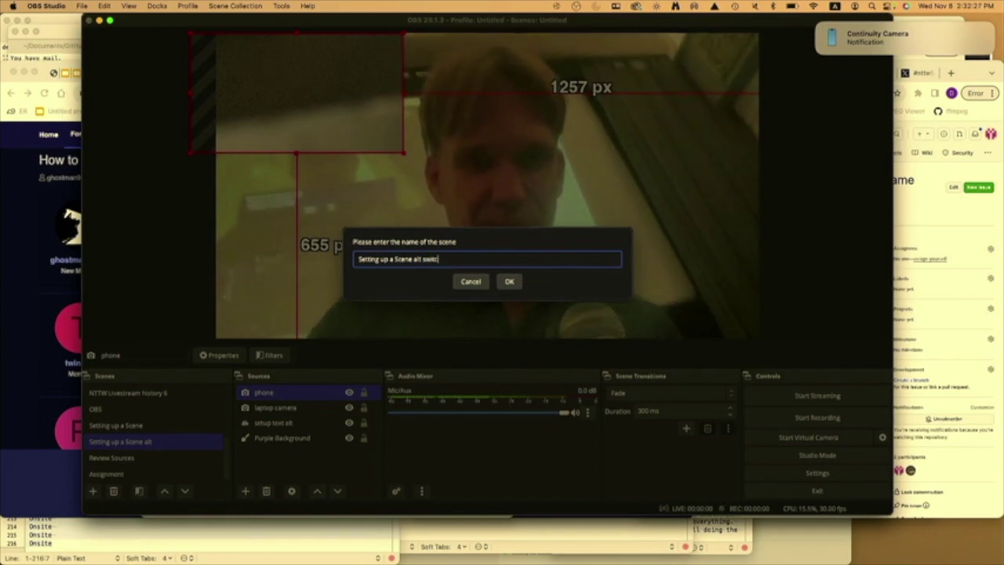
{"action": "left_click", "coordinate": [506, 281]}
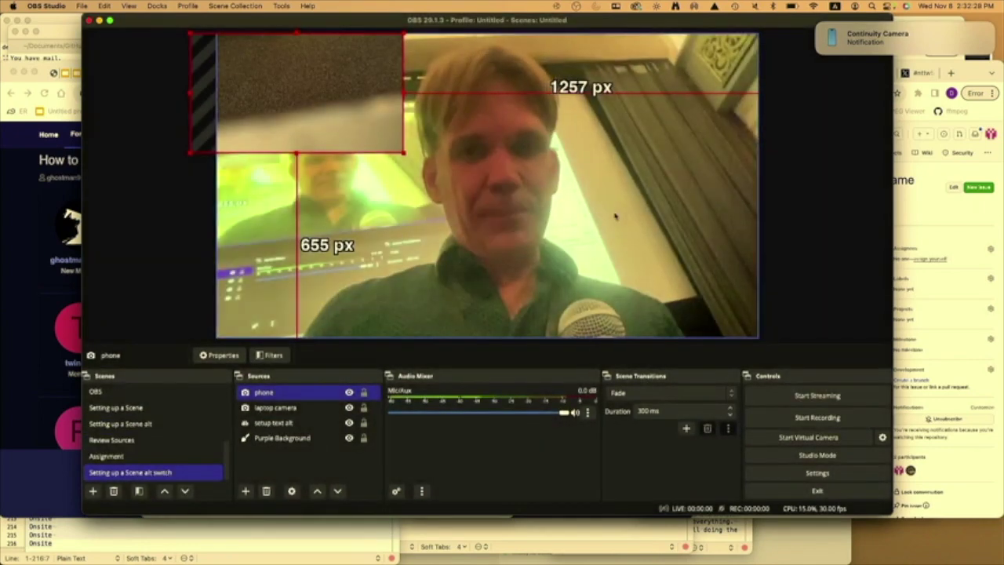
Step: Shrink the laptop camera to the top-right and stretch the phone full-canvas behind it
{"action": "left_click", "coordinate": [261, 333]}
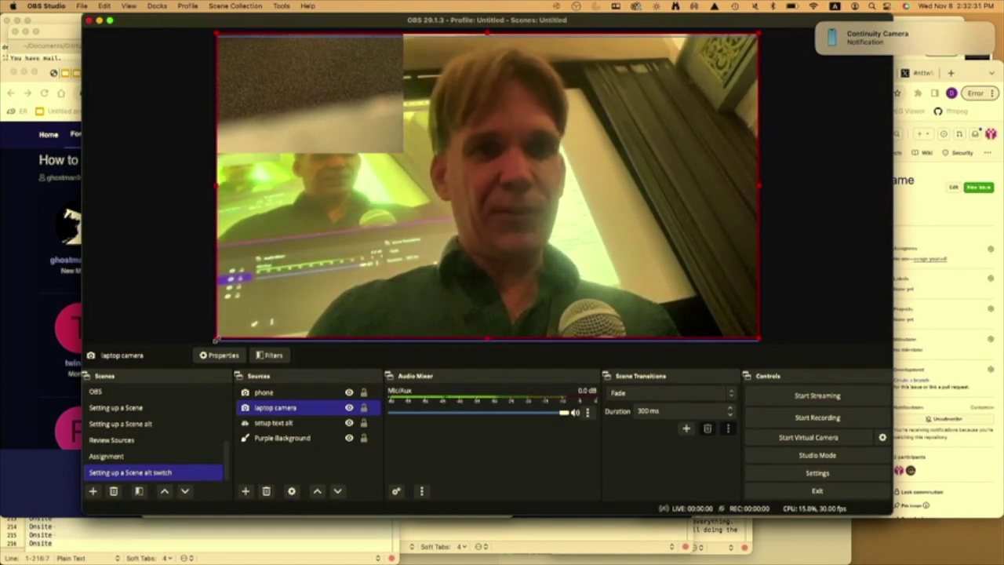
{"action": "left_click_drag", "start_coordinate": [216, 338], "coordinate": [489, 188]}
{"action": "left_click", "coordinate": [400, 145]}
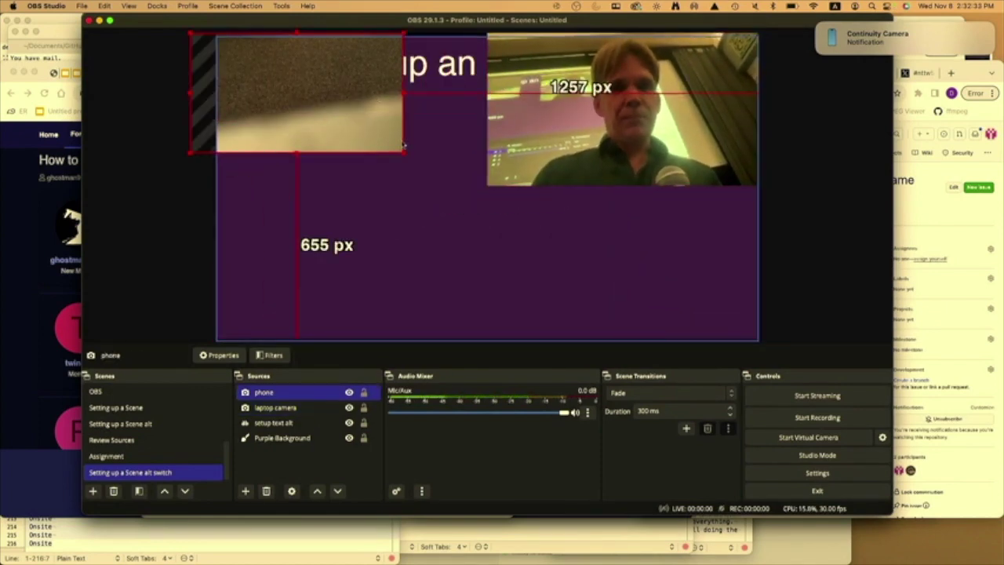
{"action": "left_click_drag", "start_coordinate": [403, 156], "coordinate": [612, 266]}
{"action": "left_click", "coordinate": [575, 261]}
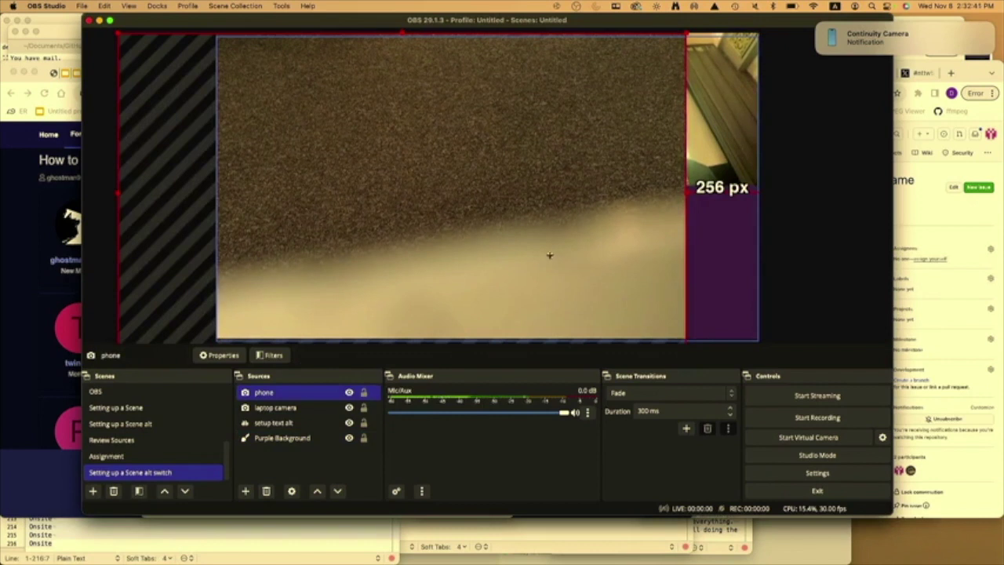
{"action": "left_click_drag", "start_coordinate": [549, 254], "coordinate": [619, 253]}
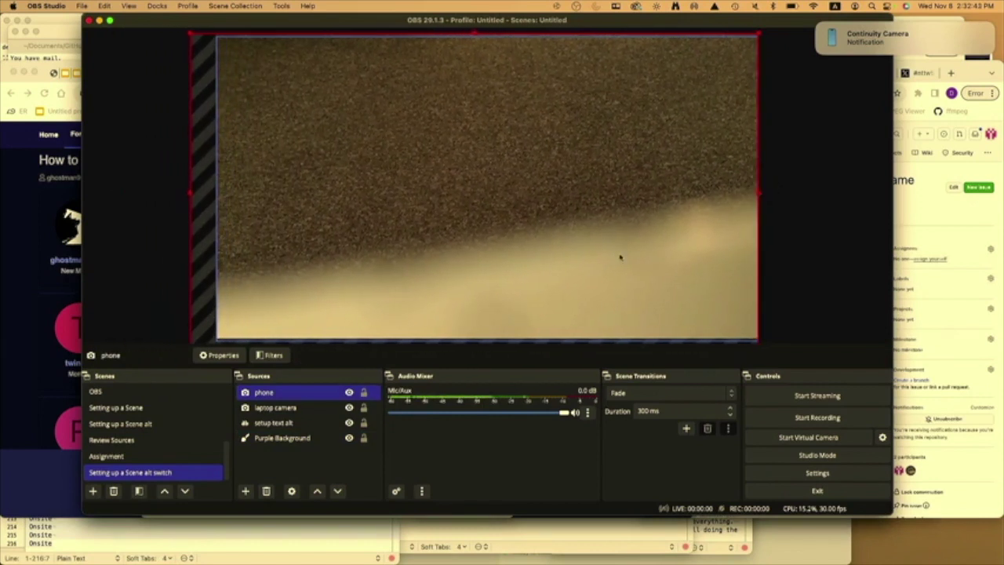
{"action": "right_click", "coordinate": [620, 257]}
{"action": "mouse_move", "coordinate": [671, 289]}
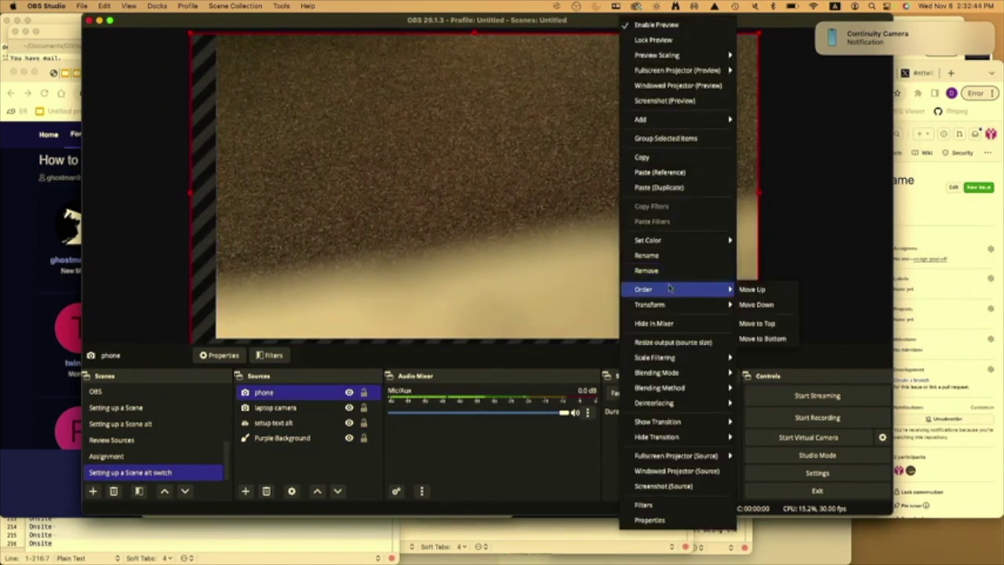
{"action": "left_click", "coordinate": [756, 305]}
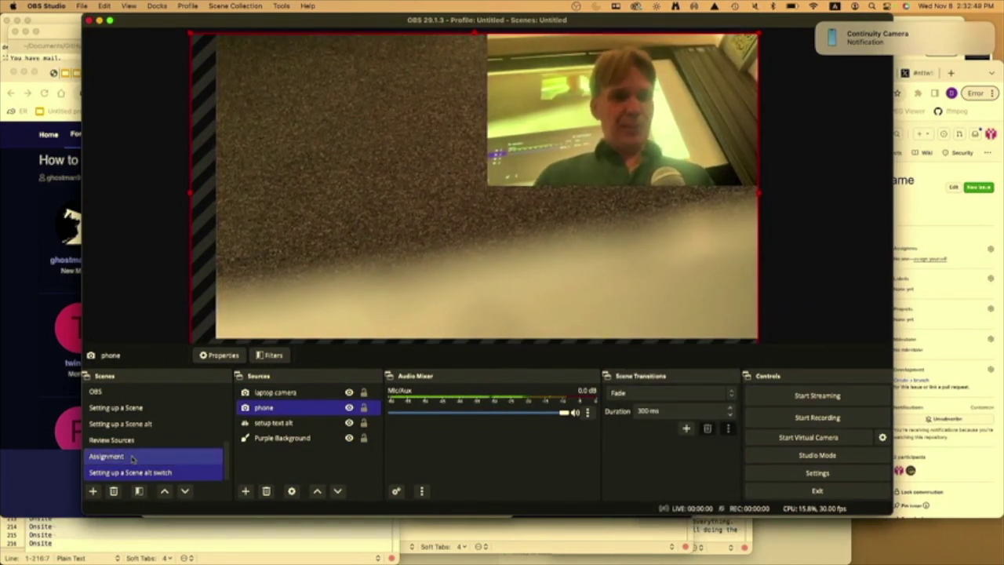
Step: Compare both alt scenes, then drag 'alt switch' up directly below 'Setting up a Scene alt'
{"action": "left_click", "coordinate": [155, 424]}
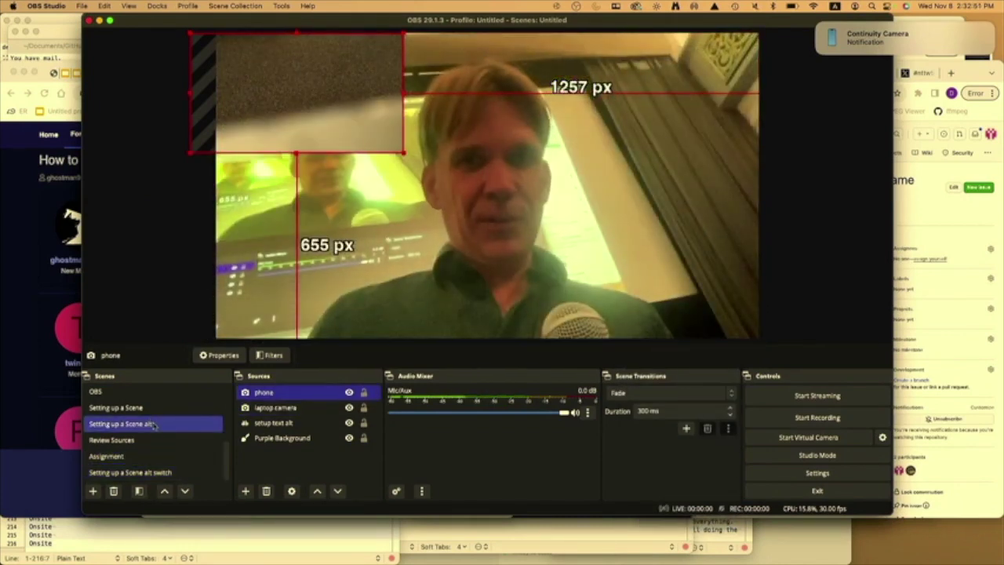
{"action": "left_click", "coordinate": [147, 474]}
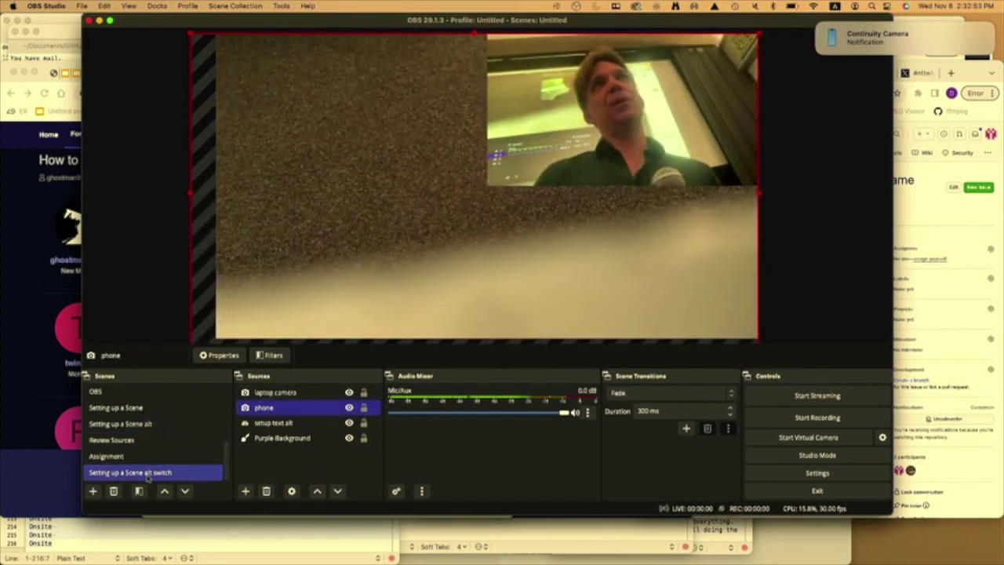
{"action": "left_click", "coordinate": [155, 424]}
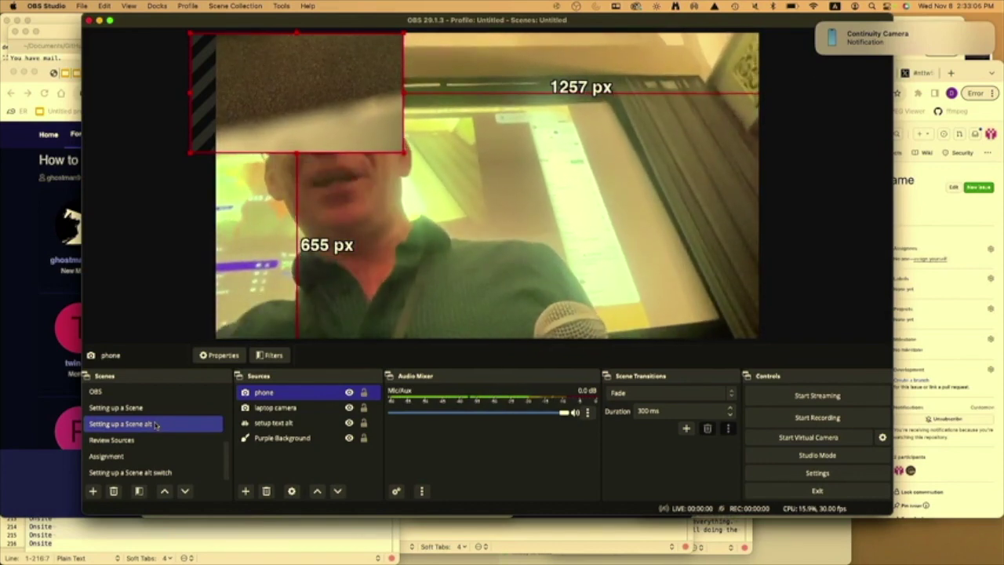
{"action": "left_click", "coordinate": [159, 472]}
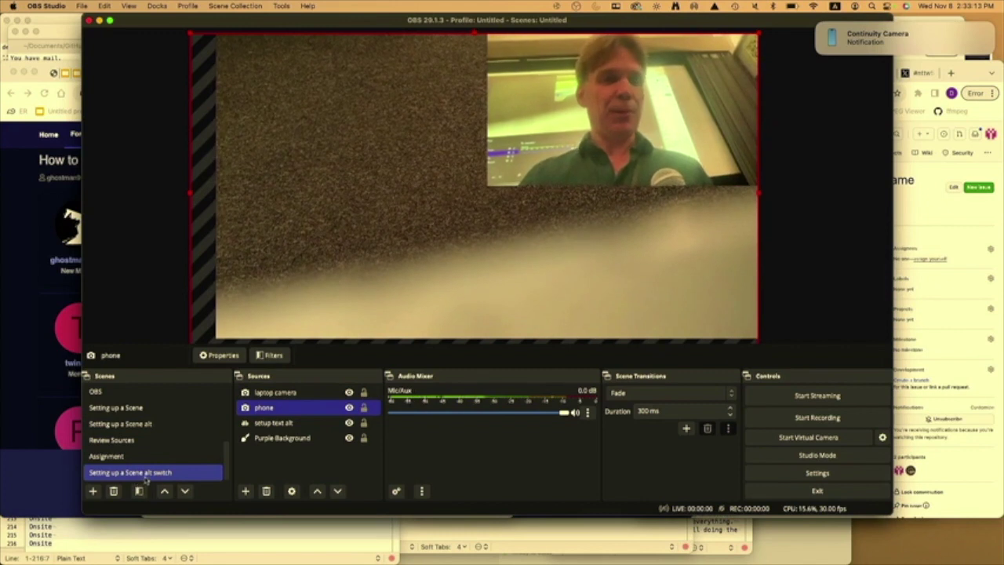
{"action": "left_click_drag", "start_coordinate": [145, 477], "coordinate": [148, 440]}
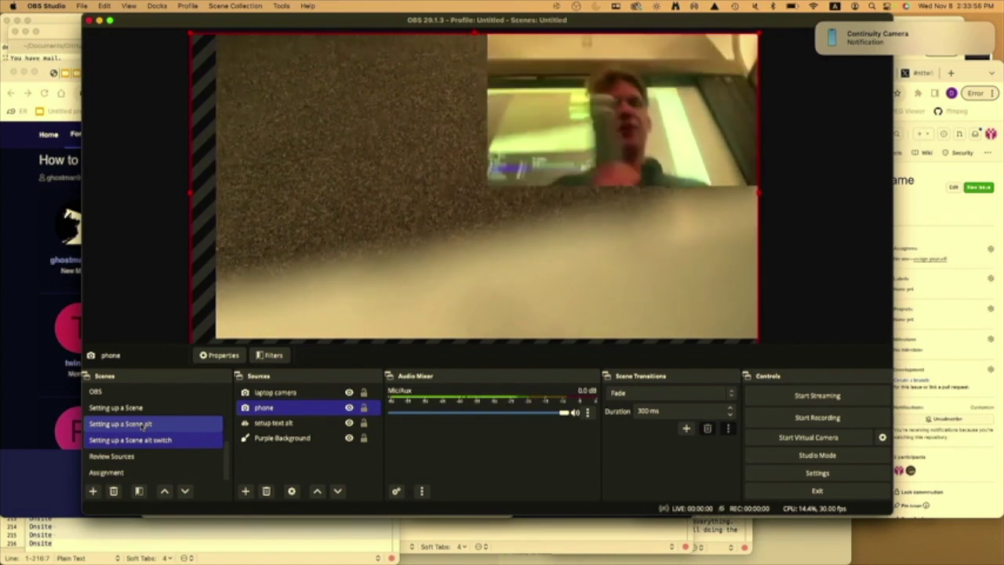
Step: Click through the two alt scenes, then scroll the Scenes list up to the OBS scene
{"action": "left_click", "coordinate": [143, 424]}
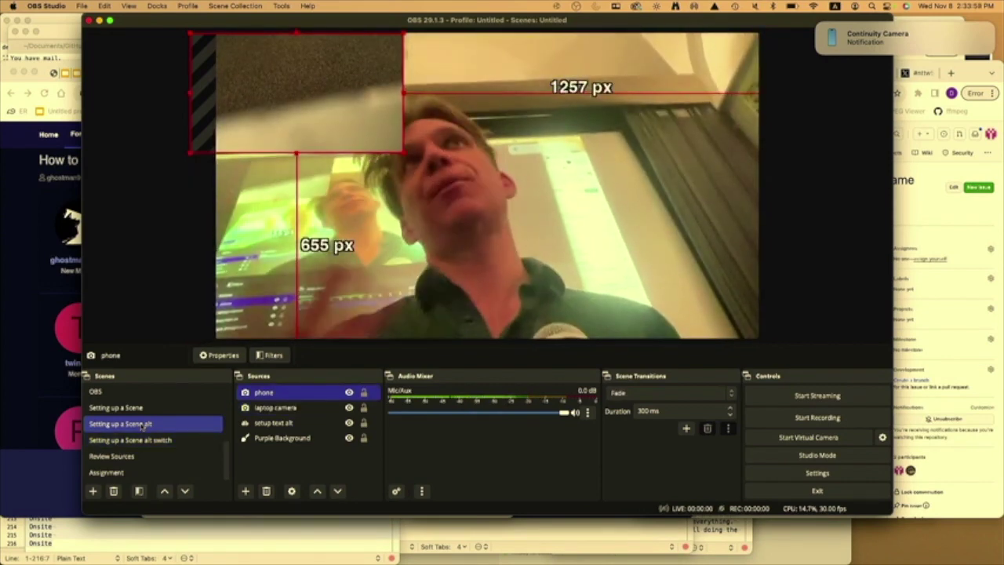
{"action": "left_click_drag", "start_coordinate": [142, 425], "coordinate": [149, 433]}
{"action": "left_click", "coordinate": [149, 440]}
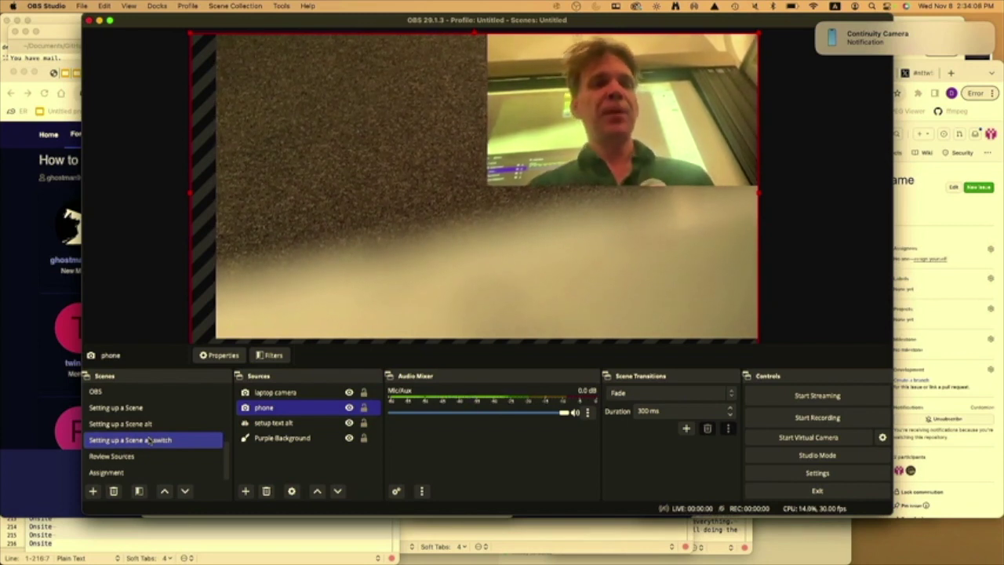
{"action": "scroll", "coordinate": [148, 440], "scroll_direction": "up", "scroll_amount": 2}
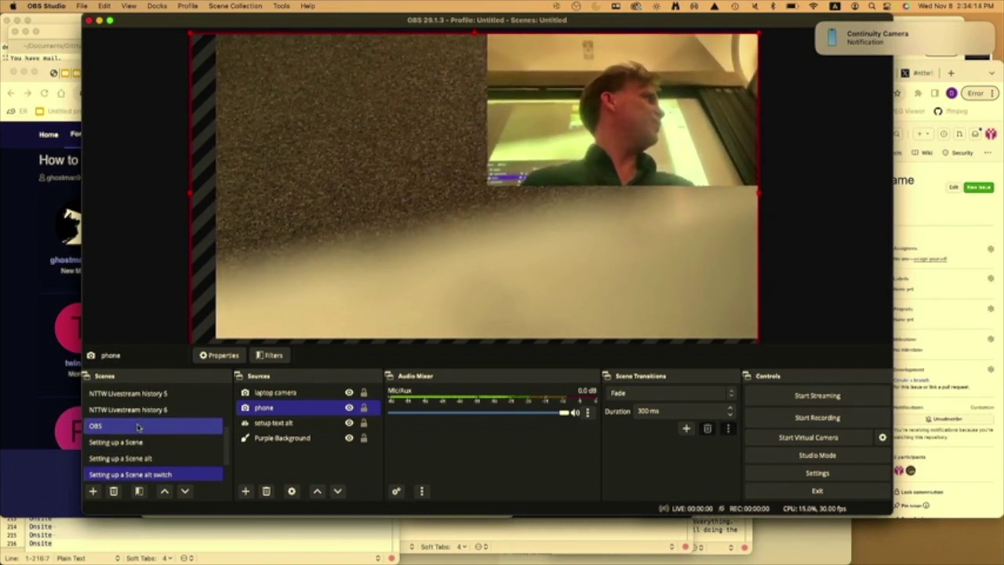
{"action": "left_click", "coordinate": [138, 426]}
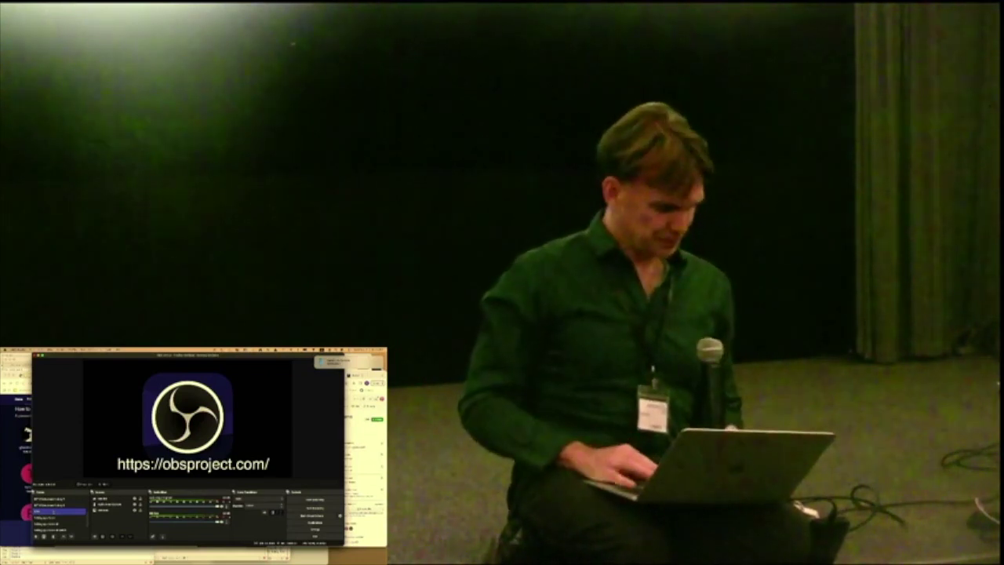
{"action": "left_click", "coordinate": [58, 517]}
Step: Step up and down the Scenes list to land on the Review Sources scene
{"action": "left_click", "coordinate": [58, 510]}
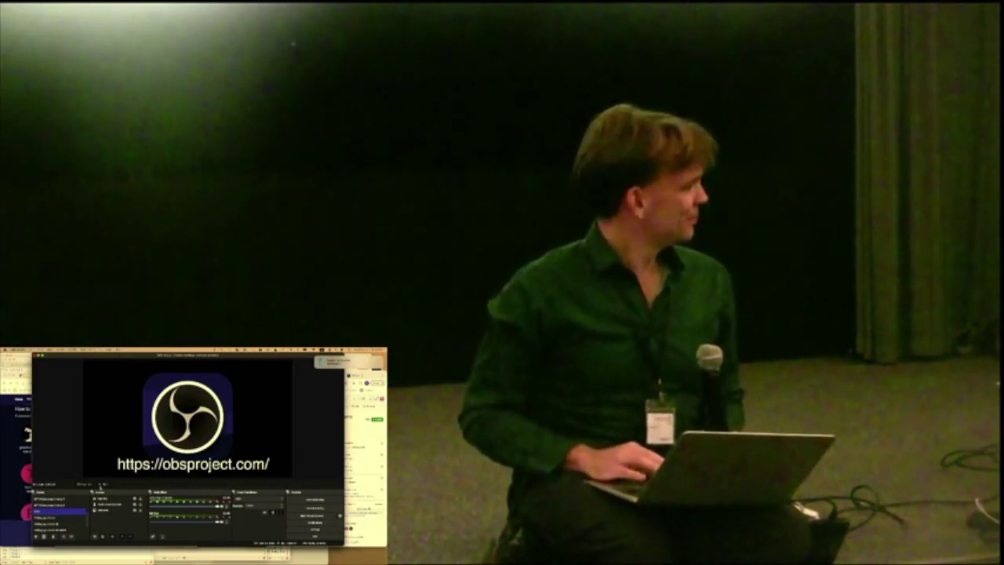
{"action": "left_click", "coordinate": [59, 517]}
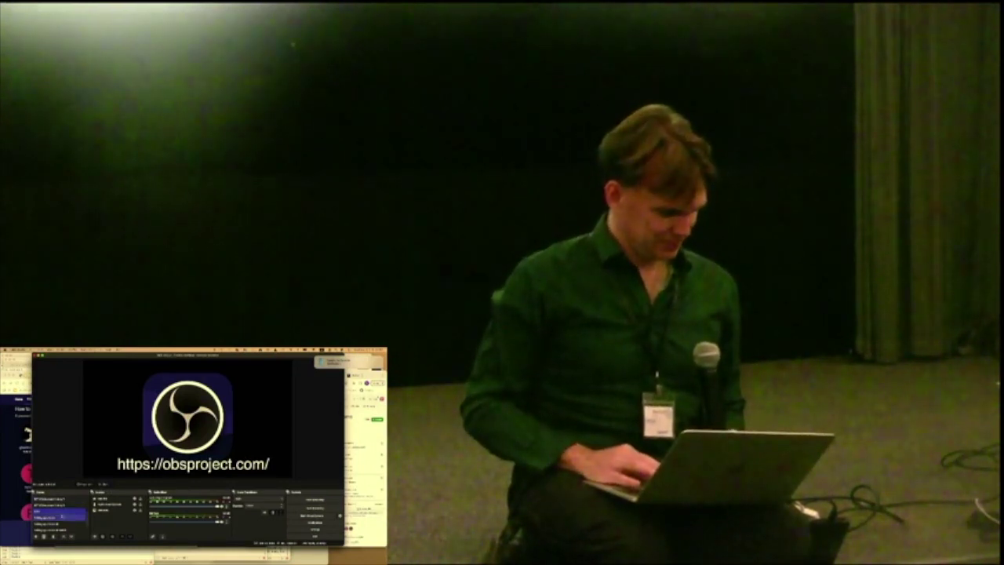
{"action": "scroll", "coordinate": [59, 510], "scroll_direction": "down", "scroll_amount": 2}
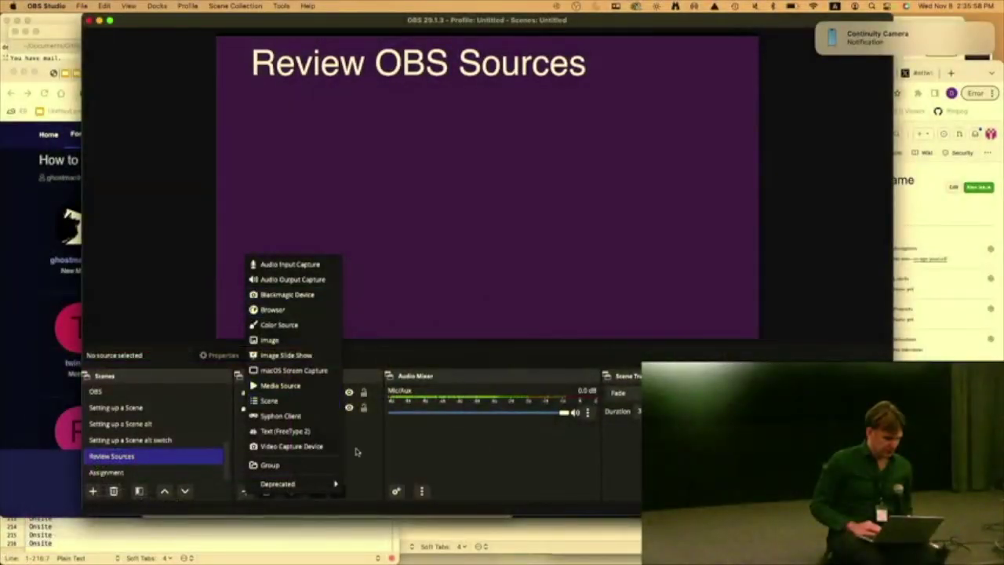
Step: Start adding the existing Mic/Aux audio input, cancel it, and turn Mic/Aux volume down
{"action": "key", "text": "Escape"}
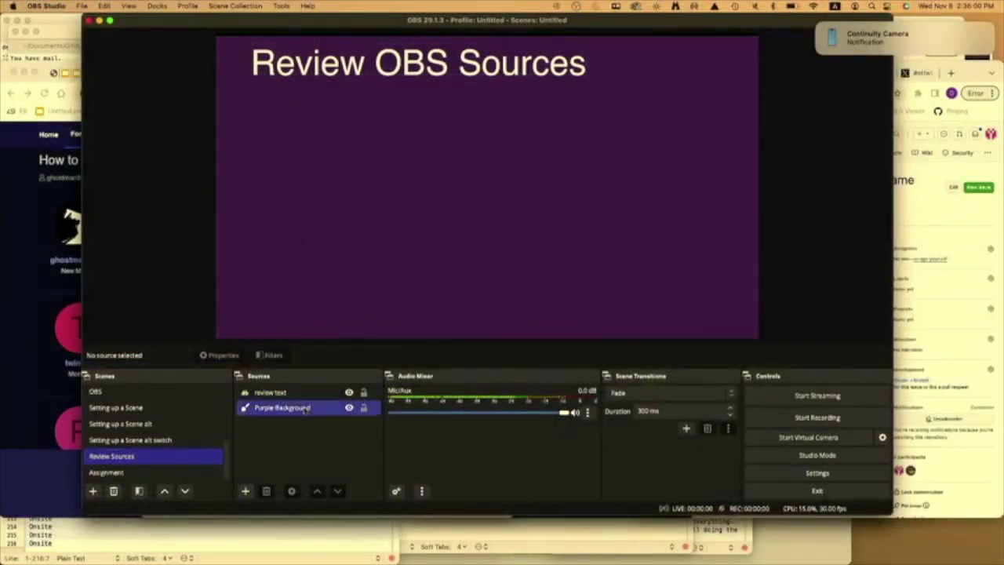
{"action": "left_click", "coordinate": [245, 491]}
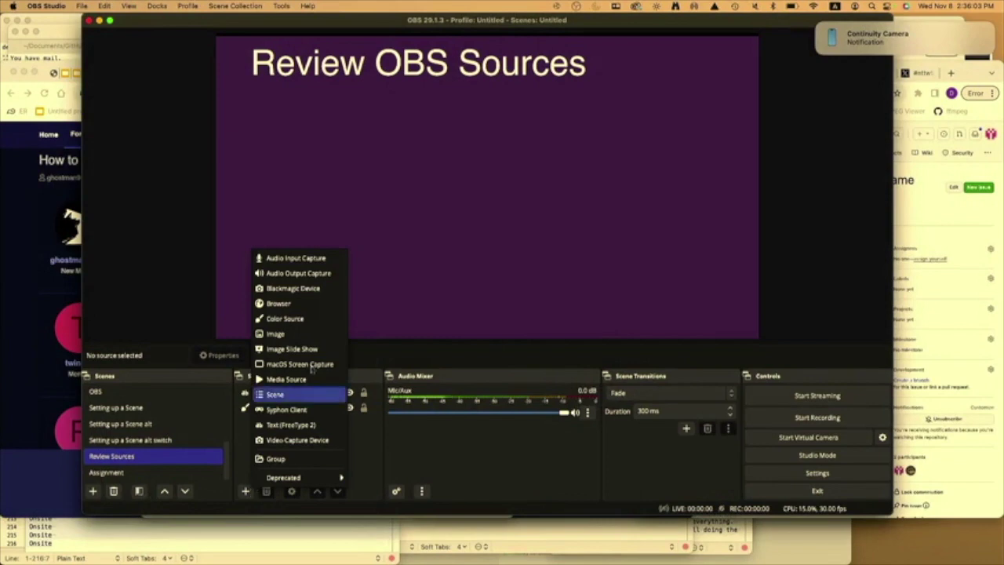
{"action": "left_click", "coordinate": [325, 259]}
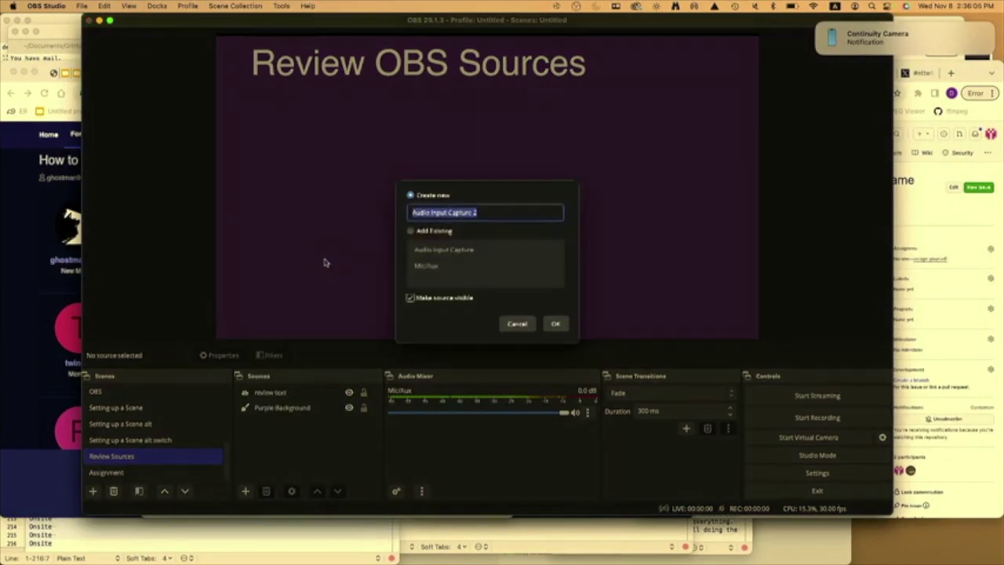
{"action": "left_click", "coordinate": [441, 235]}
{"action": "left_click", "coordinate": [438, 270]}
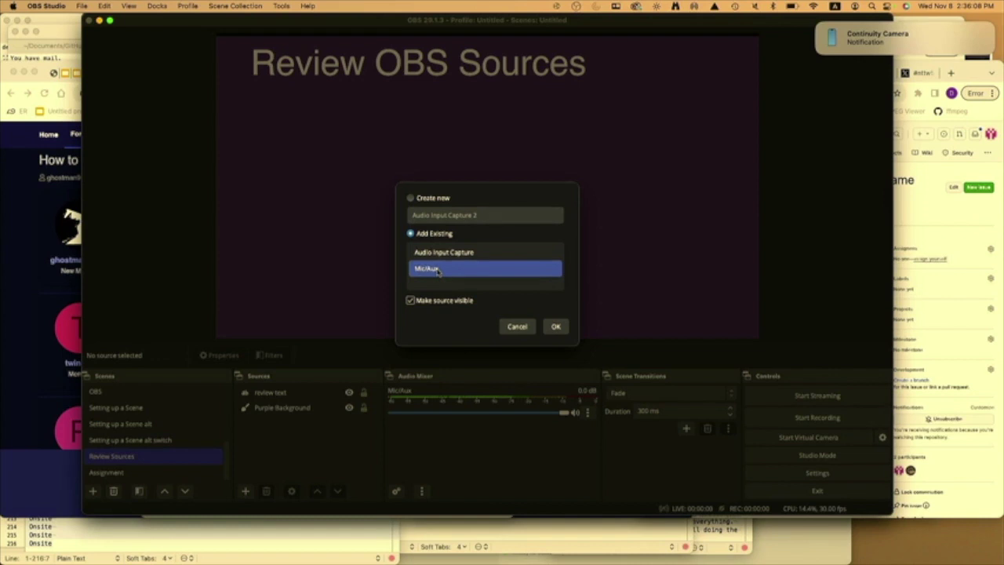
{"action": "left_click", "coordinate": [515, 325]}
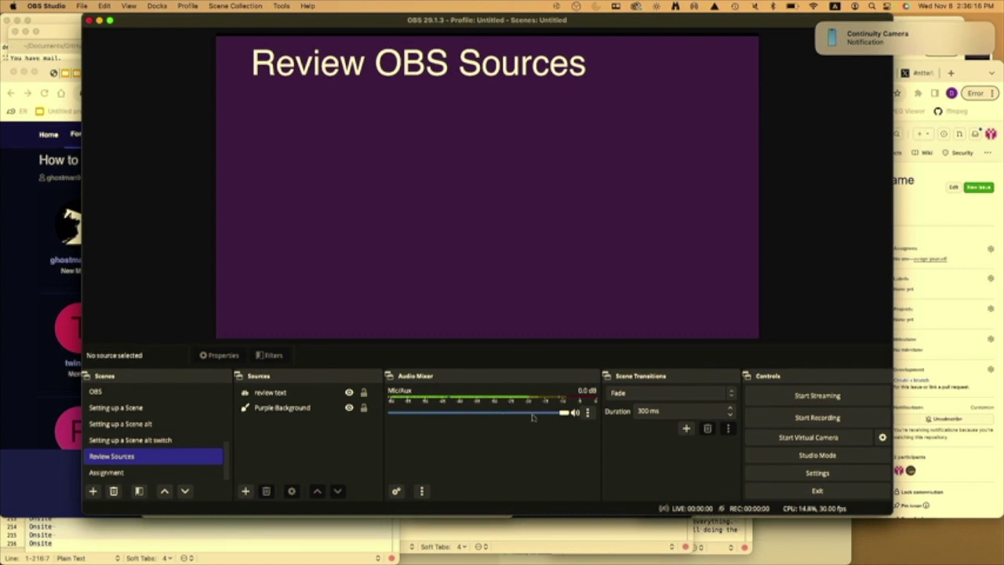
{"action": "left_click_drag", "start_coordinate": [563, 412], "coordinate": [588, 418]}
Step: Start an Audio Input Capture source, then cancel it
{"action": "left_click", "coordinate": [245, 490]}
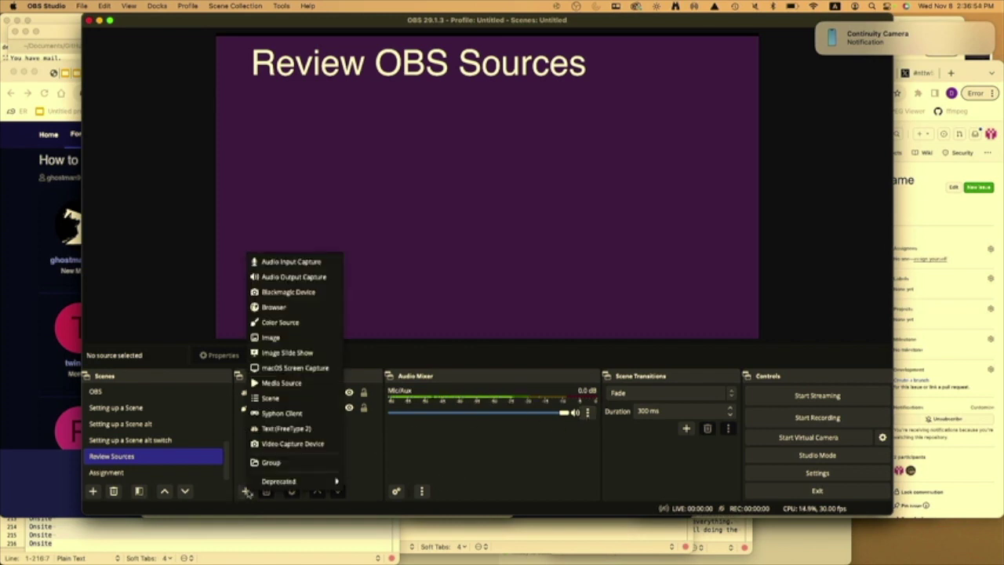
{"action": "left_click", "coordinate": [291, 262]}
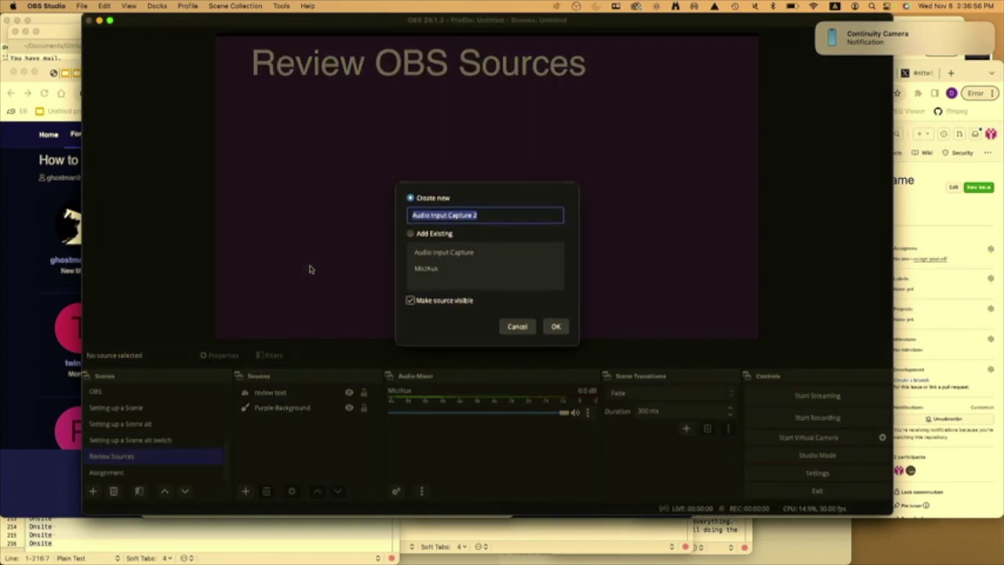
{"action": "left_click", "coordinate": [517, 323]}
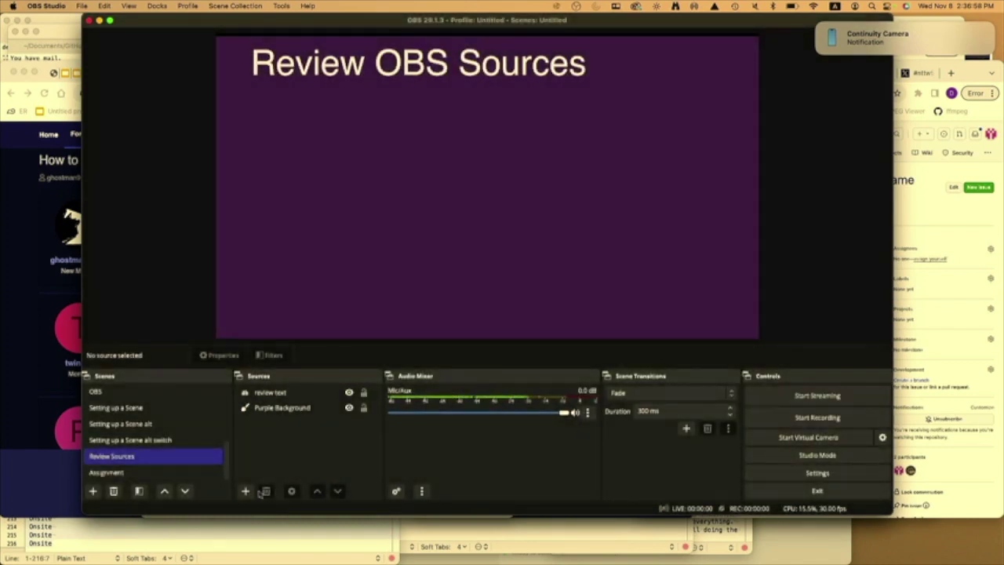
Step: Create a Blackmagic Device source, check its empty device list, and close properties unchanged
{"action": "left_click", "coordinate": [245, 490]}
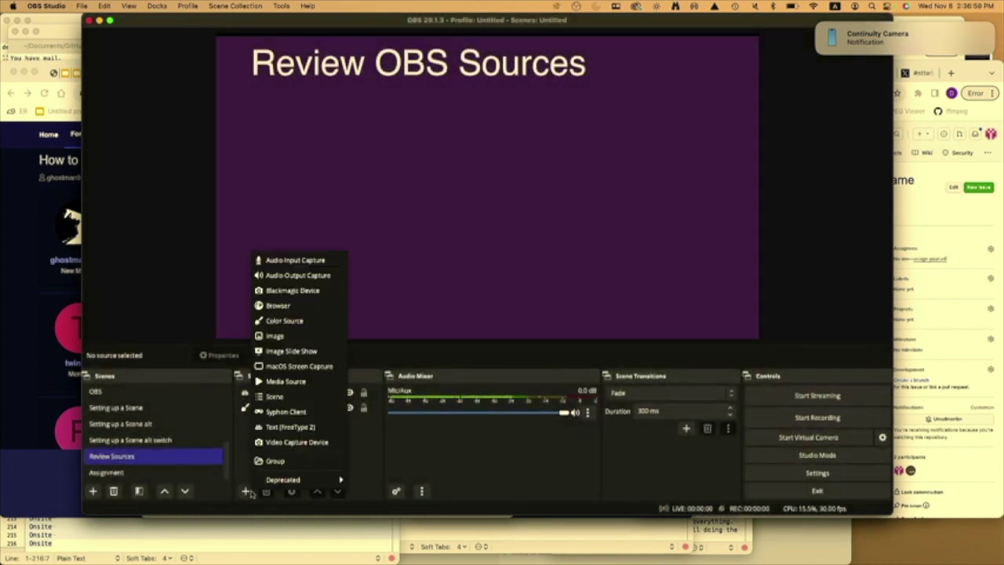
{"action": "left_click", "coordinate": [322, 292]}
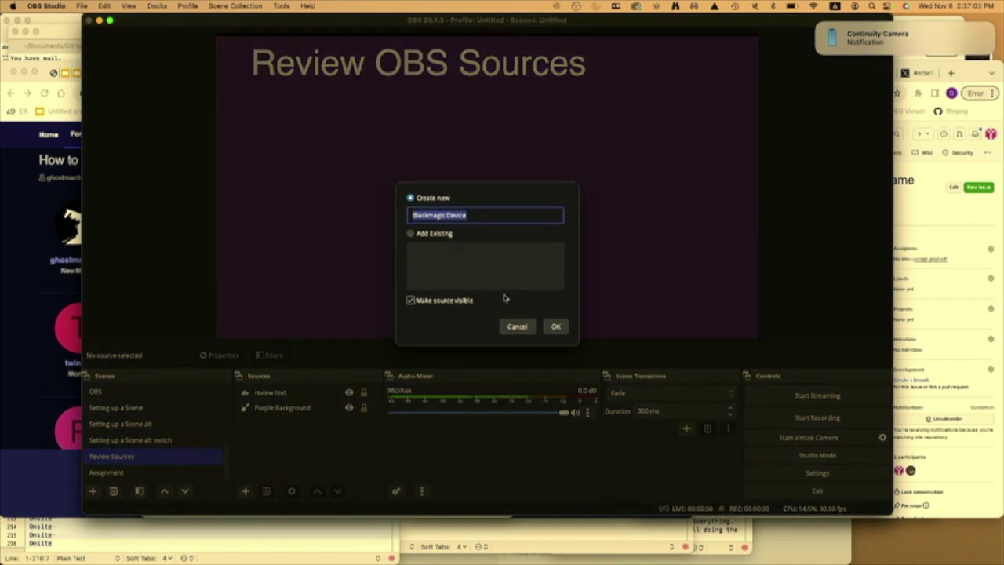
{"action": "left_click", "coordinate": [555, 326]}
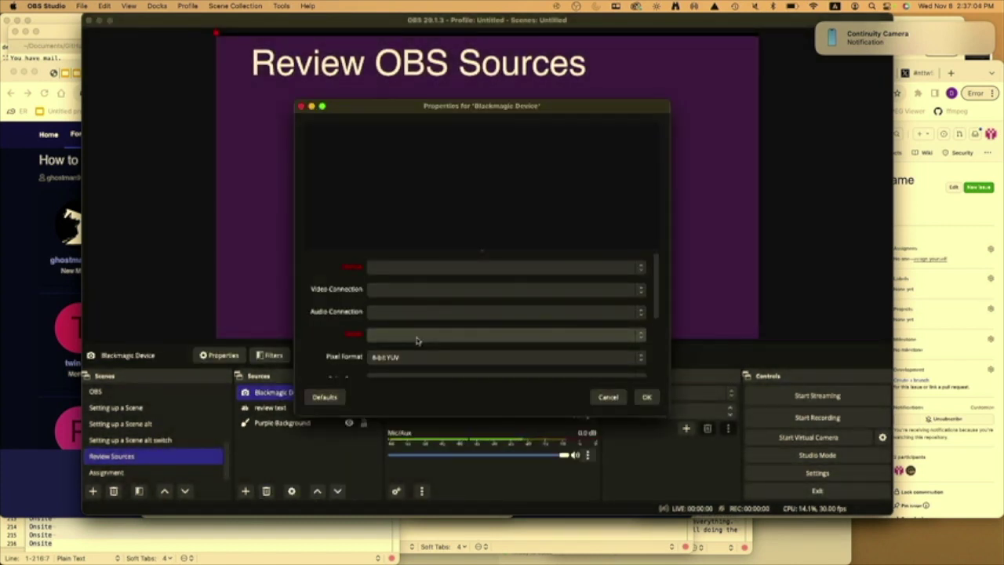
{"action": "left_click", "coordinate": [571, 276]}
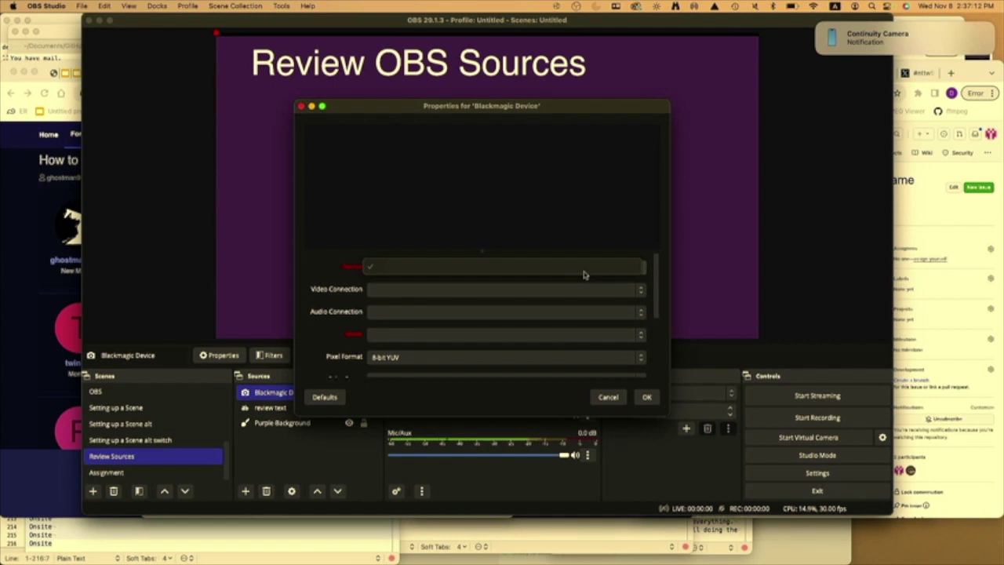
{"action": "left_click", "coordinate": [612, 293]}
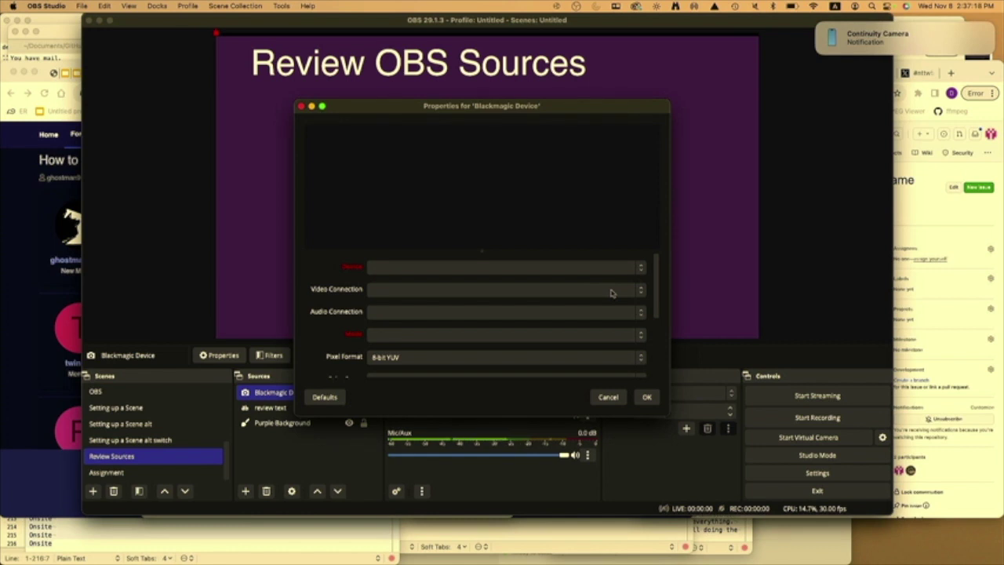
{"action": "left_click_drag", "start_coordinate": [659, 306], "coordinate": [657, 378]}
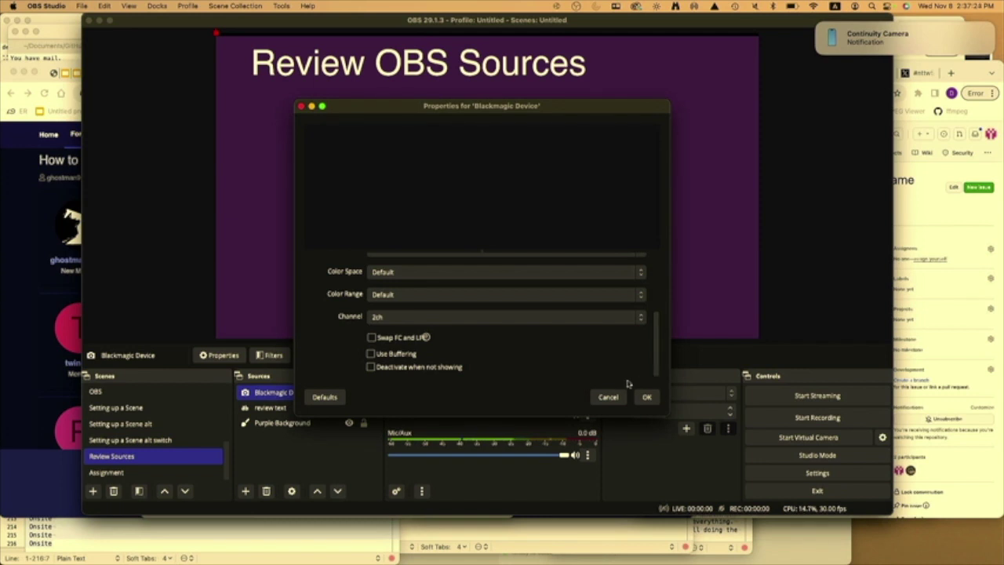
{"action": "left_click", "coordinate": [608, 397]}
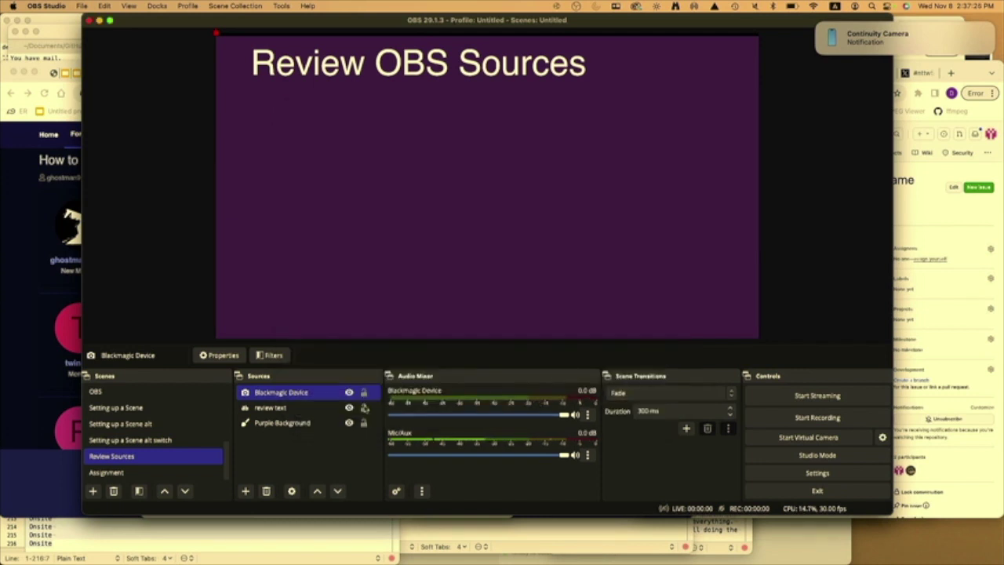
{"action": "left_click", "coordinate": [245, 491]}
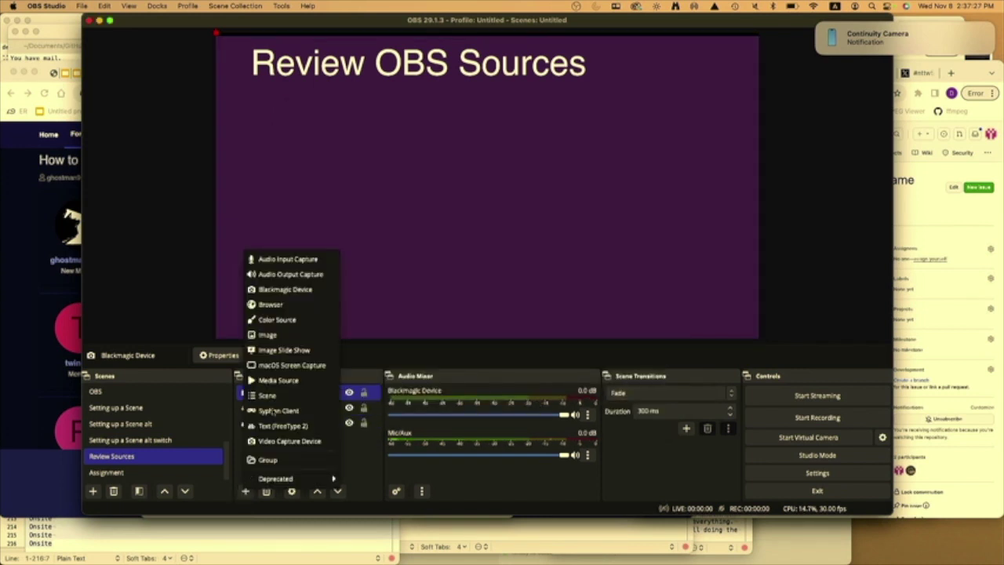
Step: Add a Browser source with default settings and drag its corner to enlarge it
{"action": "left_click", "coordinate": [307, 312]}
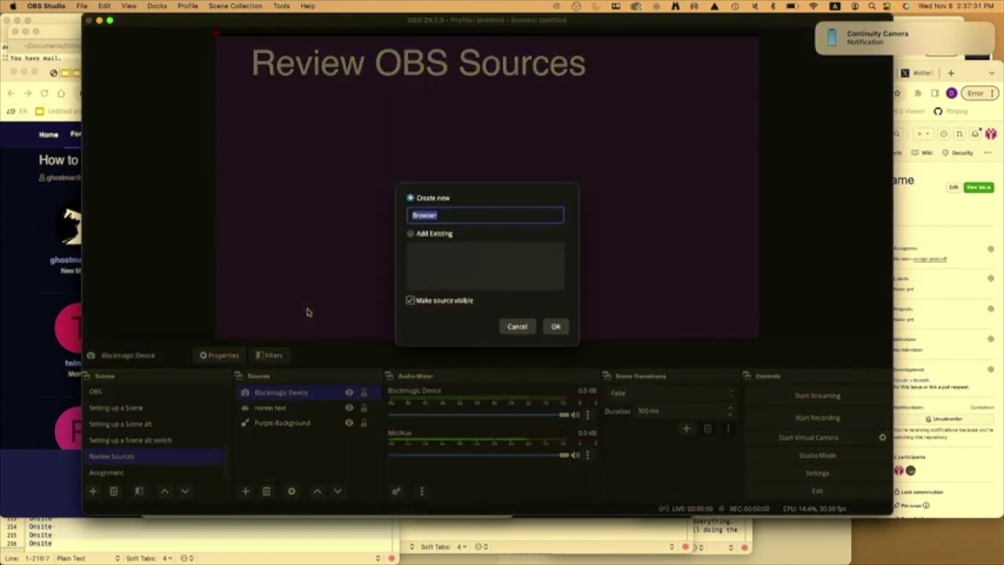
{"action": "left_click", "coordinate": [555, 326]}
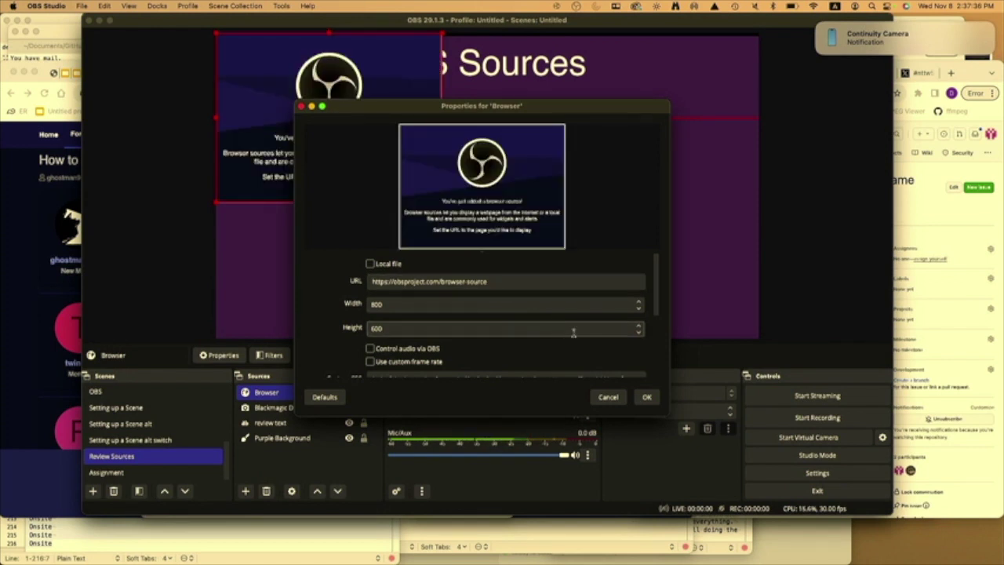
{"action": "scroll", "coordinate": [597, 339], "scroll_direction": "down", "scroll_amount": 2}
{"action": "left_click", "coordinate": [646, 397]}
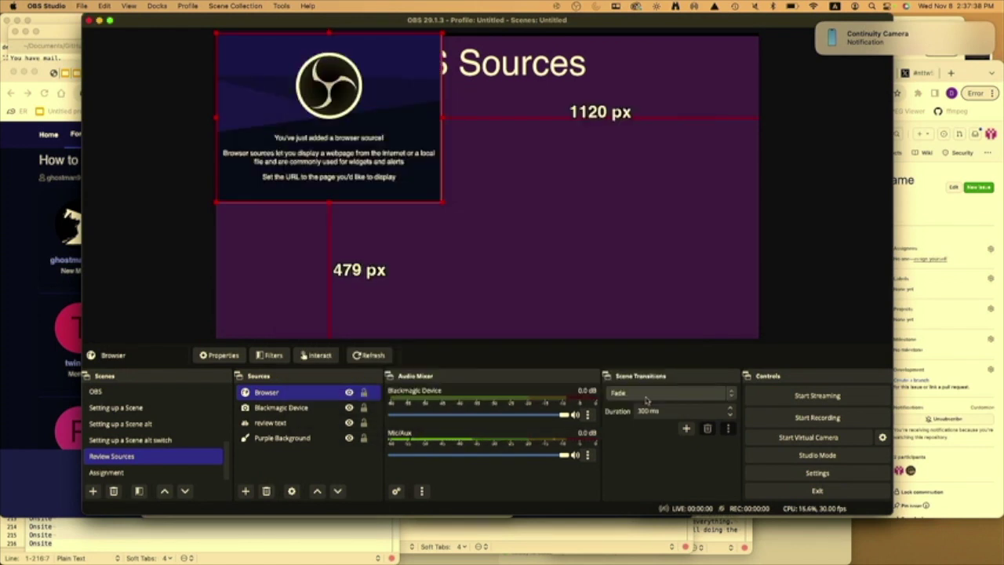
{"action": "left_click_drag", "start_coordinate": [438, 198], "coordinate": [500, 246]}
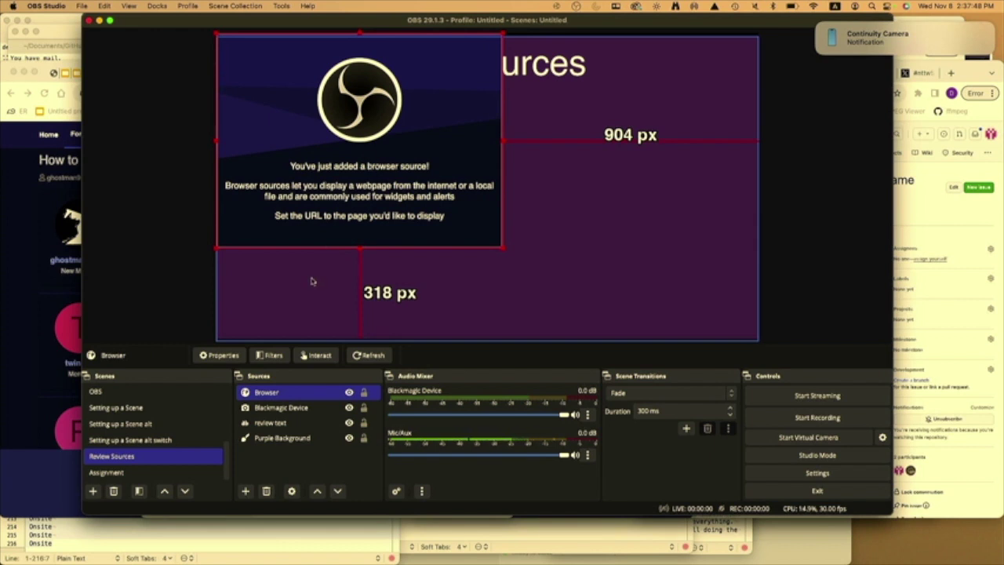
{"action": "left_click", "coordinate": [246, 491]}
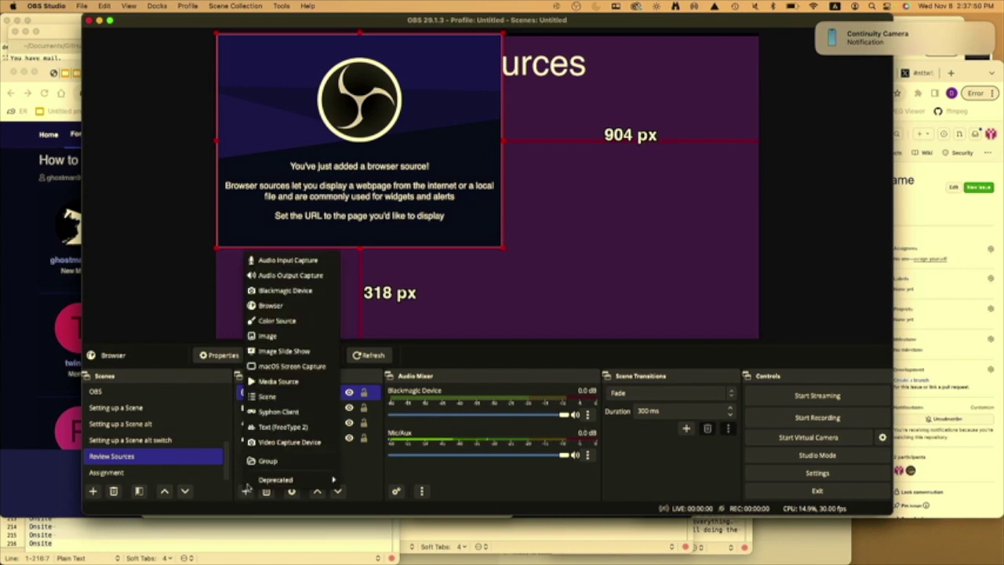
Step: Add a colour source named 'green' set to bright green #22da2e, then hide it
{"action": "left_click", "coordinate": [313, 320]}
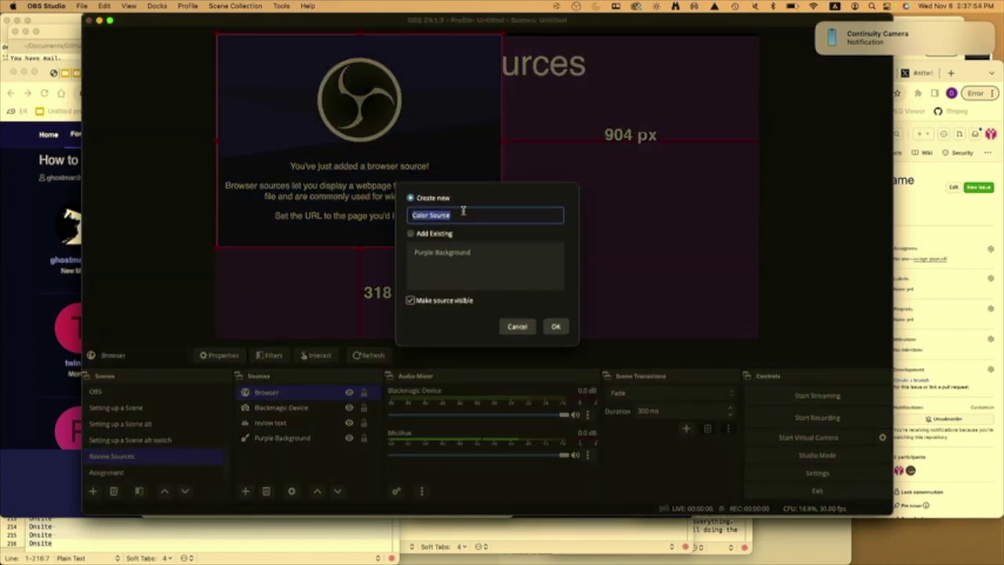
{"action": "type", "text": "c"}
{"action": "type", "text": "reen"}
{"action": "left_click", "coordinate": [555, 326]}
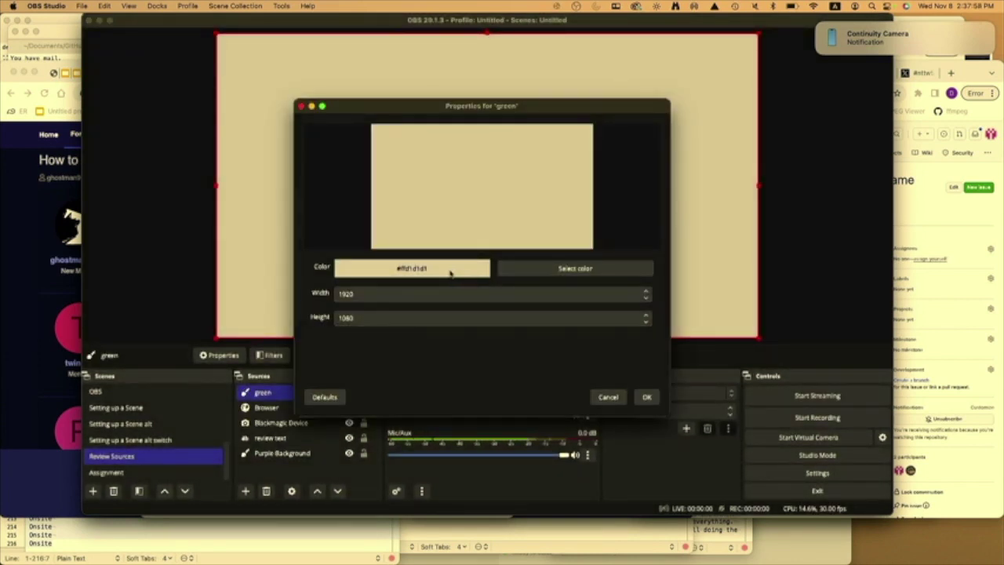
{"action": "left_click", "coordinate": [500, 270]}
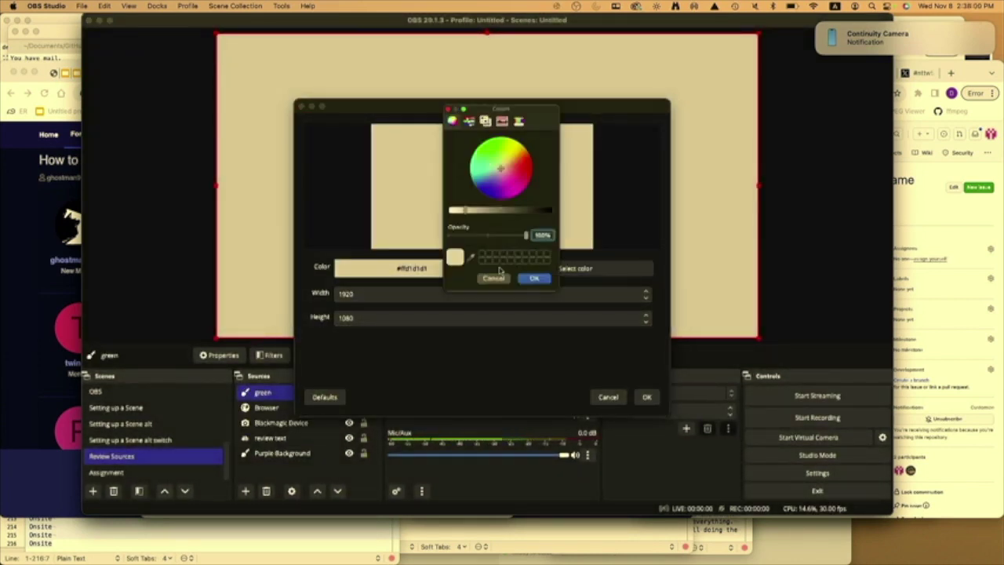
{"action": "left_click", "coordinate": [488, 149]}
{"action": "left_click", "coordinate": [534, 278]}
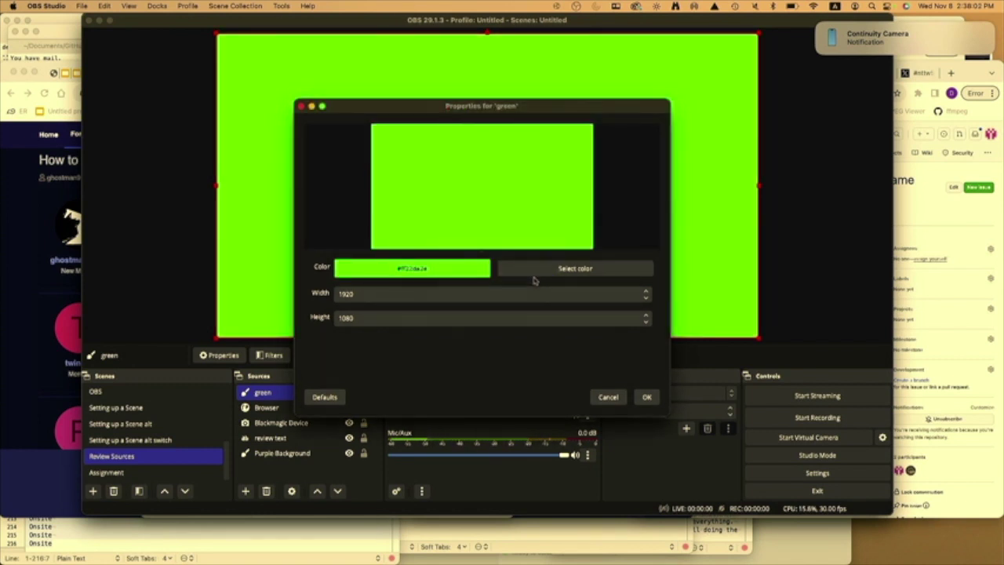
{"action": "left_click", "coordinate": [646, 396]}
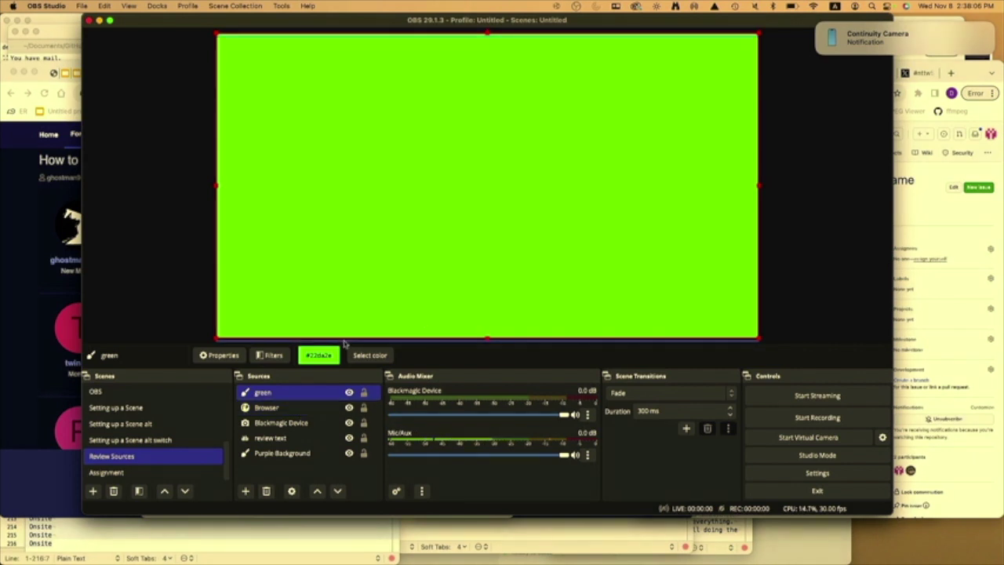
{"action": "left_click", "coordinate": [349, 392]}
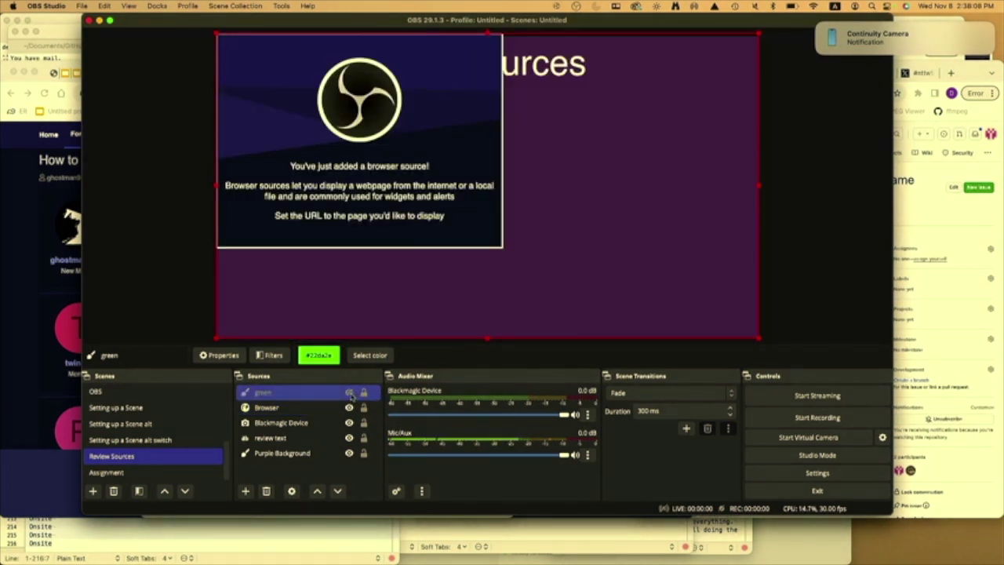
{"action": "right_click", "coordinate": [270, 474]}
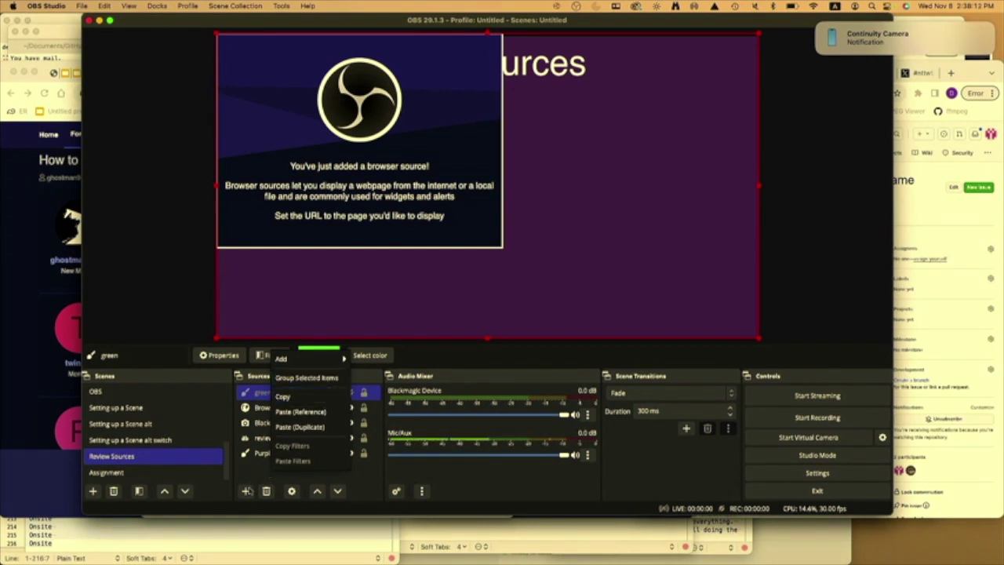
Step: Start a Media Source and cancel it, then switch to the Assignment scene and Finder
{"action": "left_click", "coordinate": [248, 490]}
{"action": "left_click", "coordinate": [246, 491]}
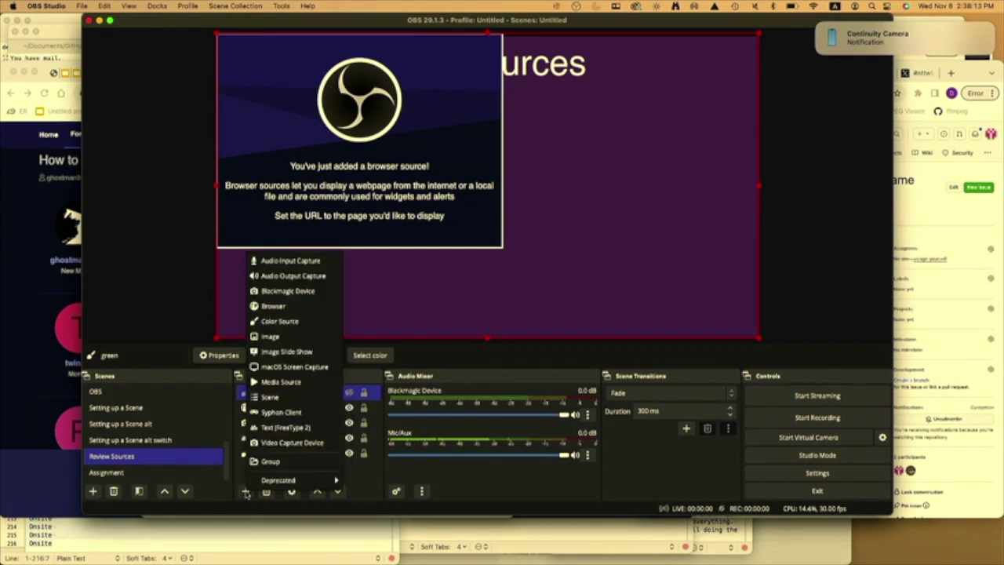
{"action": "left_click", "coordinate": [298, 382]}
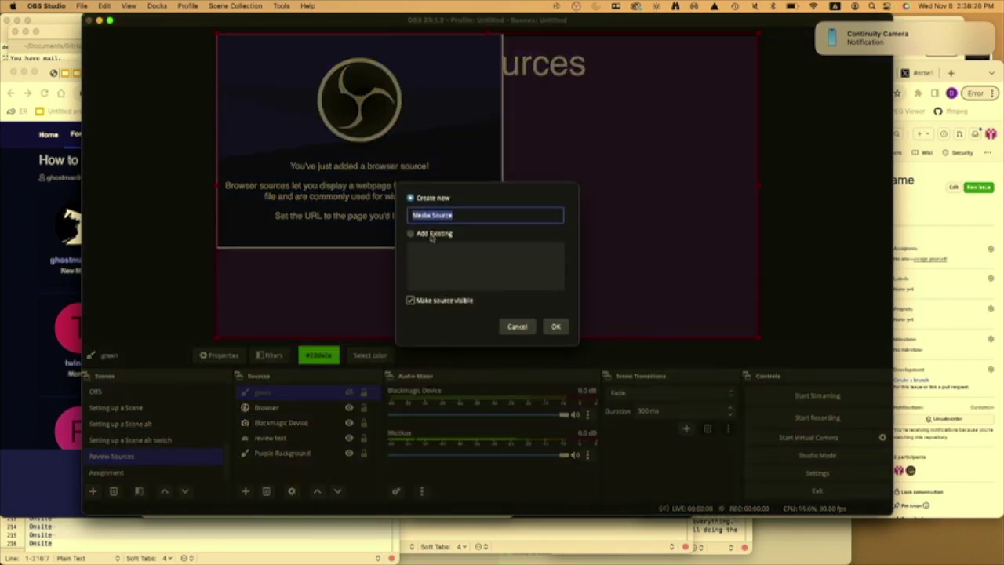
{"action": "left_click", "coordinate": [526, 331]}
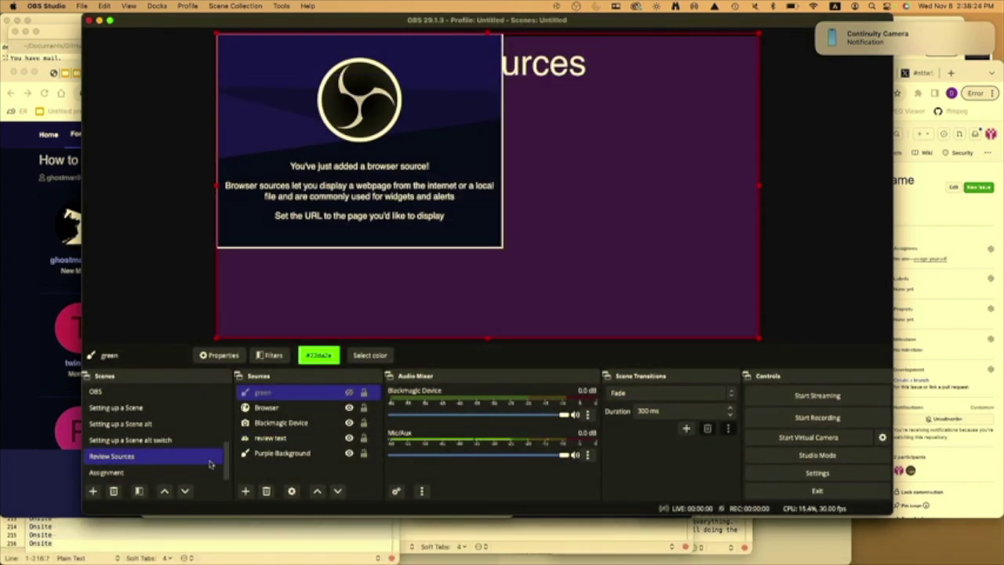
{"action": "left_click", "coordinate": [135, 471]}
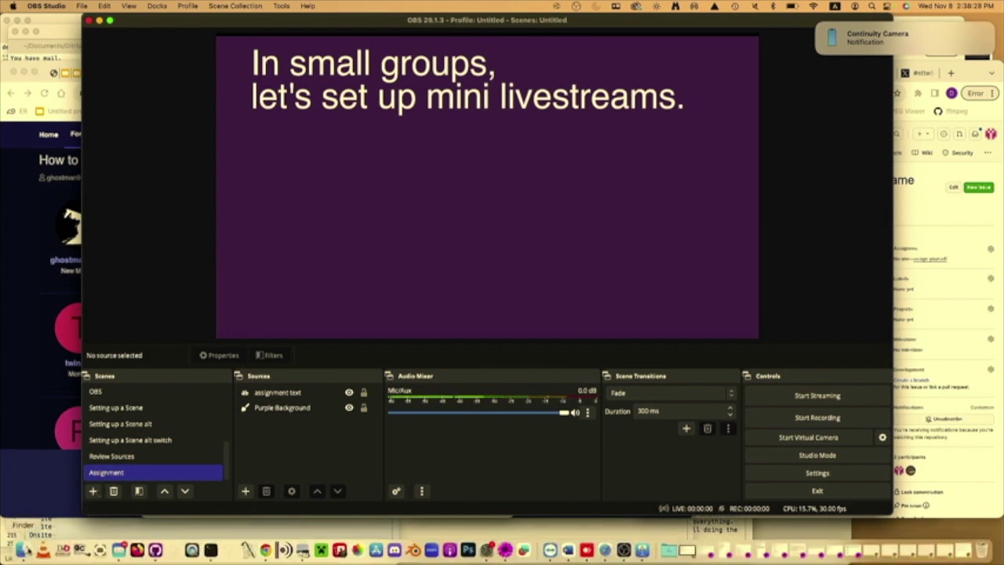
{"action": "left_click", "coordinate": [31, 549]}
Step: Drag hamburger.mkv from the livestream_presentation folder into the OBS Assignment scene
{"action": "key", "text": "space"}
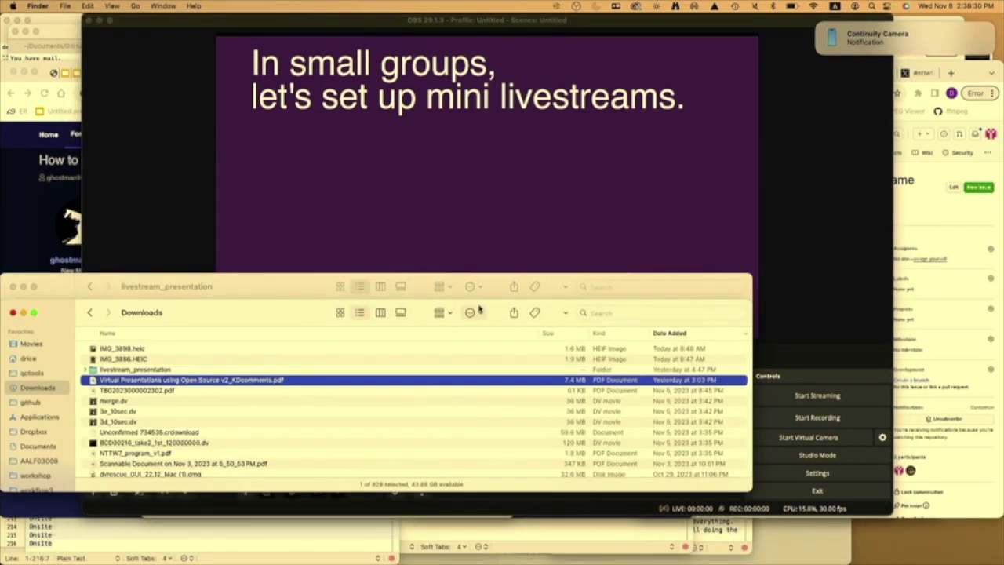
{"action": "key", "text": "super+grave"}
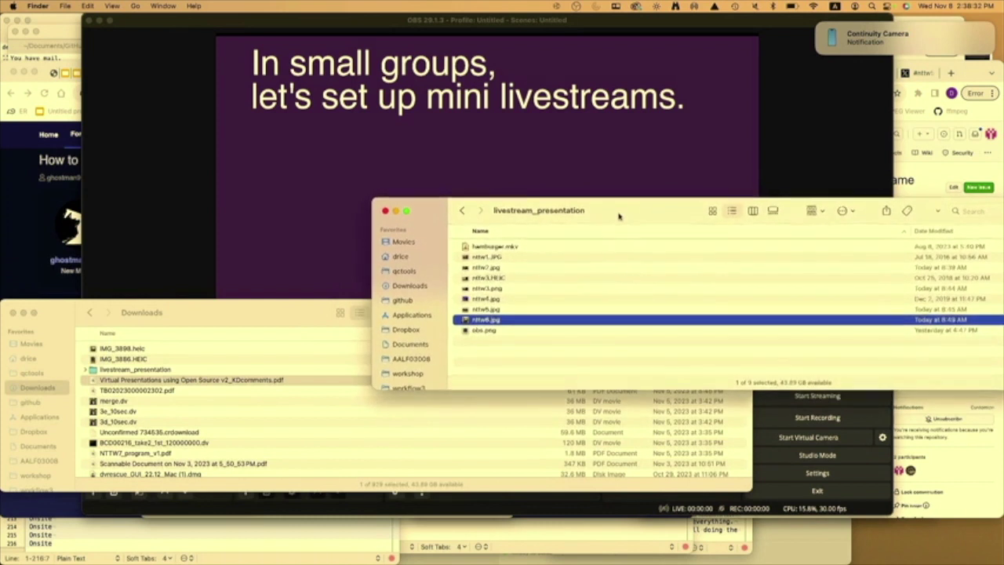
{"action": "left_click", "coordinate": [13, 313]}
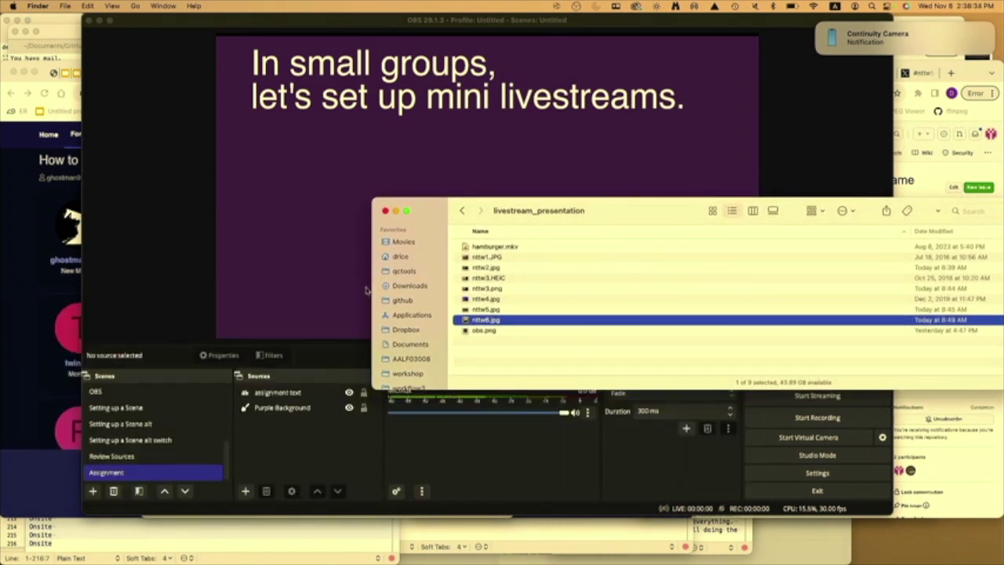
{"action": "left_click", "coordinate": [521, 247]}
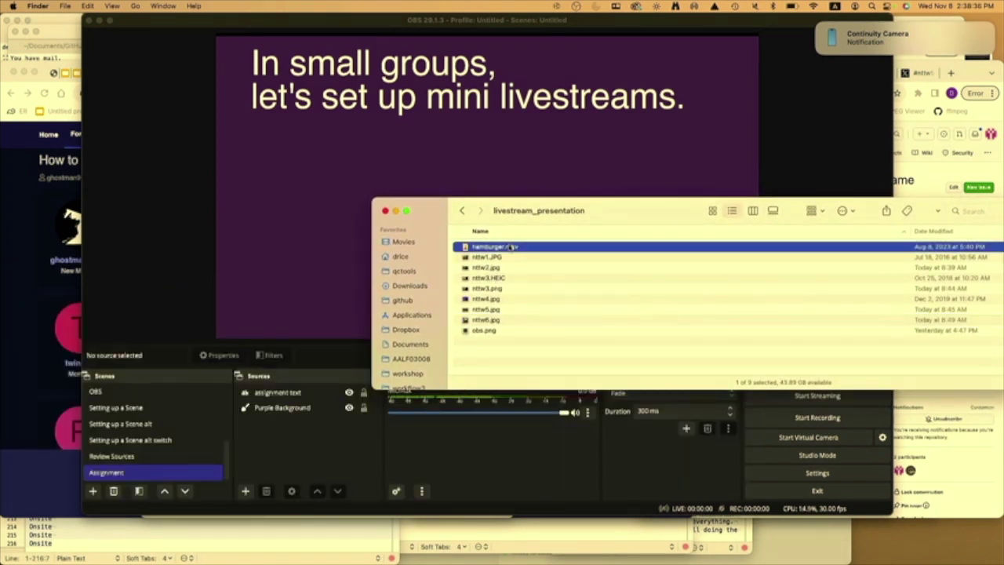
{"action": "key", "text": "space"}
{"action": "key", "text": "space"}
{"action": "left_click_drag", "start_coordinate": [495, 248], "coordinate": [305, 444]}
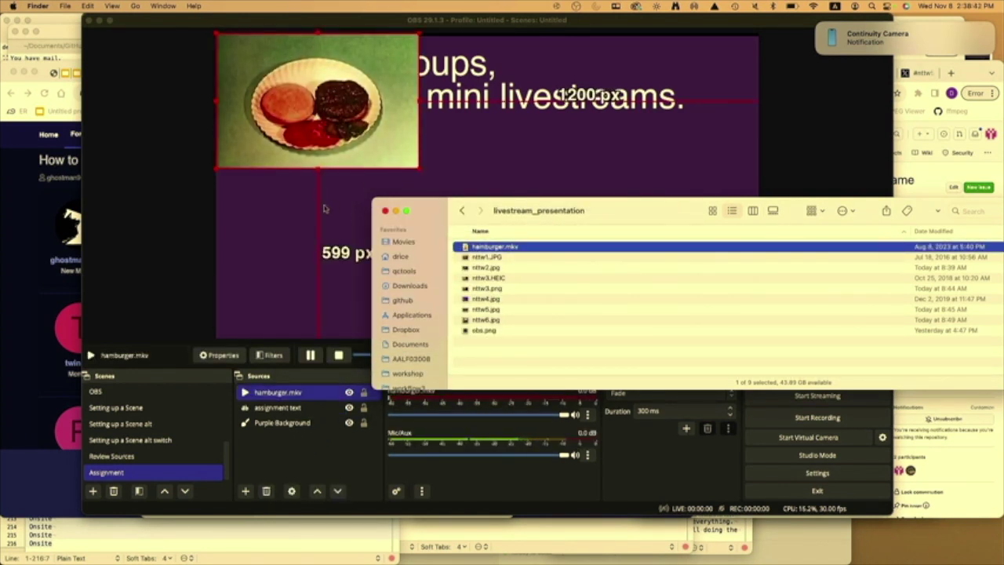
Step: Enlarge the hamburger video and move it to the canvas's lower right
{"action": "left_click", "coordinate": [271, 210]}
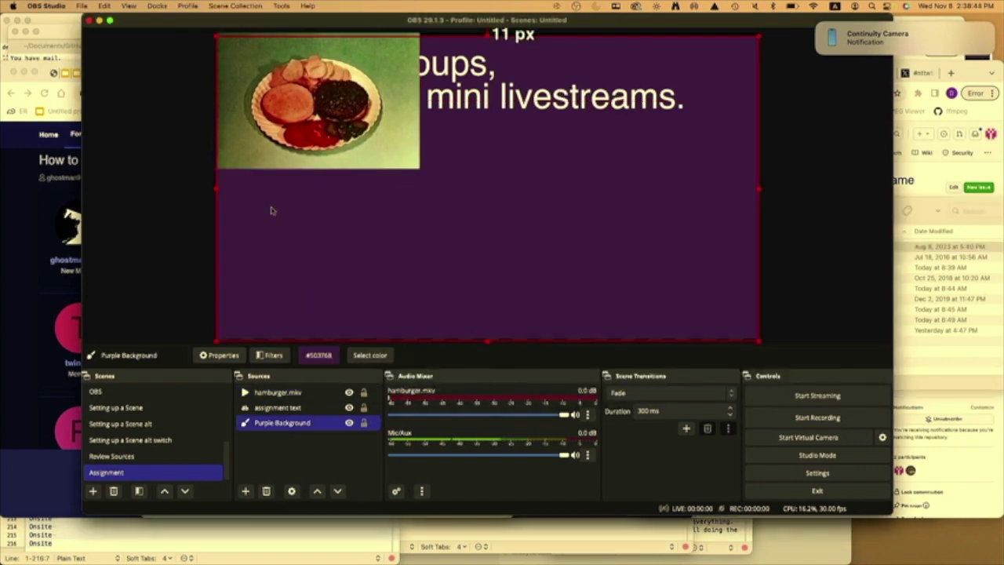
{"action": "left_click", "coordinate": [132, 454]}
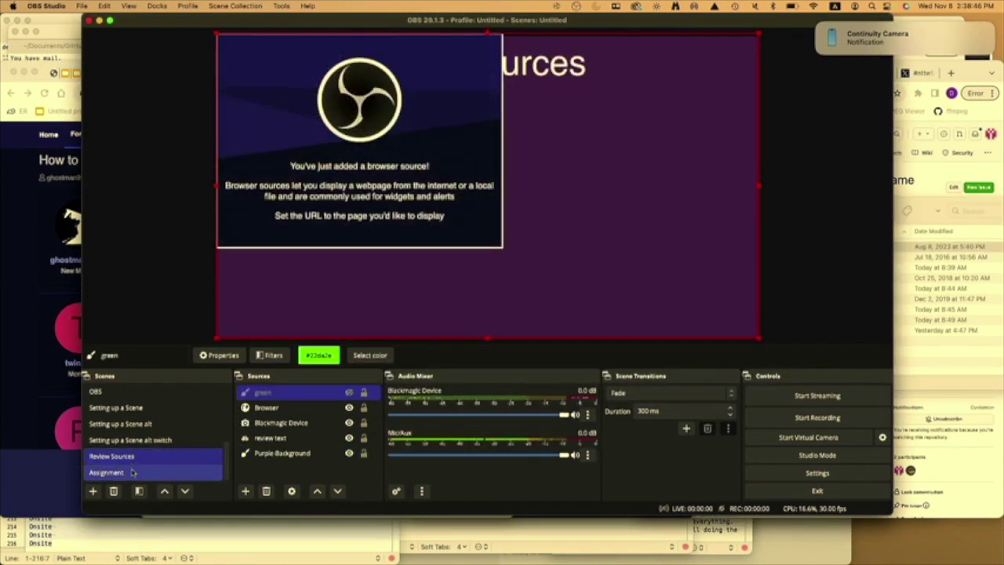
{"action": "left_click", "coordinate": [133, 473]}
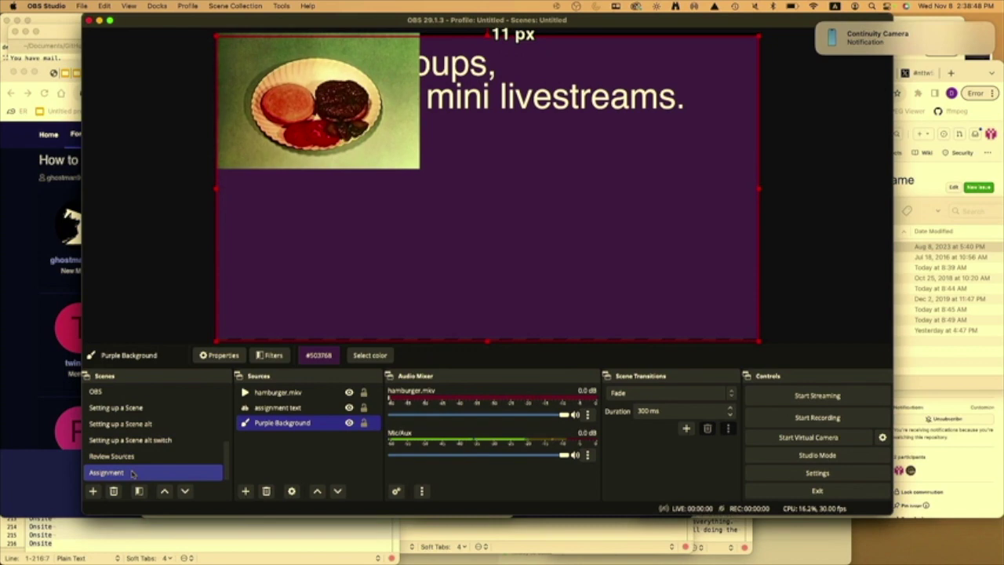
{"action": "left_click", "coordinate": [420, 158]}
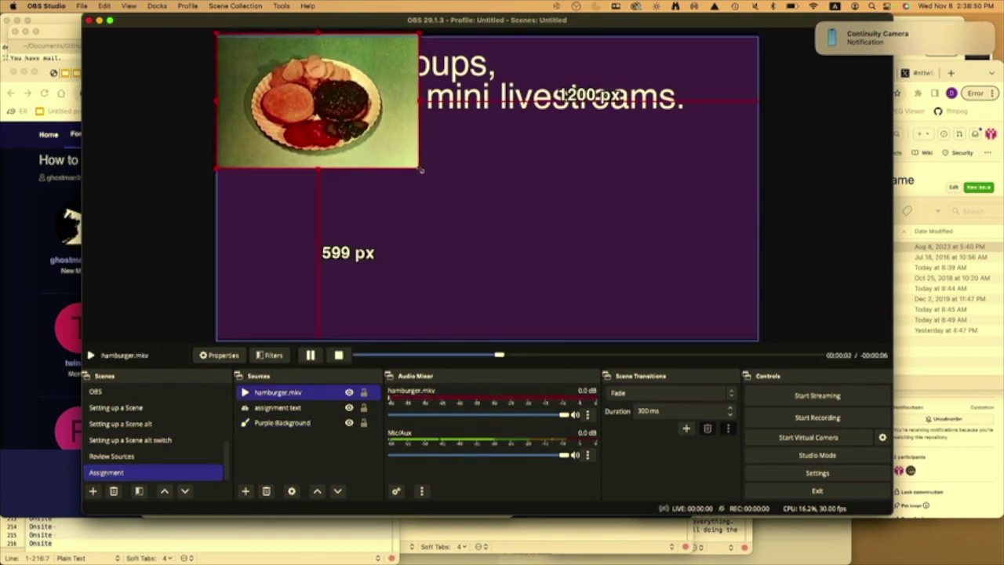
{"action": "left_click_drag", "start_coordinate": [422, 158], "coordinate": [546, 255]}
{"action": "left_click_drag", "start_coordinate": [468, 155], "coordinate": [672, 232]}
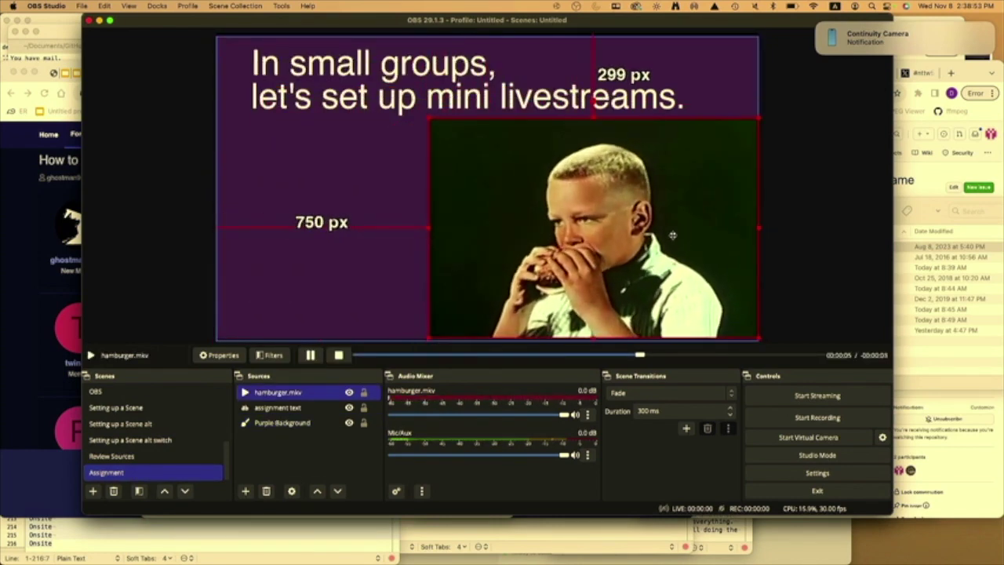
{"action": "left_click", "coordinate": [245, 491]}
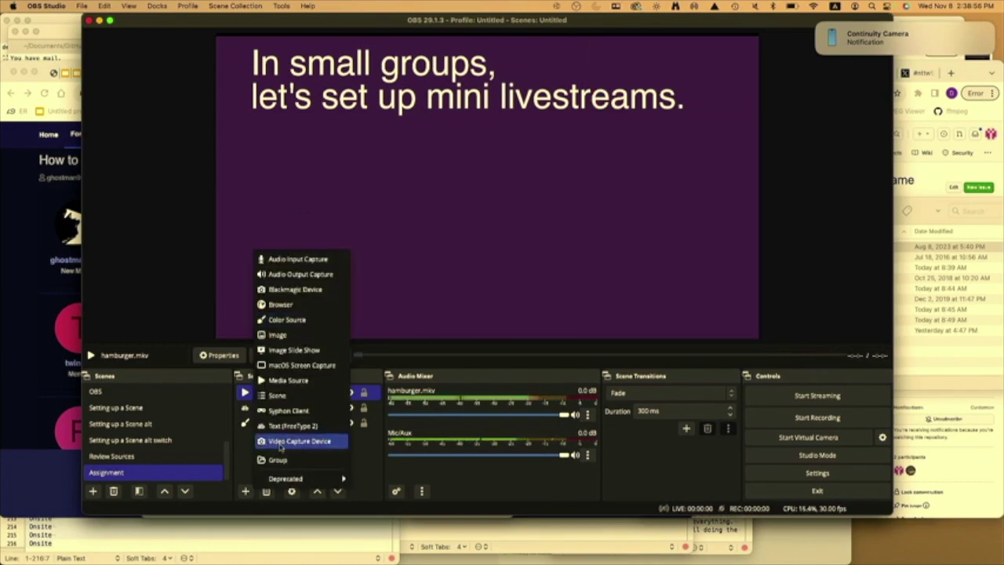
Step: Add the existing laptop camera source, then shrink it to a small inset at the lower left
{"action": "left_click", "coordinate": [280, 442]}
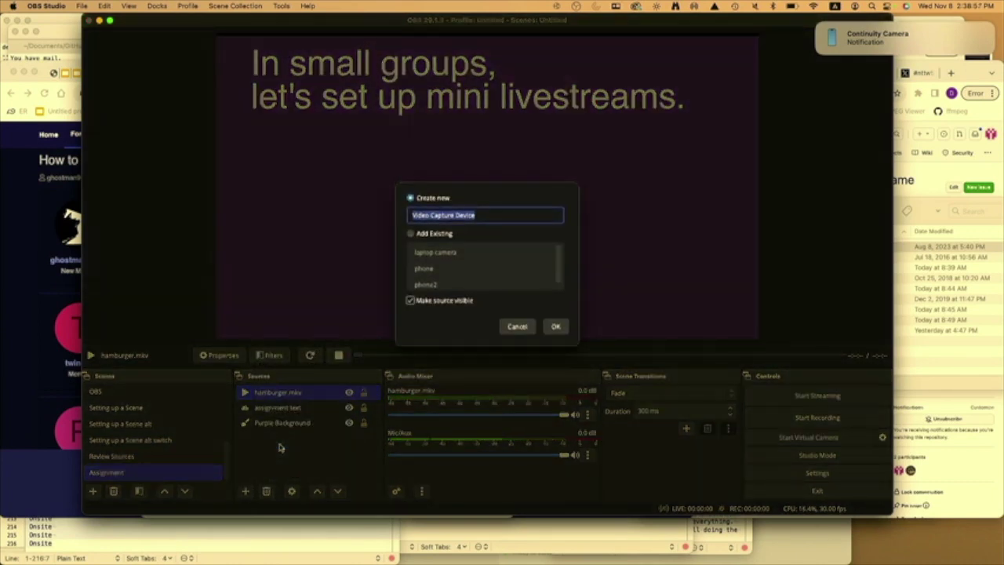
{"action": "left_click", "coordinate": [431, 235]}
{"action": "left_click", "coordinate": [440, 253]}
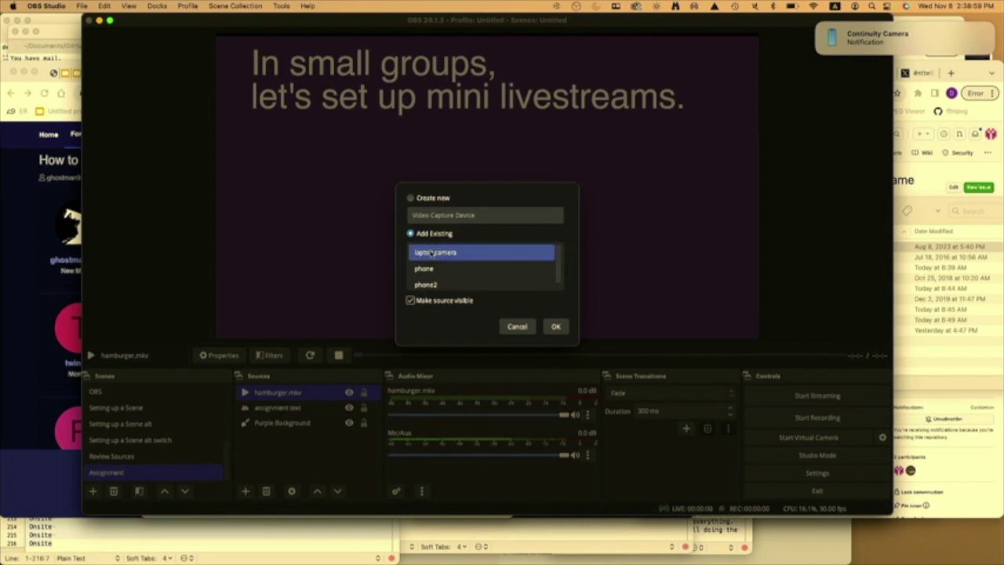
{"action": "left_click", "coordinate": [554, 327]}
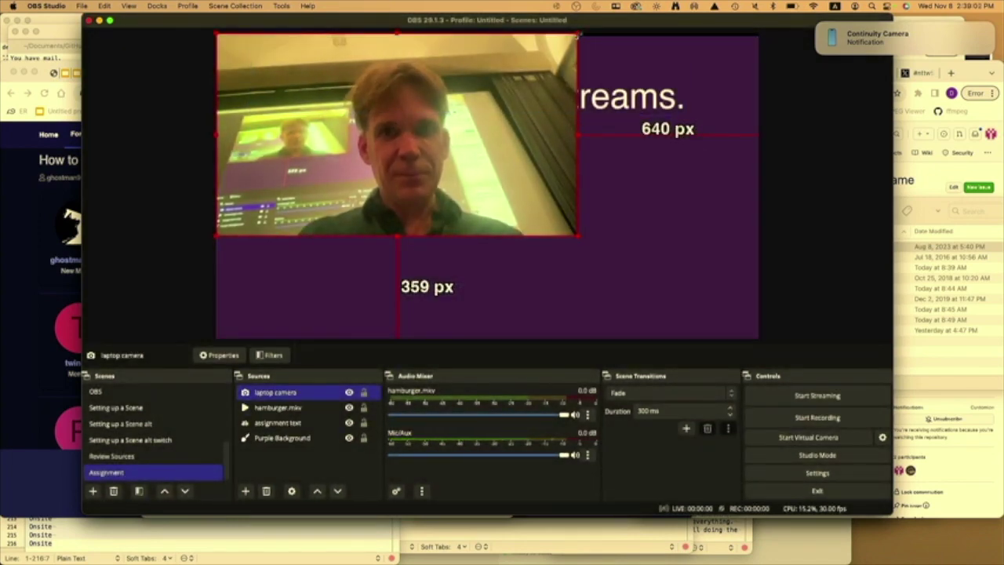
{"action": "left_click_drag", "start_coordinate": [577, 35], "coordinate": [413, 125]}
{"action": "left_click_drag", "start_coordinate": [388, 158], "coordinate": [406, 224]}
{"action": "left_click", "coordinate": [283, 407]}
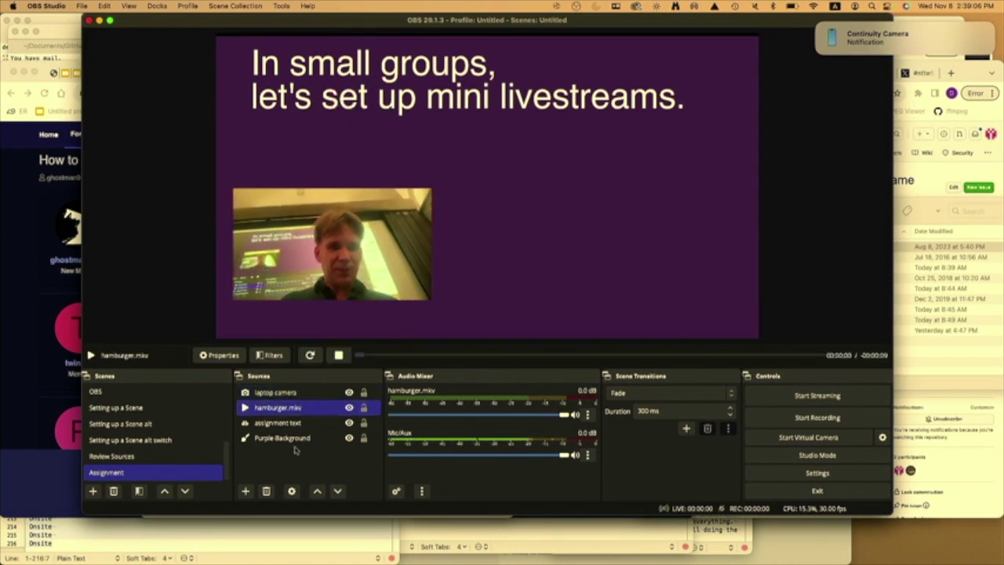
Step: Reapply the hamburger video's properties to restart it, then begin adding a macOS Screen Capture source
{"action": "left_click", "coordinate": [291, 491]}
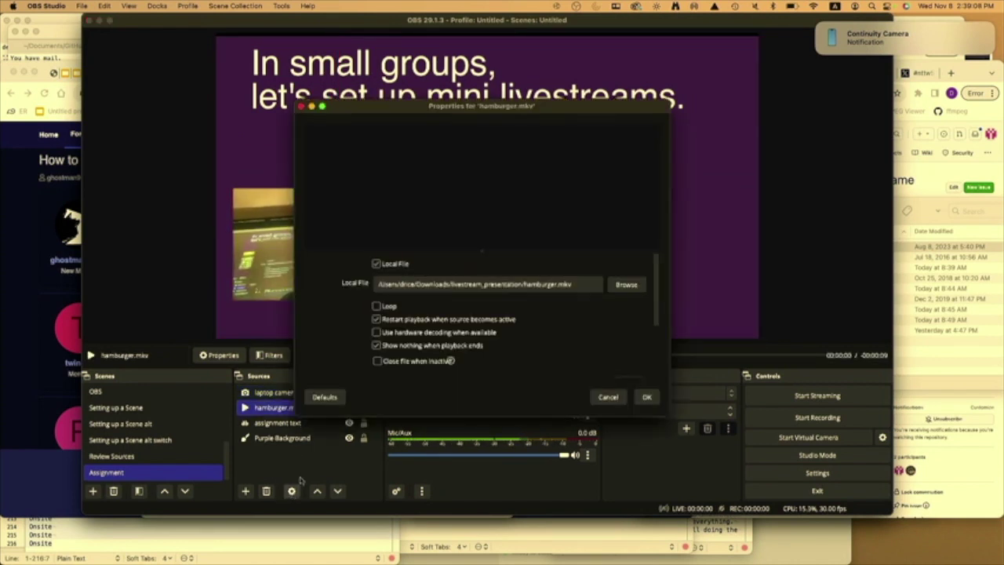
{"action": "left_click", "coordinate": [648, 397]}
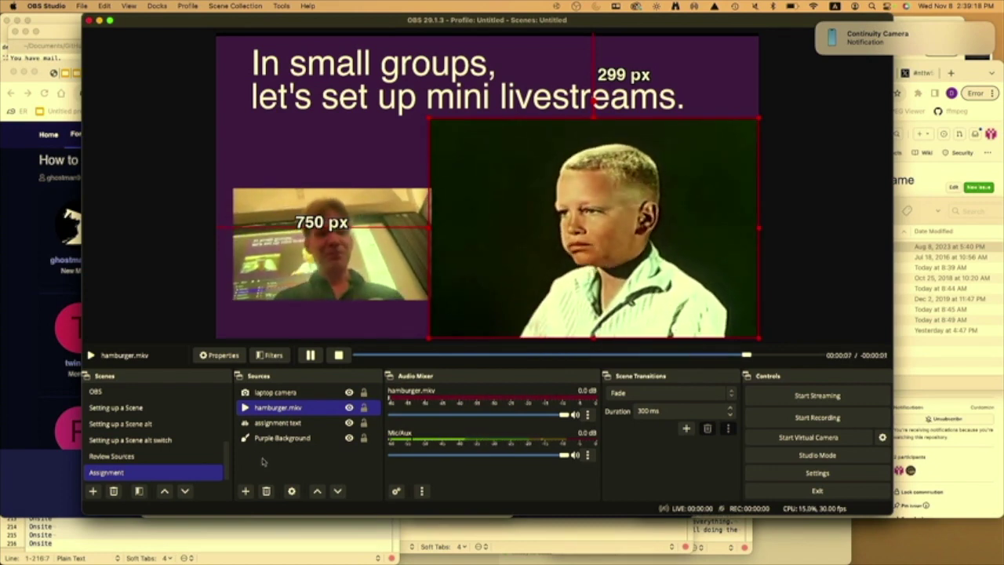
{"action": "left_click", "coordinate": [245, 491]}
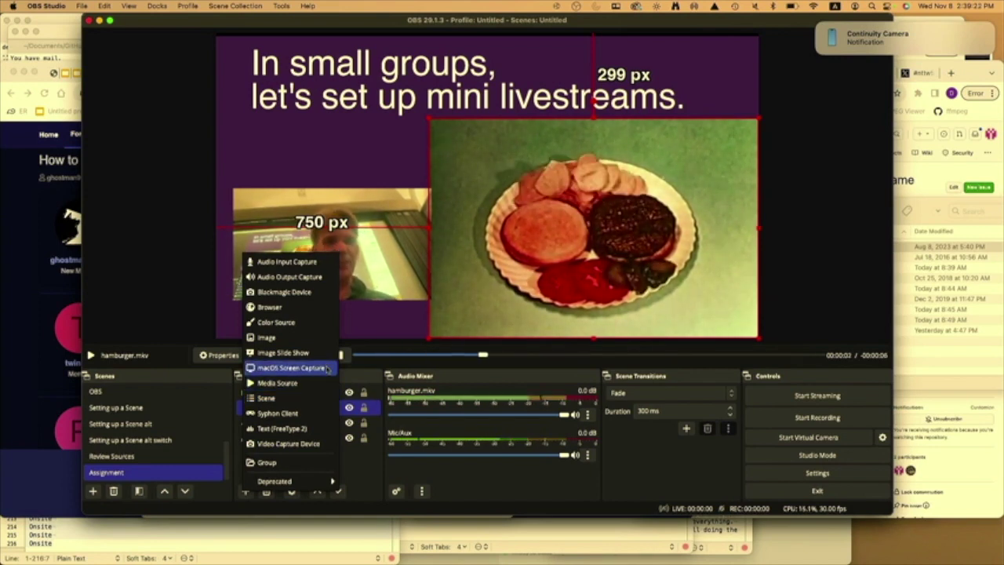
{"action": "left_click", "coordinate": [327, 367]}
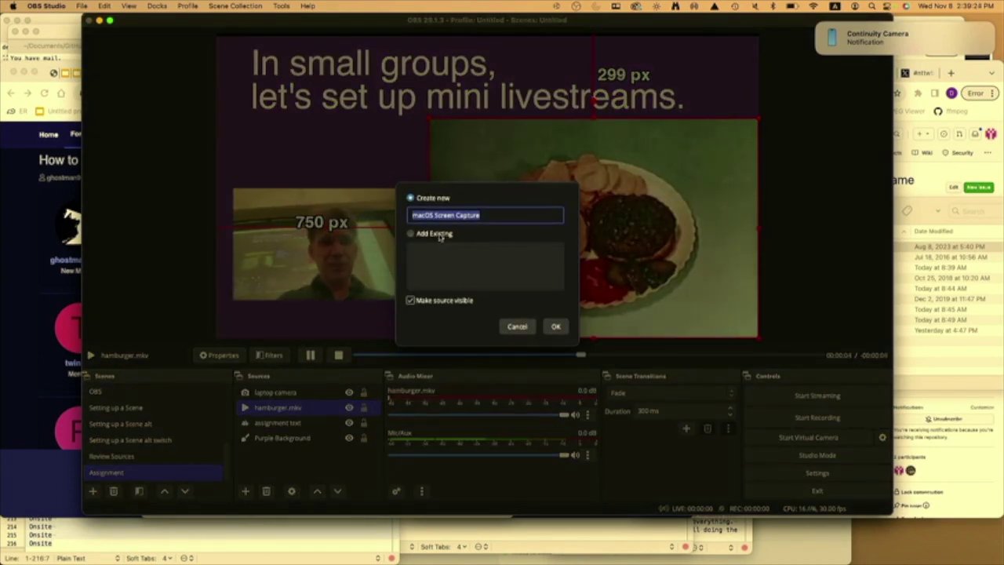
Step: Create the screen capture with the Window Capture method, then shrink it and move it lower
{"action": "left_click", "coordinate": [556, 326]}
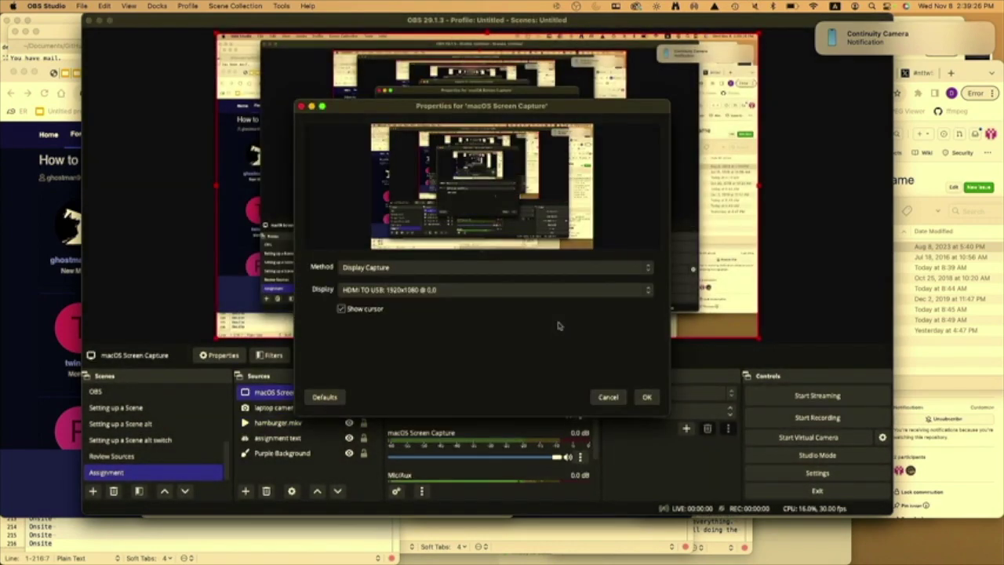
{"action": "left_click", "coordinate": [431, 268]}
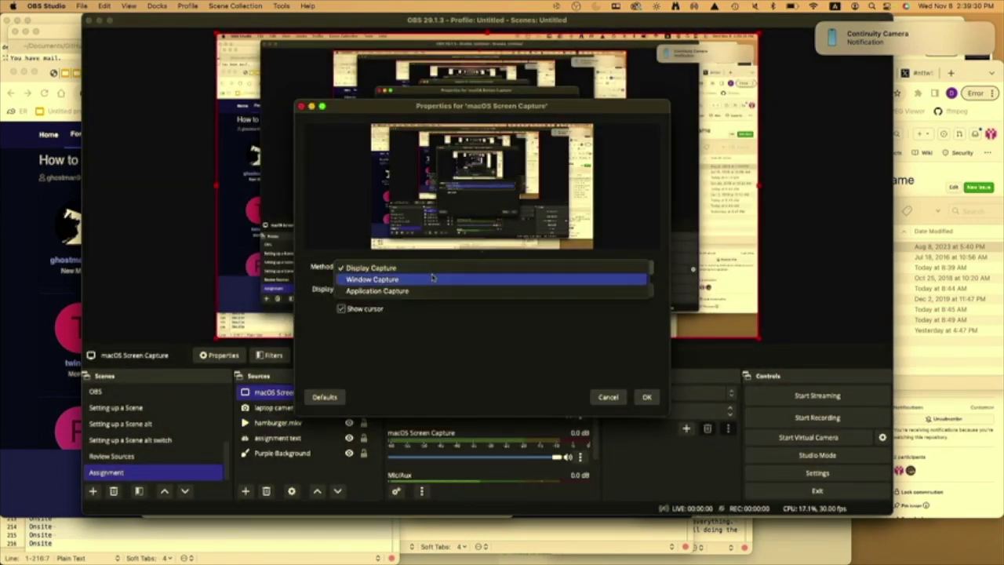
{"action": "left_click", "coordinate": [434, 280]}
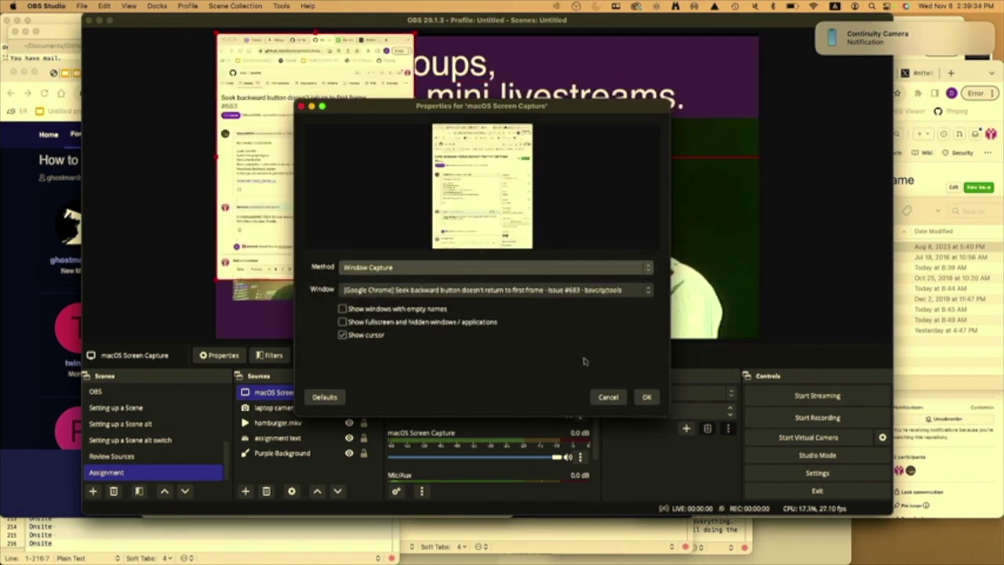
{"action": "left_click", "coordinate": [645, 396]}
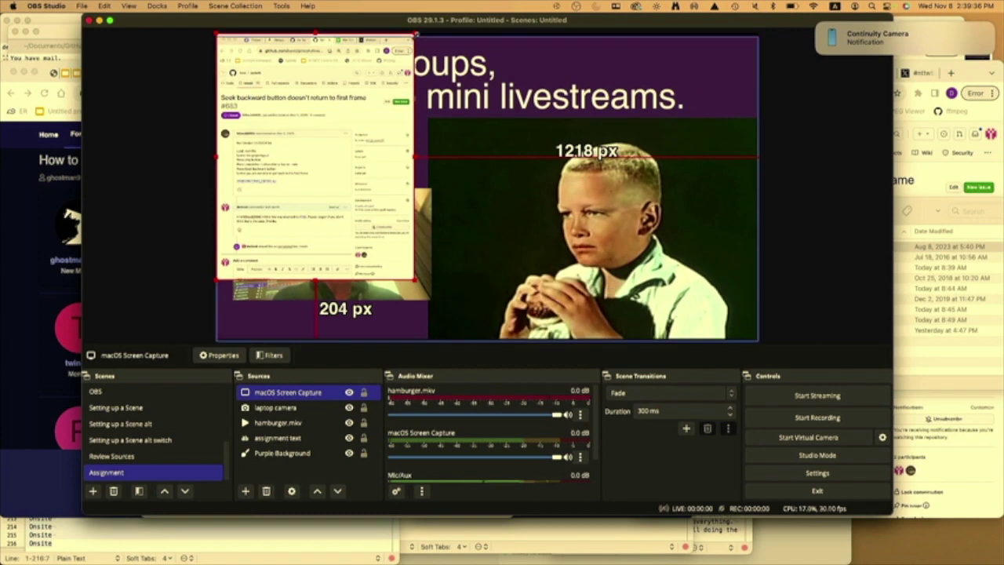
{"action": "left_click_drag", "start_coordinate": [376, 80], "coordinate": [352, 108]}
{"action": "left_click_drag", "start_coordinate": [325, 173], "coordinate": [363, 216]}
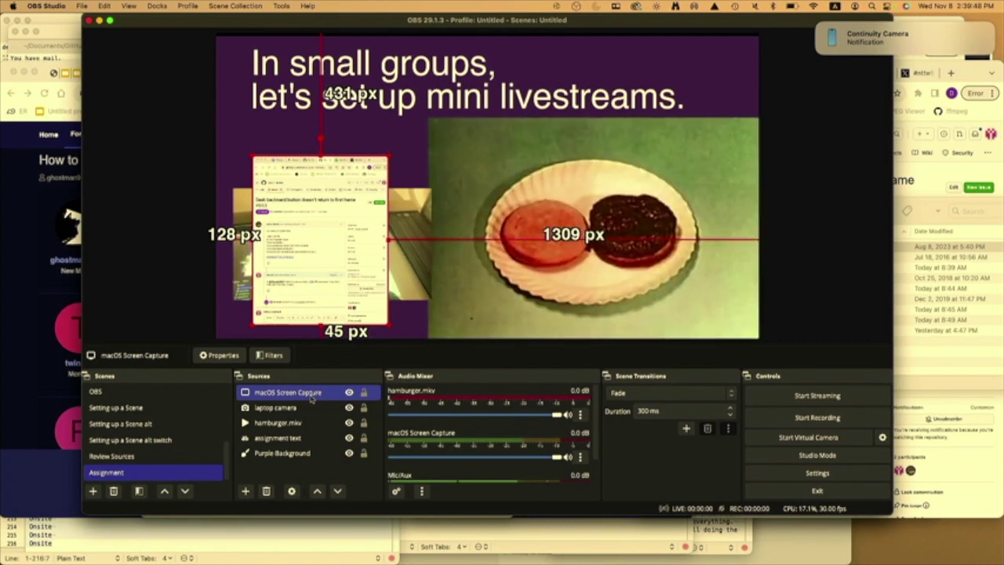
Step: Remove the screen capture source from the Assignment scene
{"action": "right_click", "coordinate": [312, 399]}
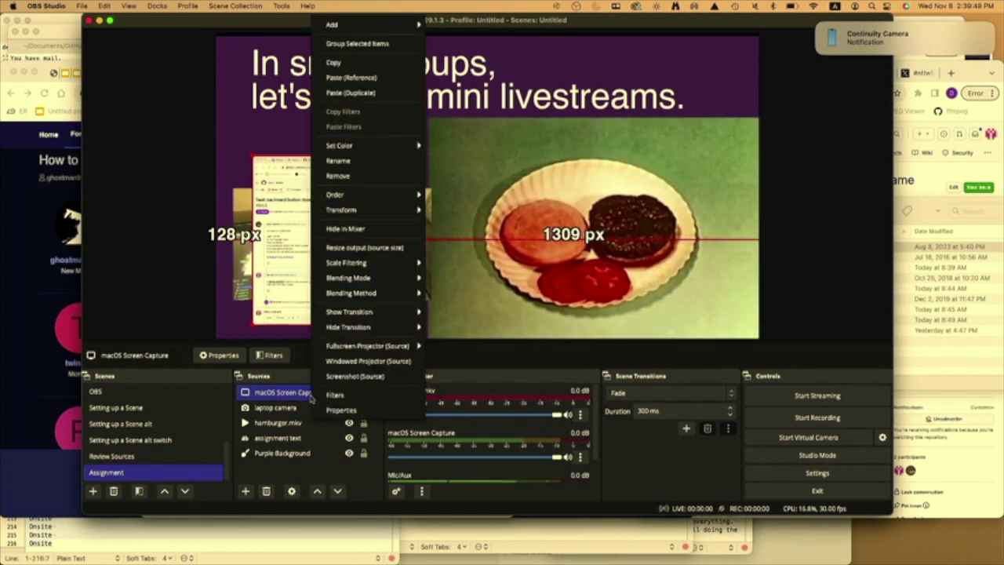
{"action": "left_click", "coordinate": [339, 176]}
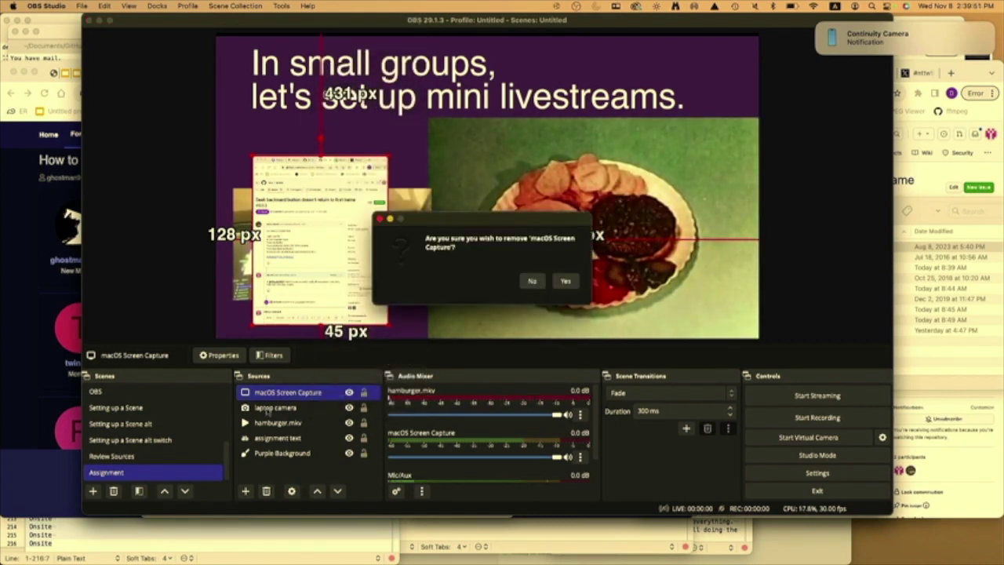
{"action": "left_click", "coordinate": [566, 281]}
{"action": "left_click", "coordinate": [244, 492]}
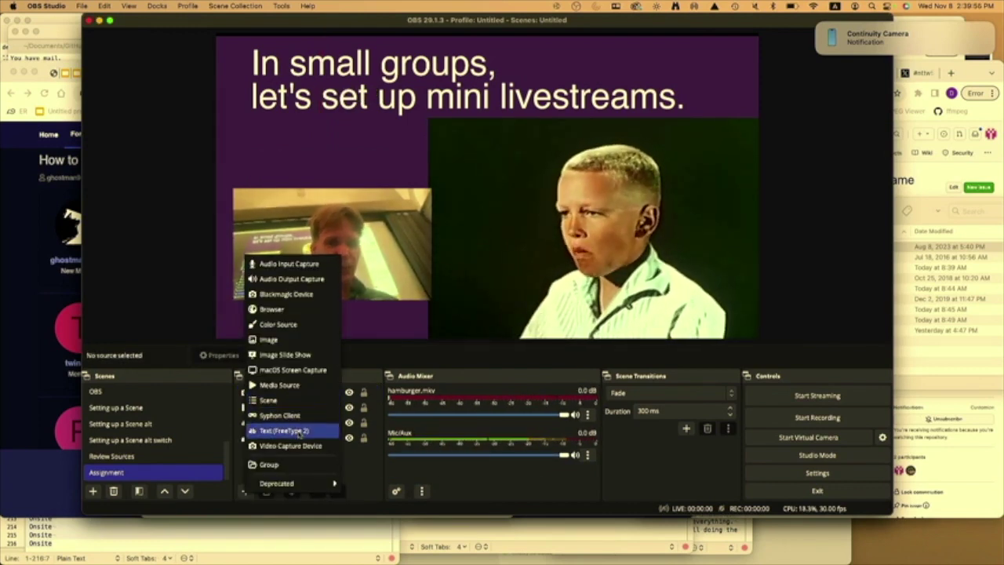
Step: Add a Text (FreeType 2) source 'help txt' reading 'hi everyone', sized above the camera
{"action": "left_click", "coordinate": [299, 432]}
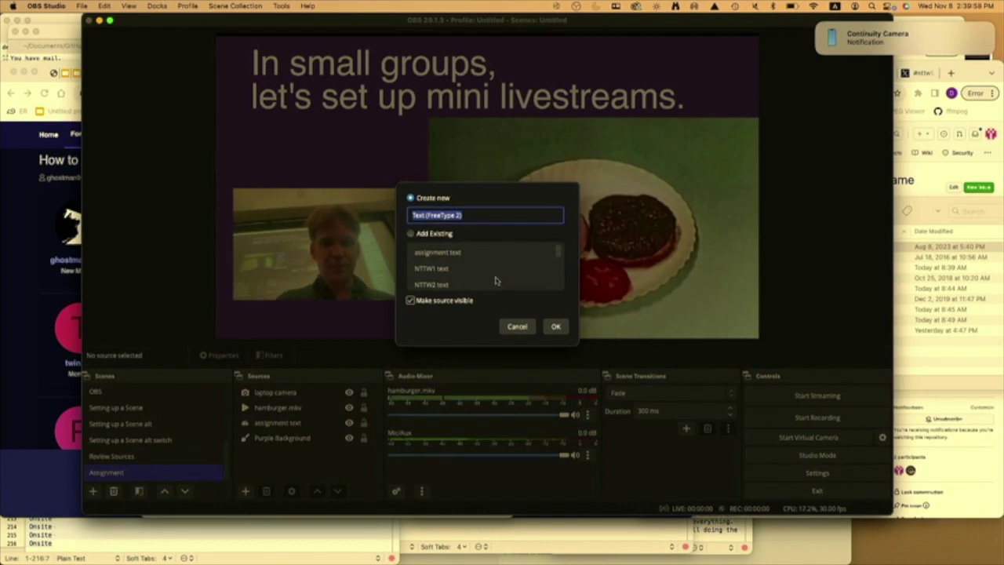
{"action": "type", "text": "help txt"}
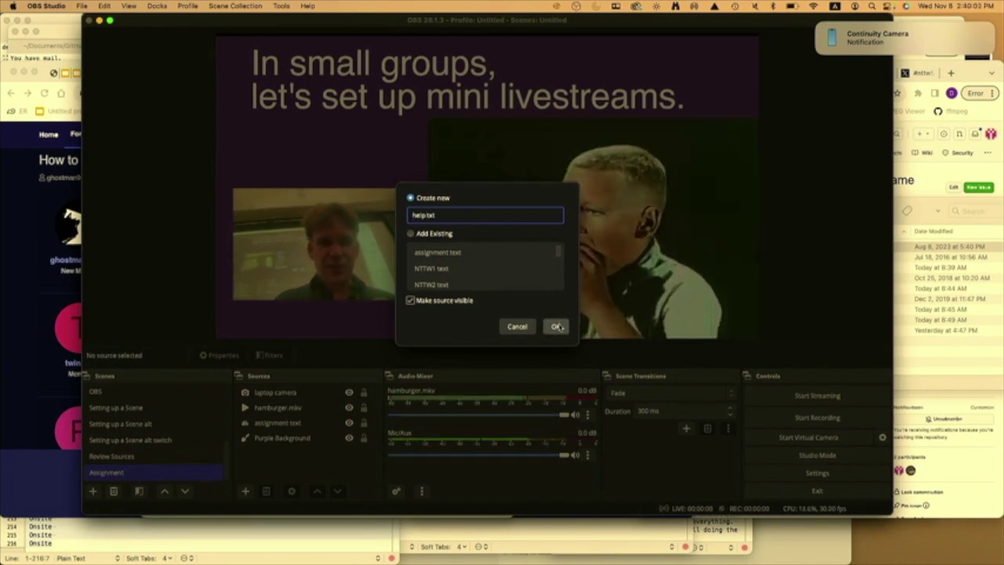
{"action": "key", "text": "Return"}
{"action": "left_click", "coordinate": [430, 309]}
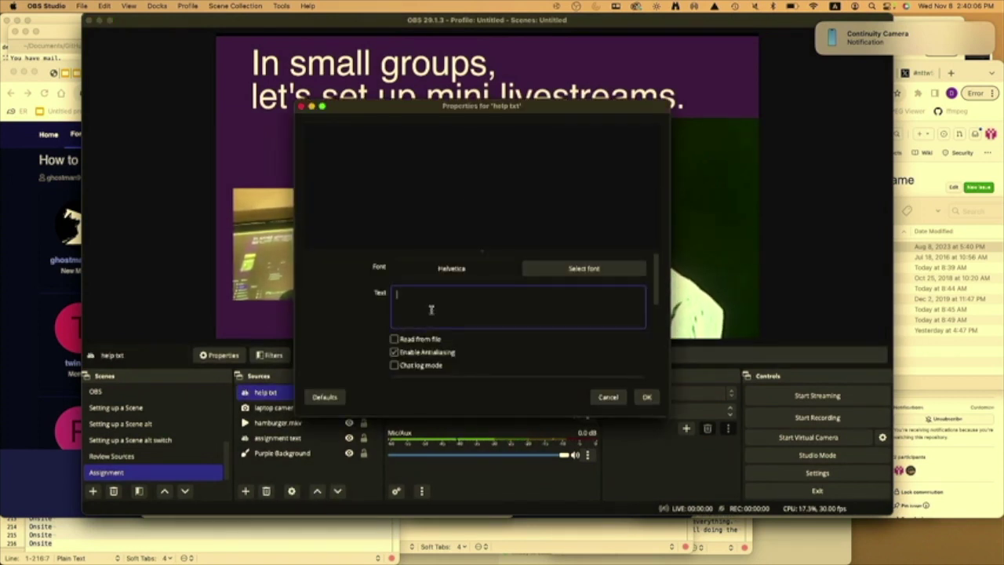
{"action": "type", "text": "hi every"}
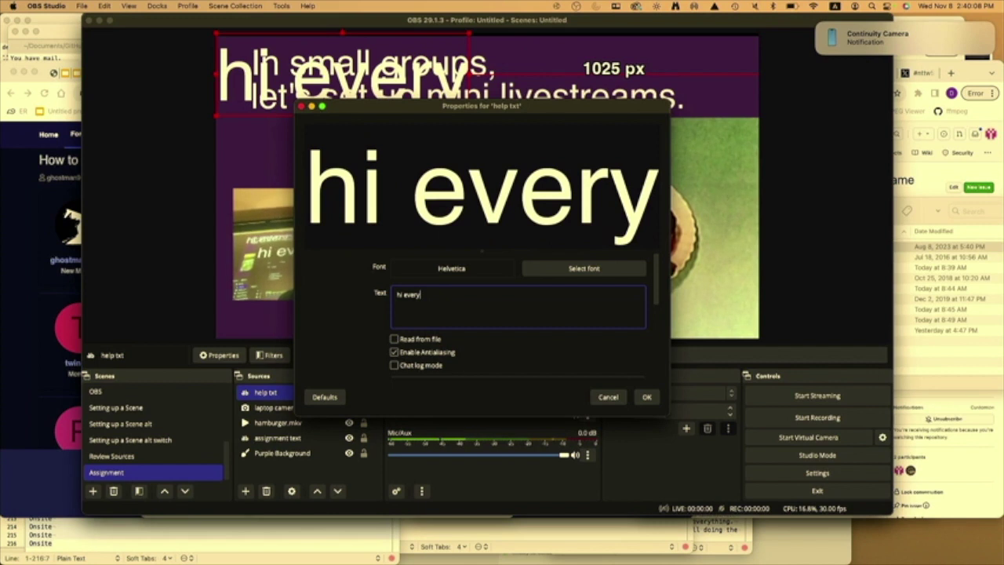
{"action": "type", "text": "ont"}
{"action": "key", "text": "BackSpace"}
{"action": "type", "text": "e"}
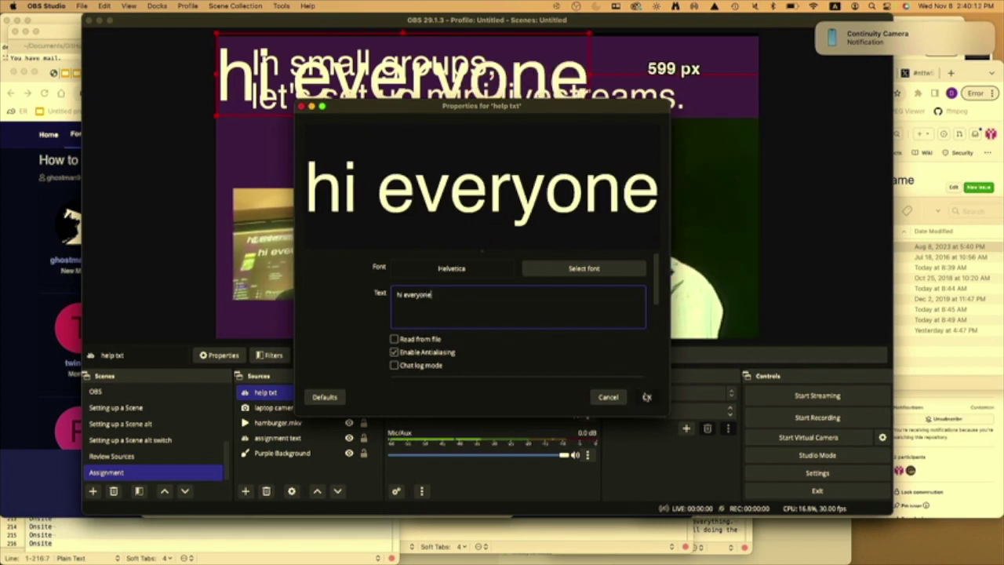
{"action": "left_click", "coordinate": [646, 397]}
{"action": "left_click_drag", "start_coordinate": [589, 34], "coordinate": [415, 142]}
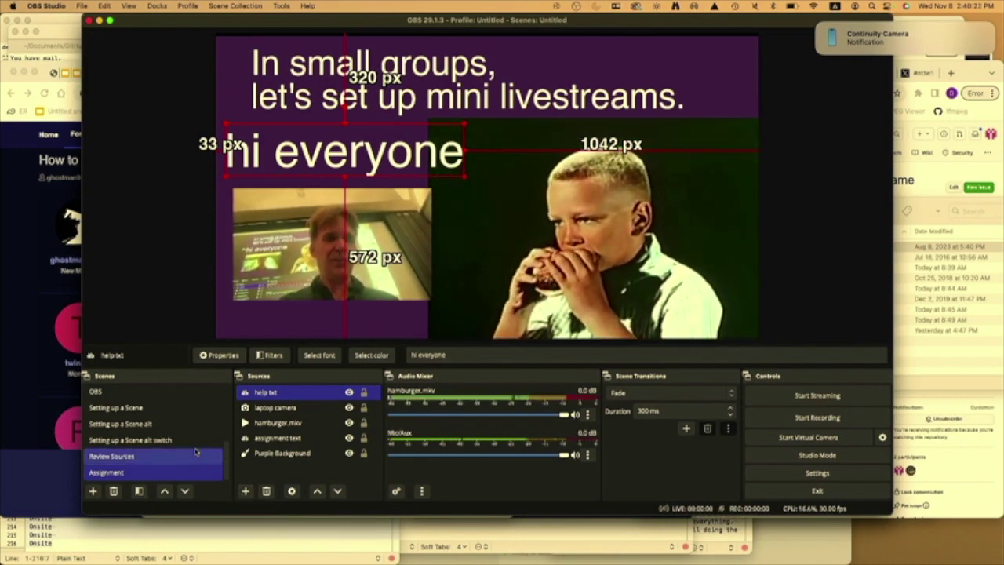
Step: Look over the NTTW Livestream history 2 scene's sources, then return to the Assignment scene
{"action": "scroll", "coordinate": [195, 451], "scroll_direction": "up", "scroll_amount": 5}
{"action": "left_click", "coordinate": [195, 442]}
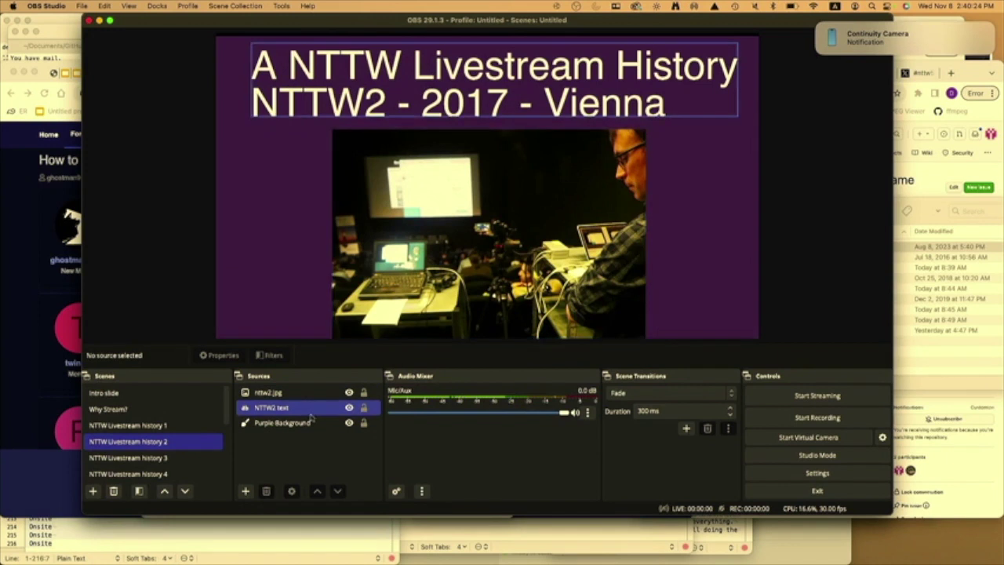
{"action": "left_click", "coordinate": [312, 422]}
{"action": "left_click", "coordinate": [316, 409]}
{"action": "left_click", "coordinate": [317, 395]}
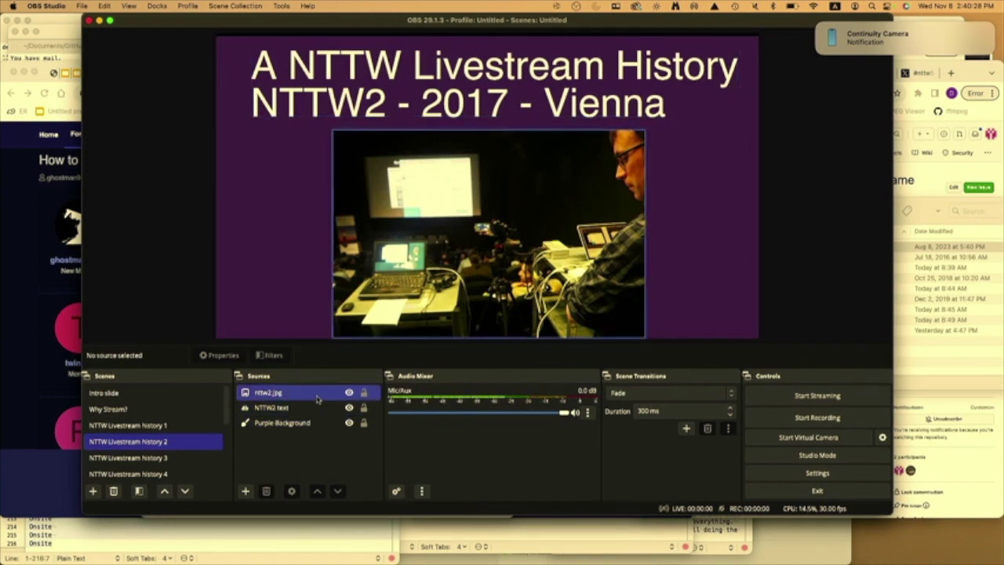
{"action": "left_click", "coordinate": [160, 447]}
{"action": "scroll", "coordinate": [160, 447], "scroll_direction": "down", "scroll_amount": 5}
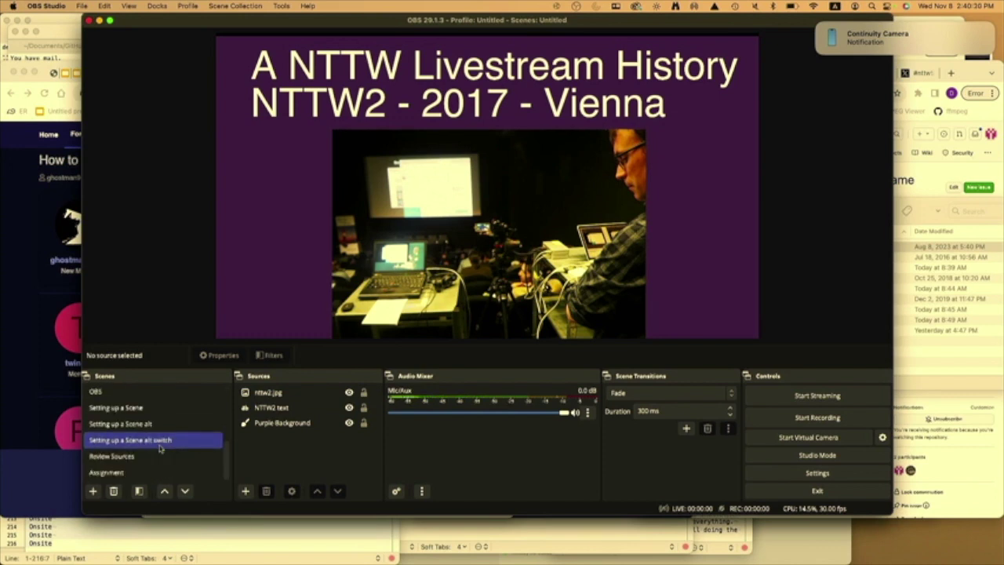
{"action": "left_click", "coordinate": [147, 472]}
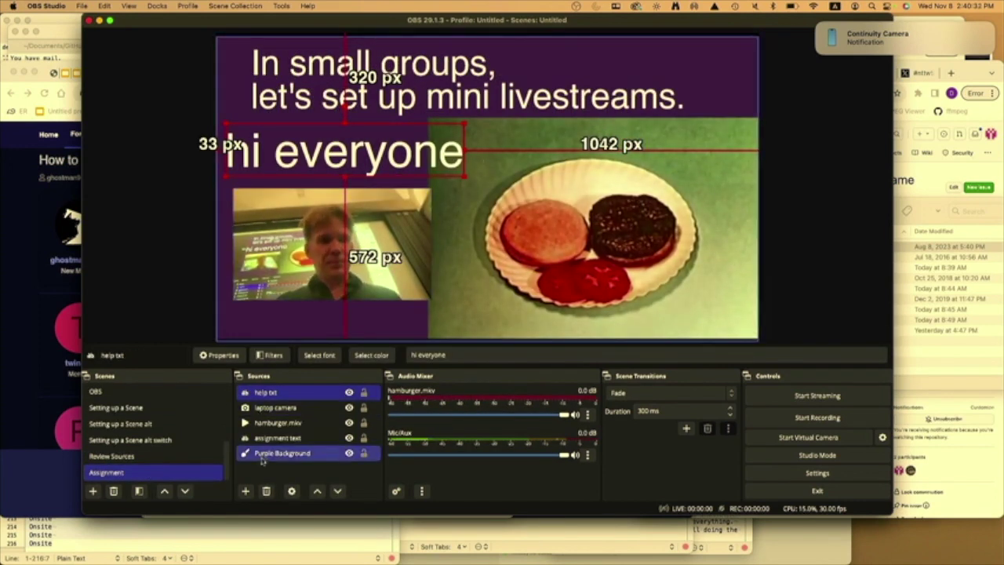
Step: Add a Video Capture Device source, view the camera list, and cancel without choosing a device
{"action": "left_click", "coordinate": [245, 491]}
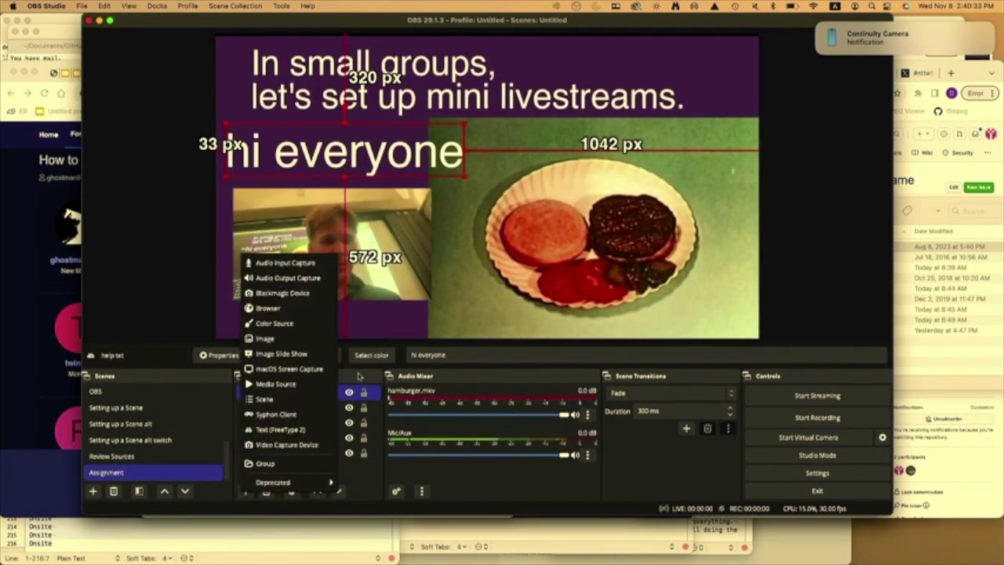
{"action": "left_click", "coordinate": [302, 445]}
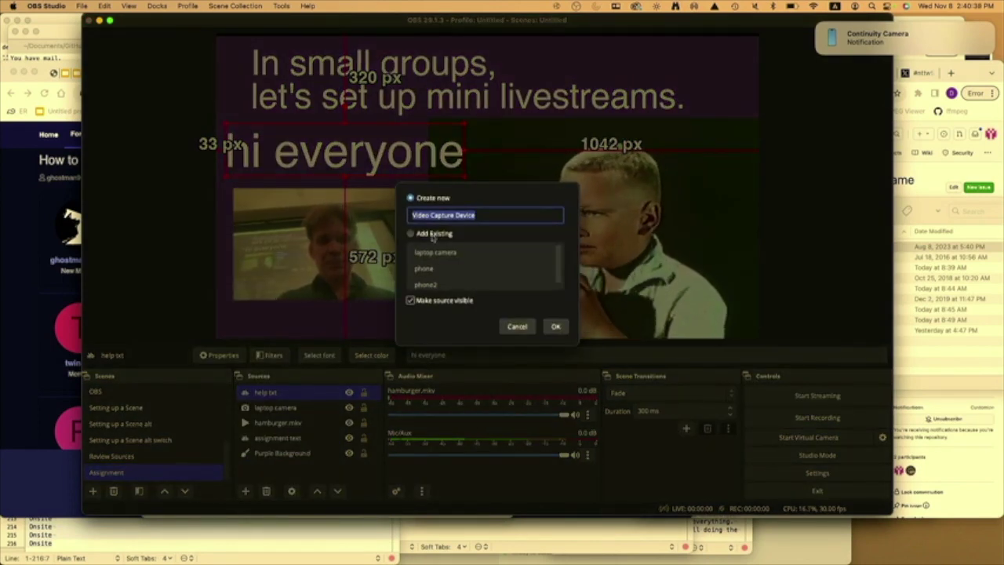
{"action": "left_click", "coordinate": [555, 326]}
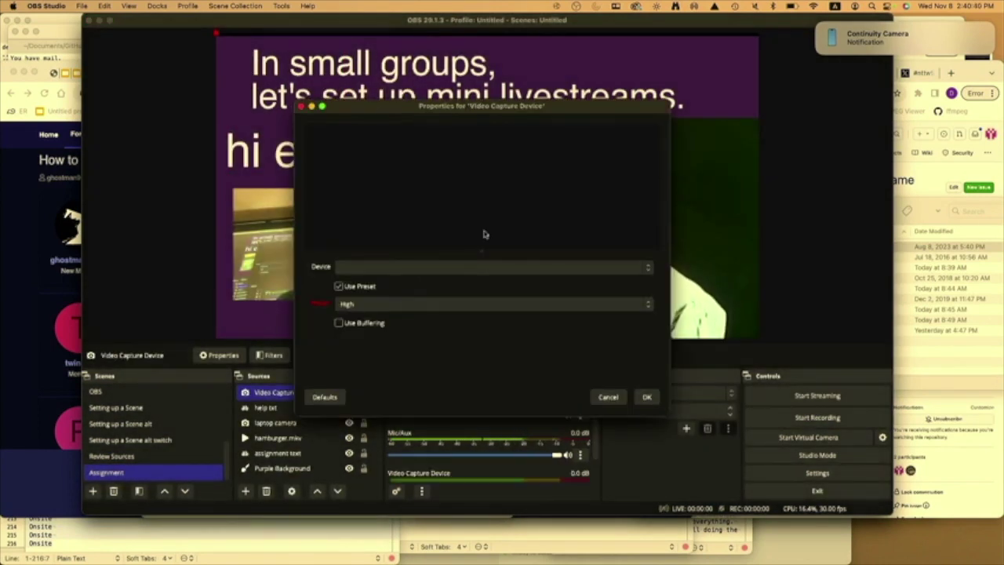
{"action": "left_click", "coordinate": [419, 270]}
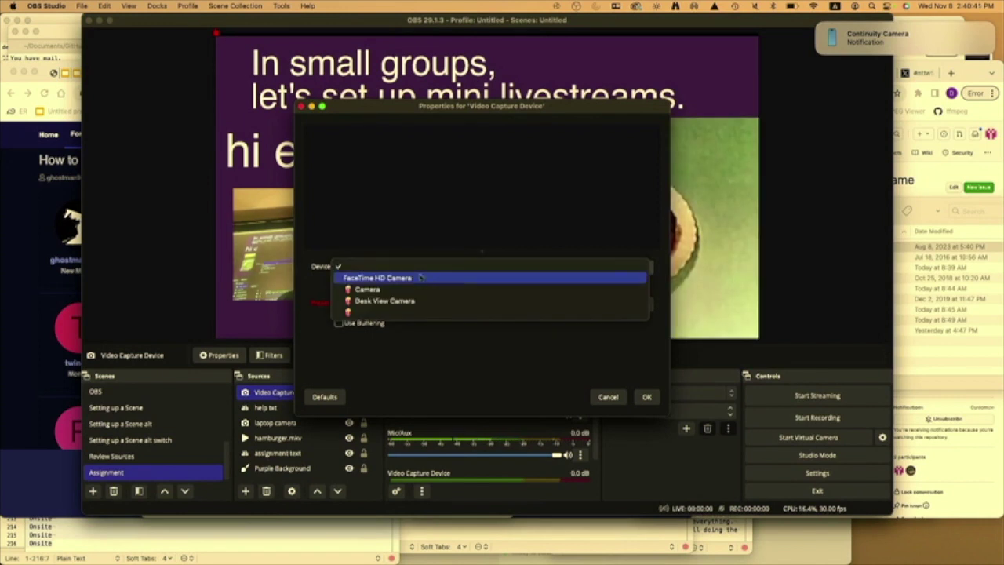
{"action": "left_click", "coordinate": [609, 396]}
{"action": "left_click", "coordinate": [609, 397]}
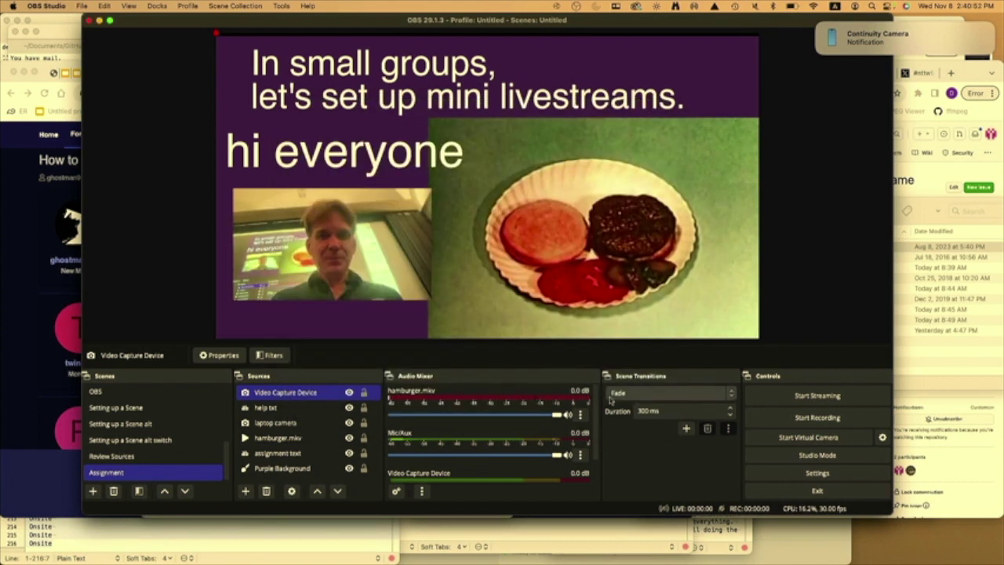
{"action": "left_click", "coordinate": [81, 6]}
Step: Open Preferences, move the Settings window up-left, and enlarge it to show more General options
{"action": "mouse_move", "coordinate": [47, 6]}
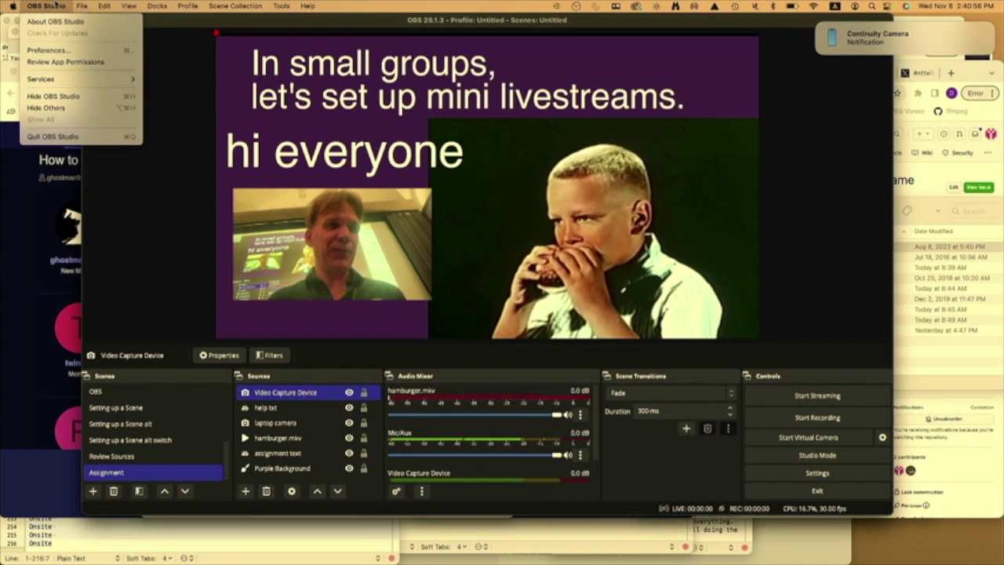
{"action": "left_click", "coordinate": [56, 51]}
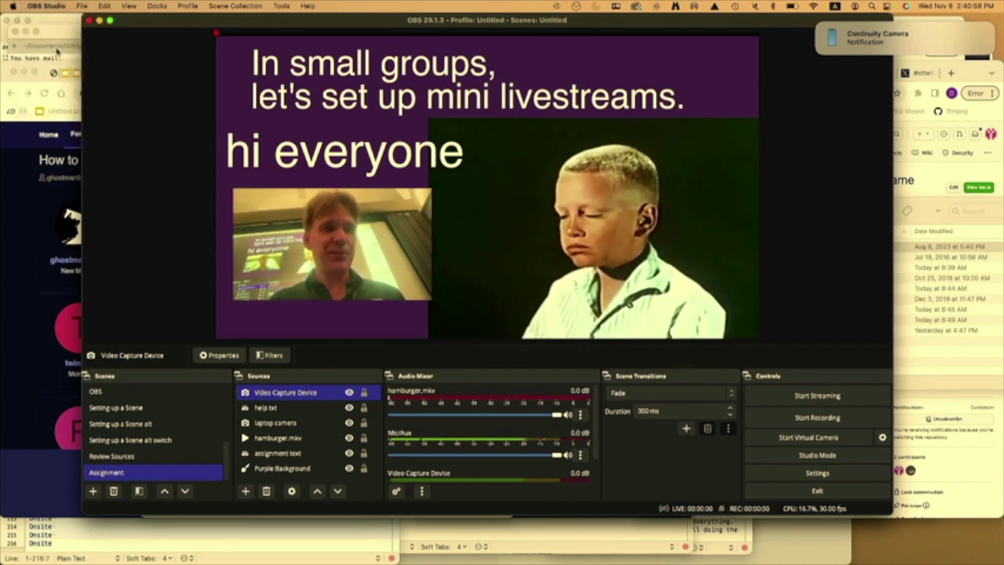
{"action": "left_click_drag", "start_coordinate": [391, 69], "coordinate": [320, 39]}
{"action": "left_click_drag", "start_coordinate": [661, 420], "coordinate": [790, 523]}
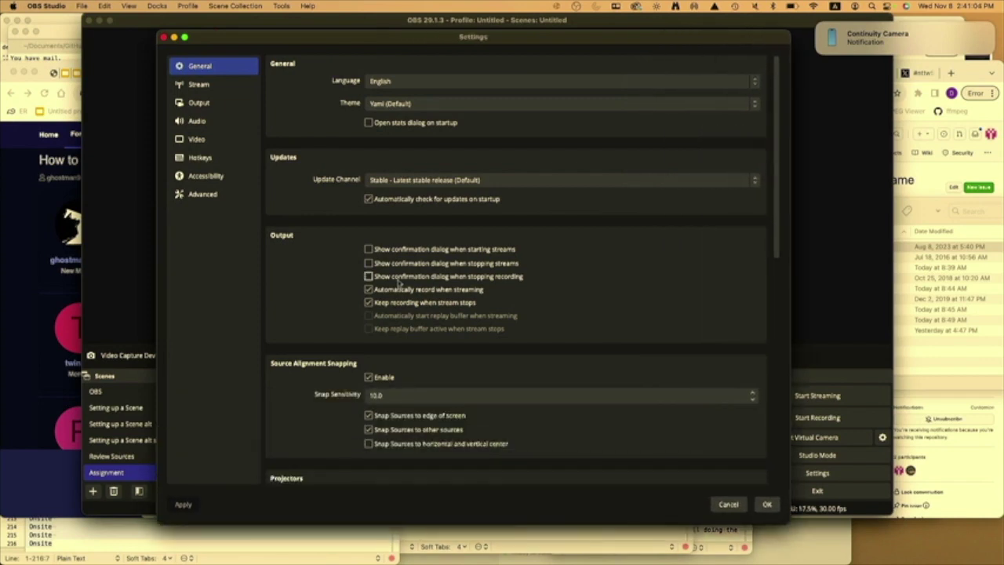
{"action": "scroll", "coordinate": [368, 263], "scroll_direction": "down", "scroll_amount": 2}
{"action": "scroll", "coordinate": [441, 269], "scroll_direction": "up", "scroll_amount": 2}
{"action": "scroll", "coordinate": [442, 269], "scroll_direction": "down", "scroll_amount": 4}
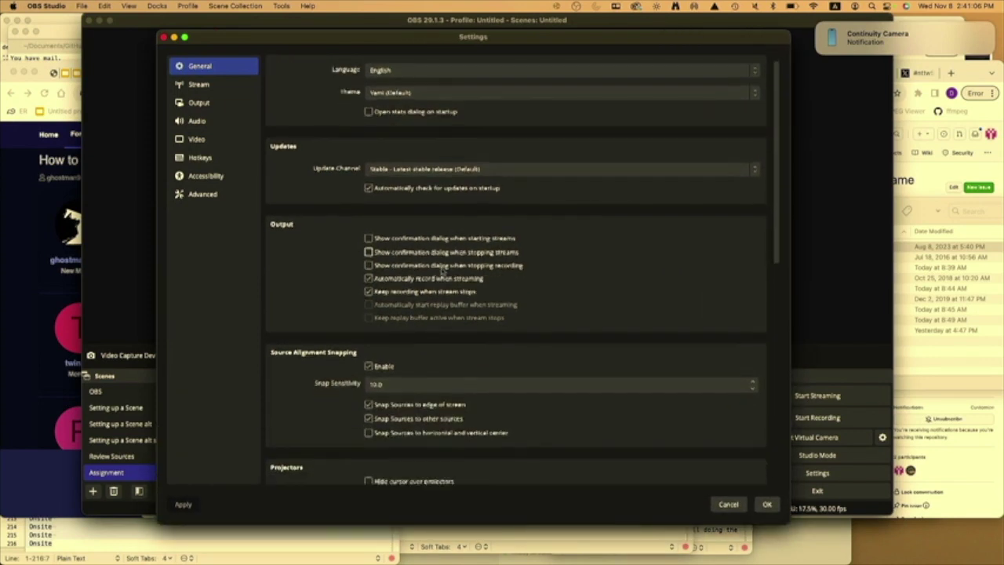
{"action": "scroll", "coordinate": [440, 270], "scroll_direction": "up", "scroll_amount": 2}
{"action": "scroll", "coordinate": [441, 271], "scroll_direction": "up", "scroll_amount": 4}
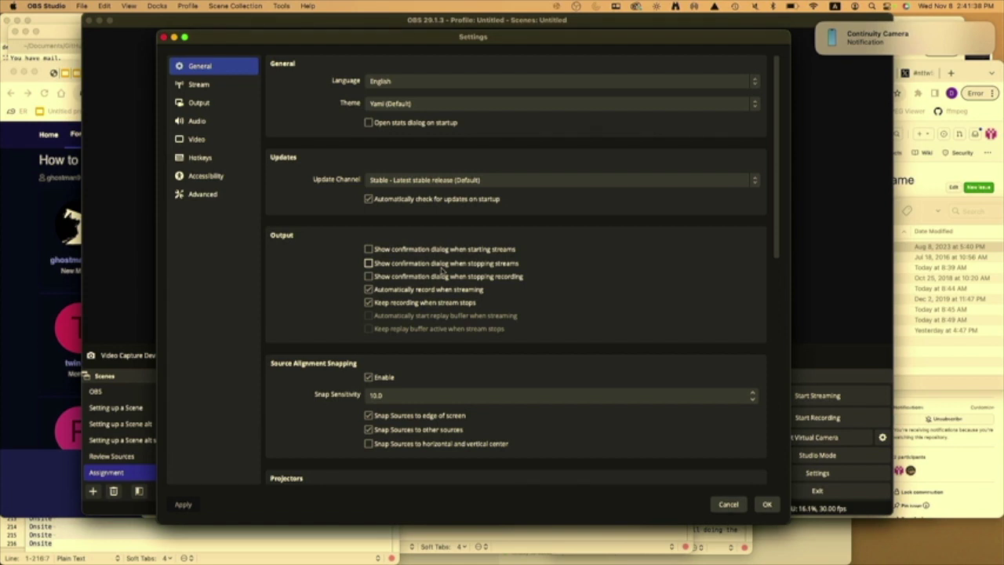
{"action": "left_click", "coordinate": [241, 108]}
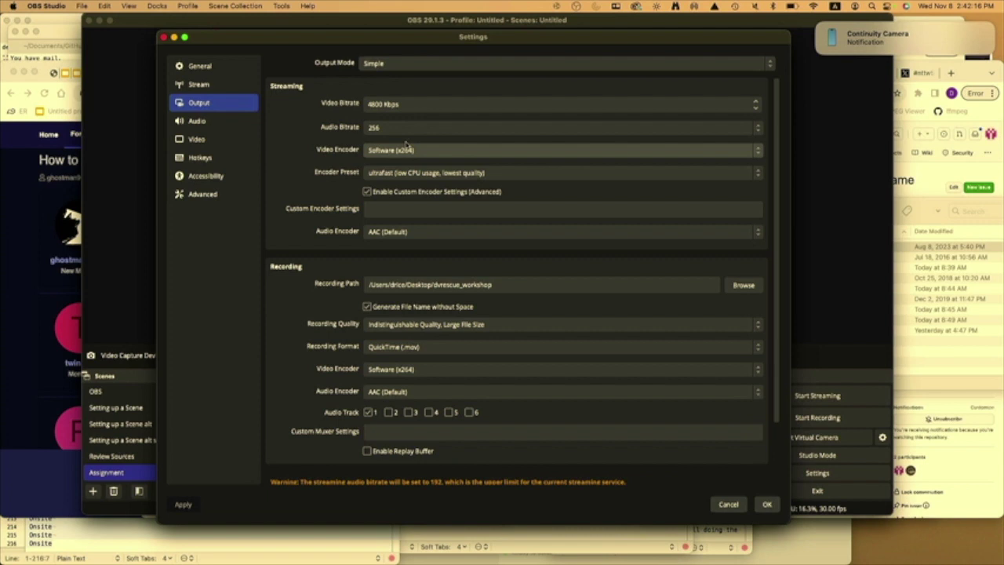
Step: Review the Output page's streaming and recording settings, then go to the Stream page
{"action": "scroll", "coordinate": [319, 167], "scroll_direction": "down", "scroll_amount": 2}
{"action": "scroll", "coordinate": [318, 167], "scroll_direction": "down", "scroll_amount": 3}
{"action": "scroll", "coordinate": [318, 167], "scroll_direction": "up", "scroll_amount": 4}
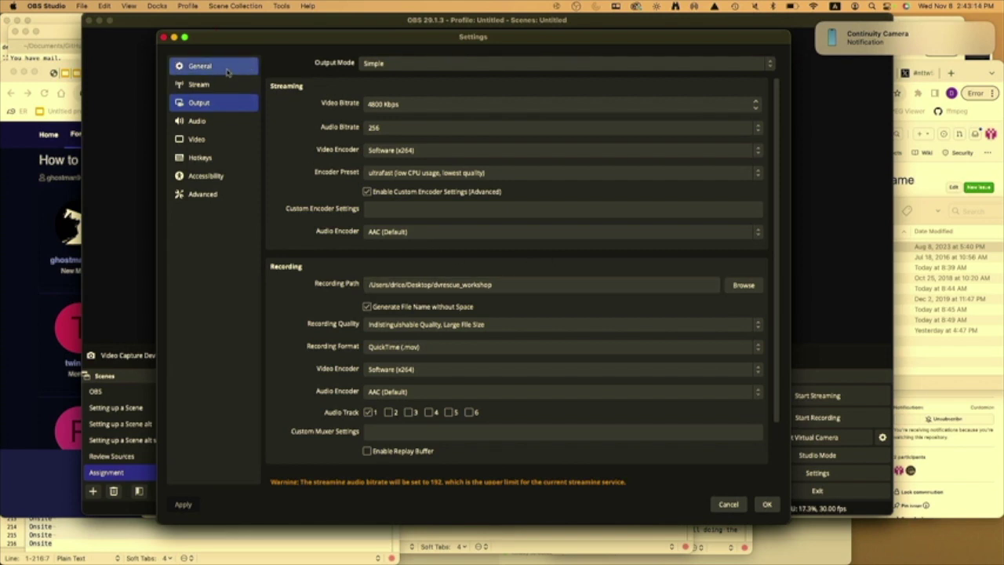
{"action": "left_click", "coordinate": [226, 67]}
{"action": "left_click", "coordinate": [223, 83]}
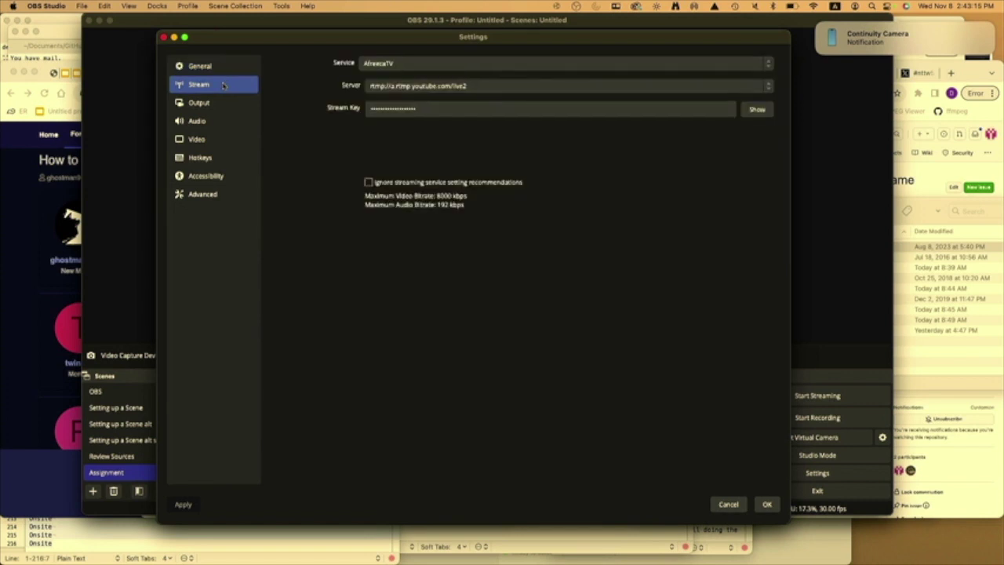
Step: Expand the Service list with Show All... and scroll down to YouTube - RTMPS
{"action": "left_click", "coordinate": [451, 64]}
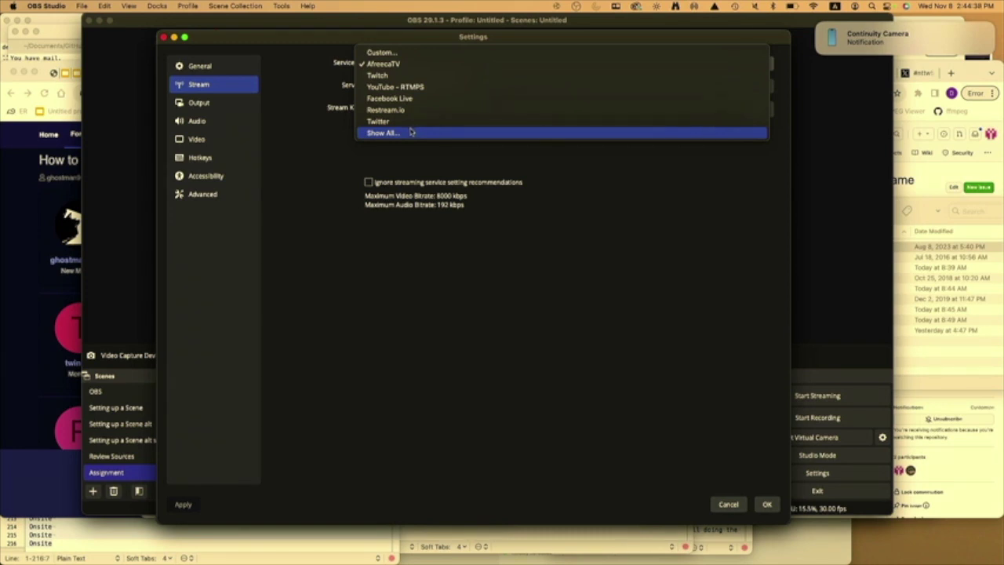
{"action": "left_click", "coordinate": [413, 132]}
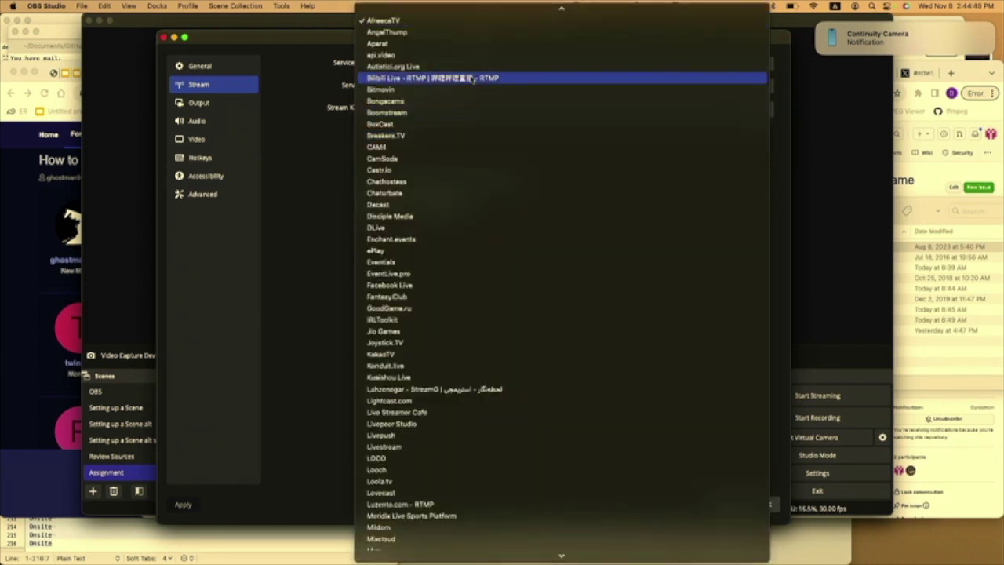
{"action": "scroll", "coordinate": [499, 113], "scroll_direction": "down", "scroll_amount": 4}
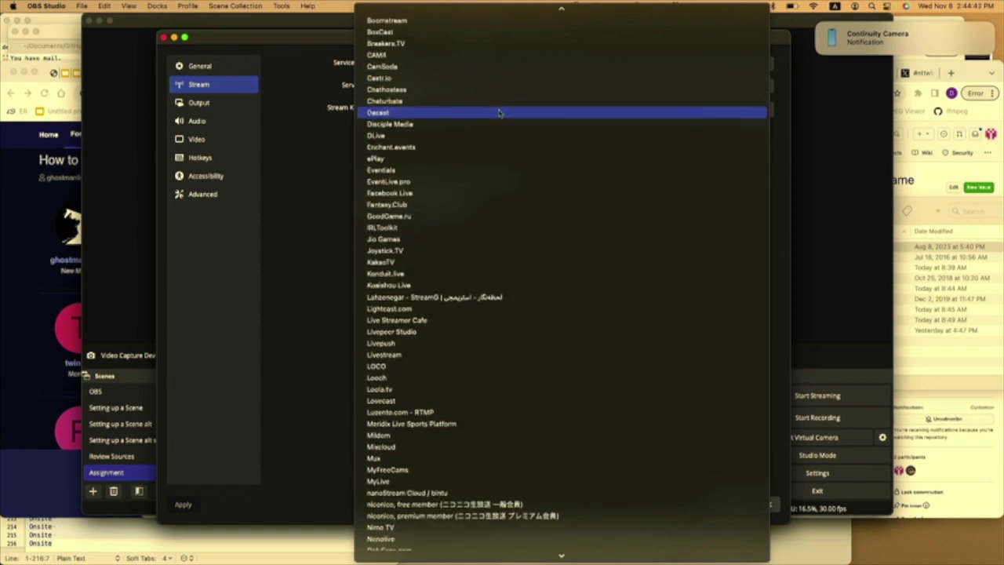
{"action": "scroll", "coordinate": [516, 331], "scroll_direction": "down", "scroll_amount": 10}
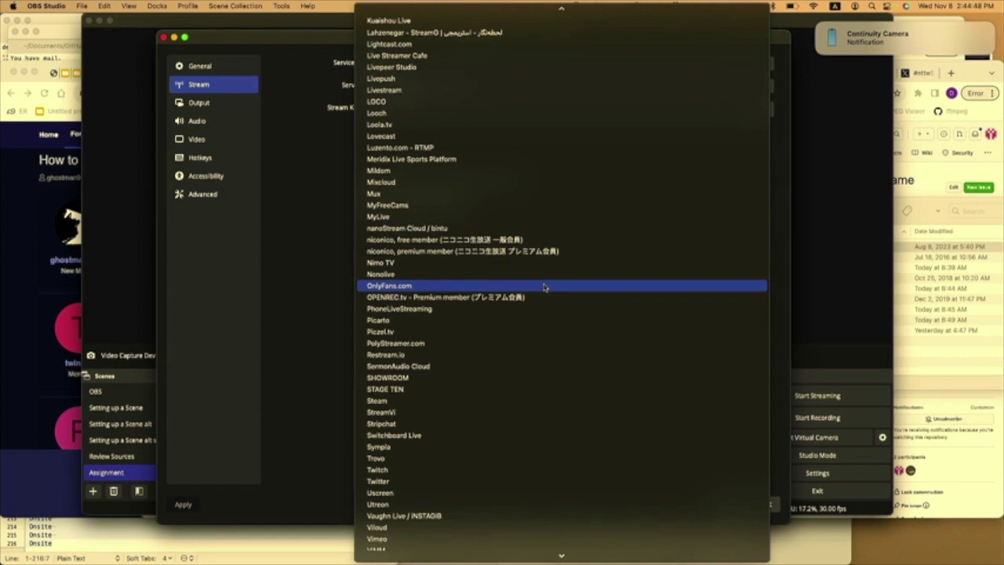
{"action": "left_click", "coordinate": [308, 199]}
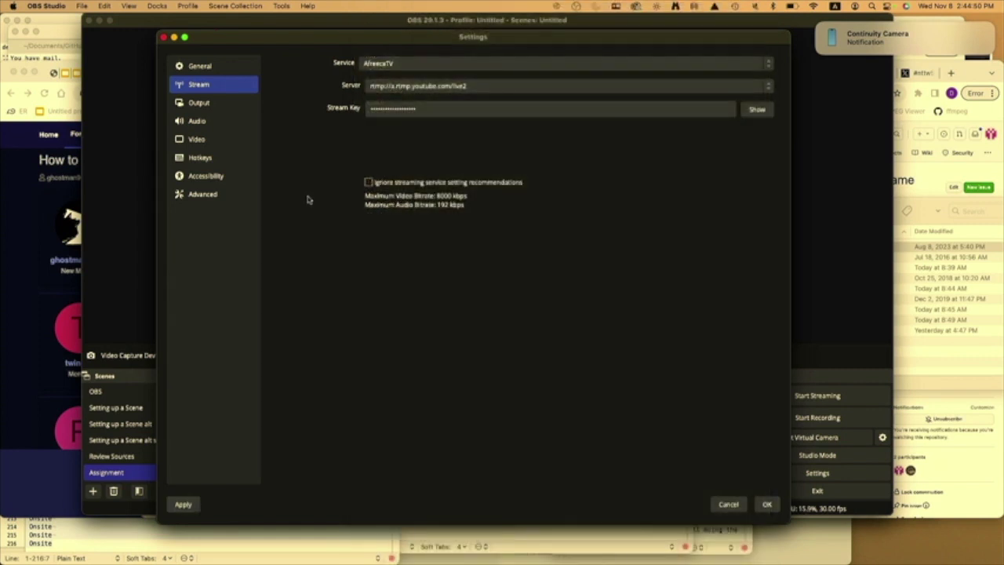
{"action": "left_click", "coordinate": [476, 64]}
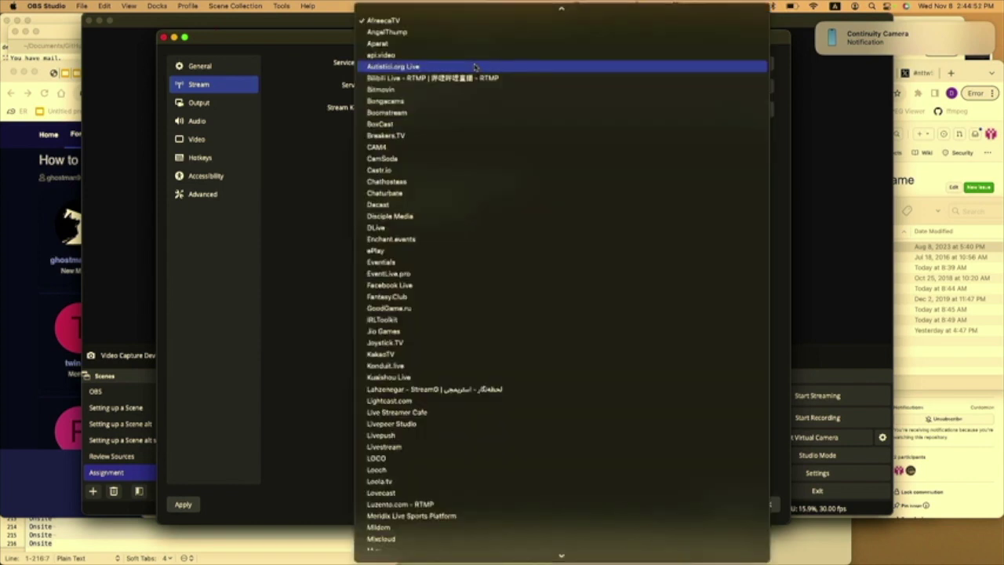
{"action": "mouse_move", "coordinate": [568, 12]}
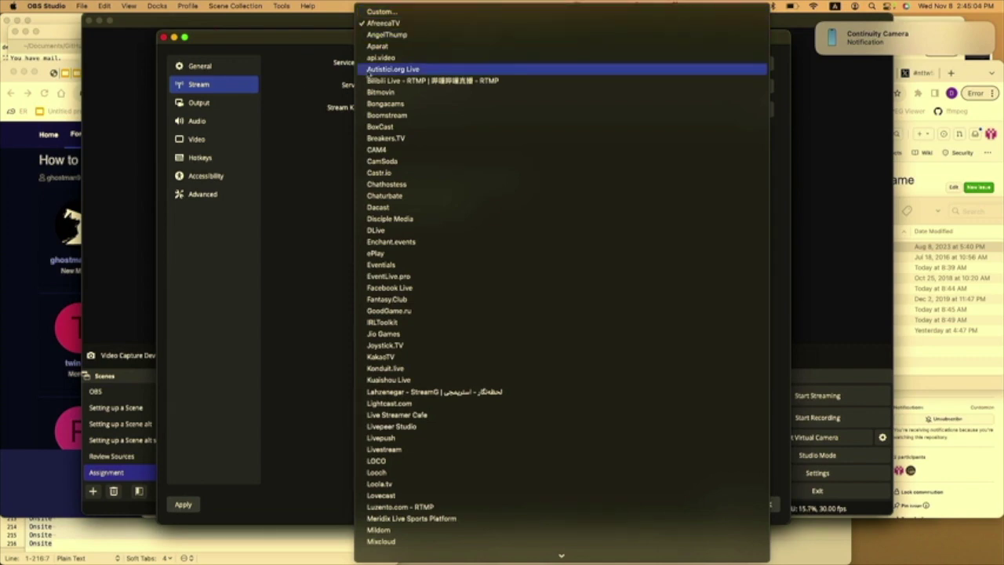
{"action": "scroll", "coordinate": [438, 484], "scroll_direction": "down", "scroll_amount": 10}
{"action": "scroll", "coordinate": [429, 127], "scroll_direction": "up", "scroll_amount": 10}
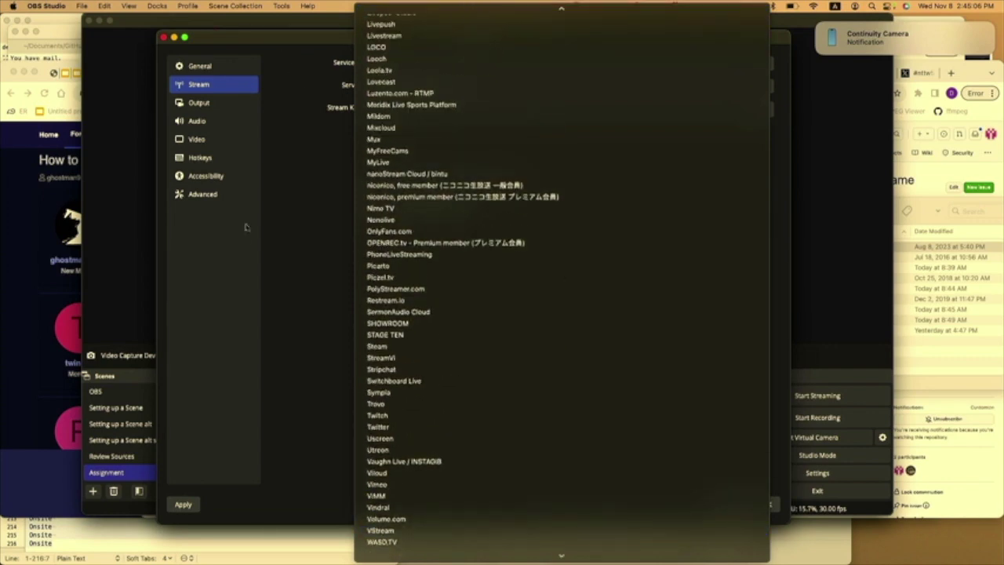
{"action": "scroll", "coordinate": [429, 393], "scroll_direction": "down", "scroll_amount": 10}
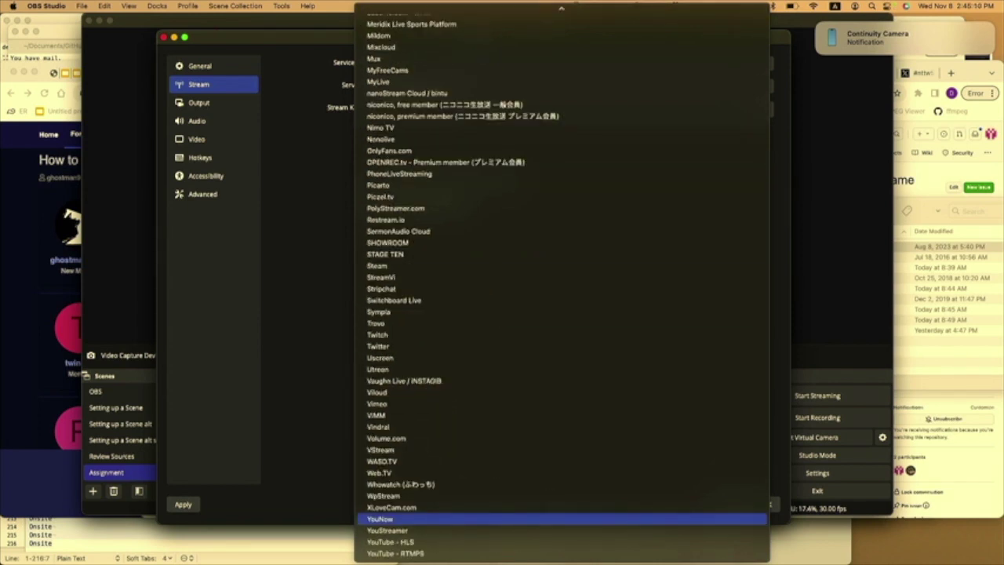
{"action": "left_click", "coordinate": [716, 552]}
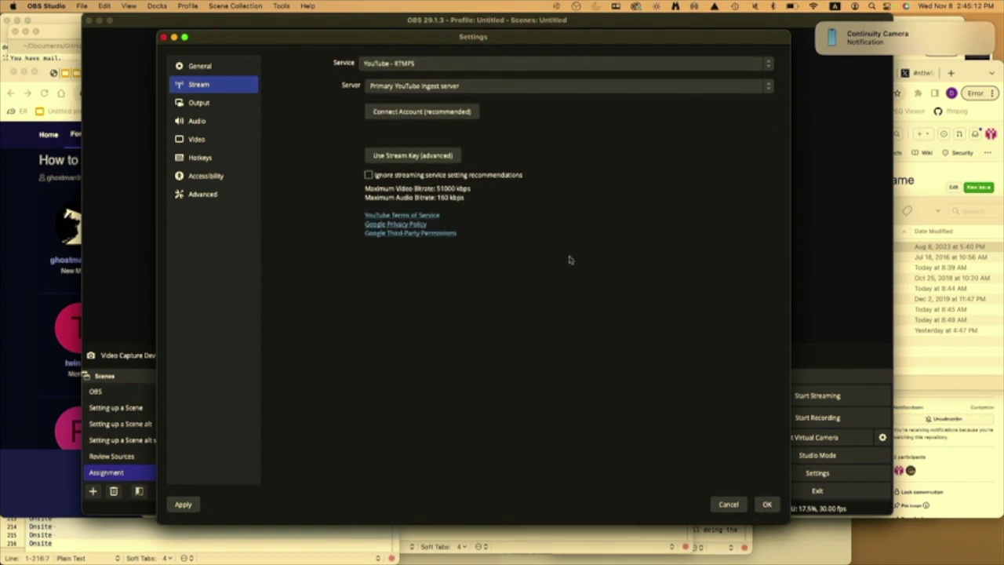
Step: Choose Use Stream Key (advanced), then close Settings and discard the unsaved changes
{"action": "left_click", "coordinate": [438, 160]}
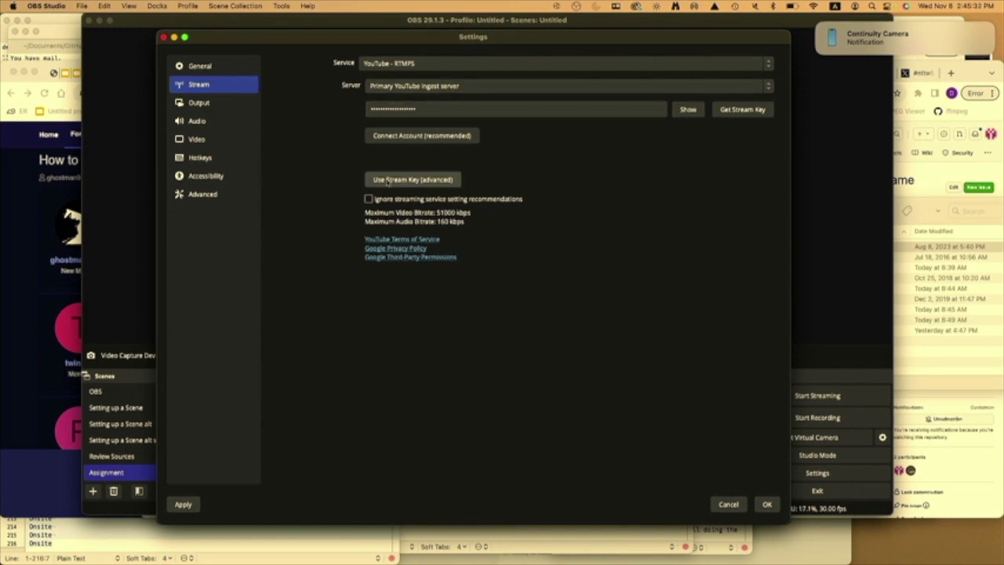
{"action": "left_click", "coordinate": [164, 37]}
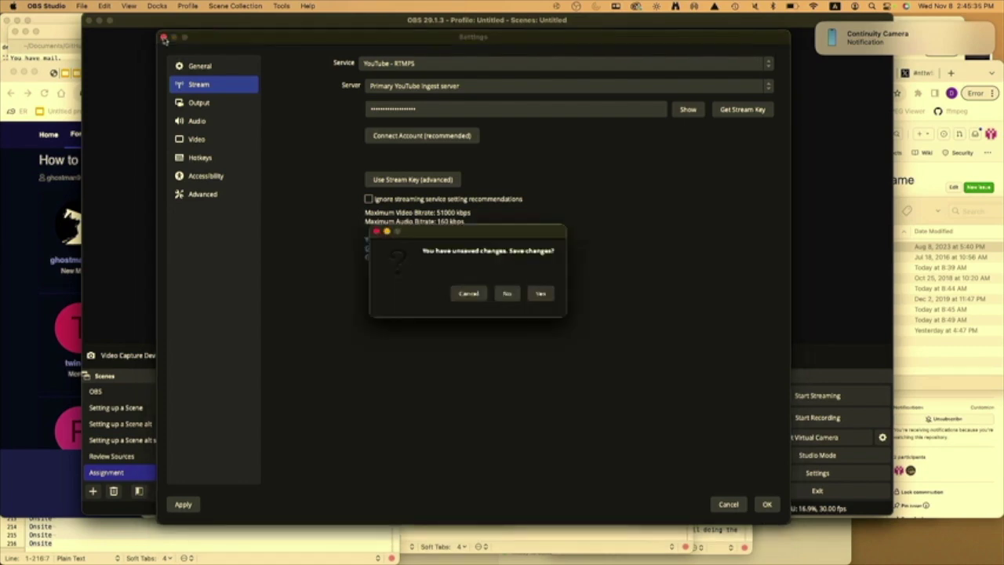
{"action": "left_click", "coordinate": [506, 293]}
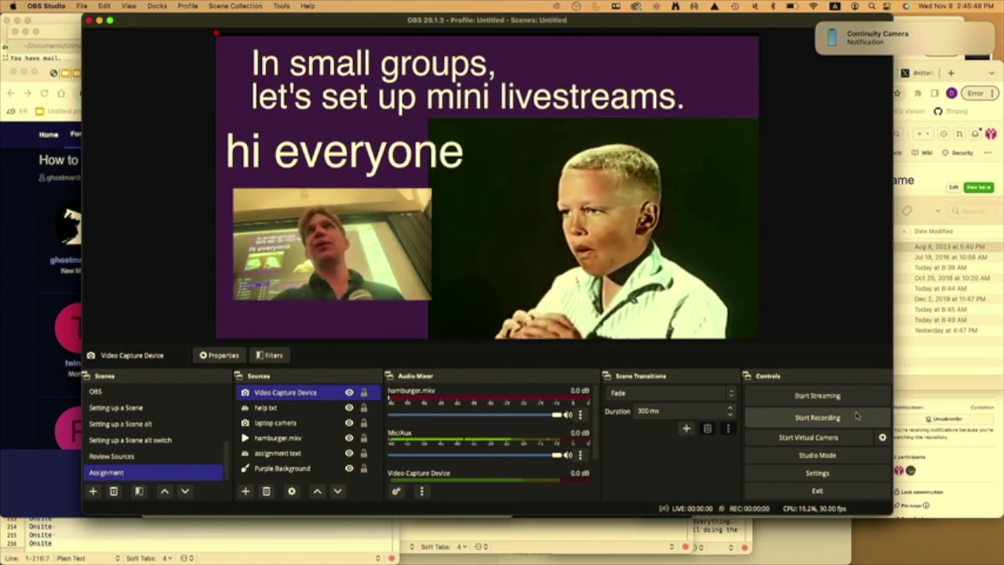
Step: Stream the Assignment scene briefly, dismissing the Recording Path error, then stop and enable Studio Mode
{"action": "left_click", "coordinate": [847, 400]}
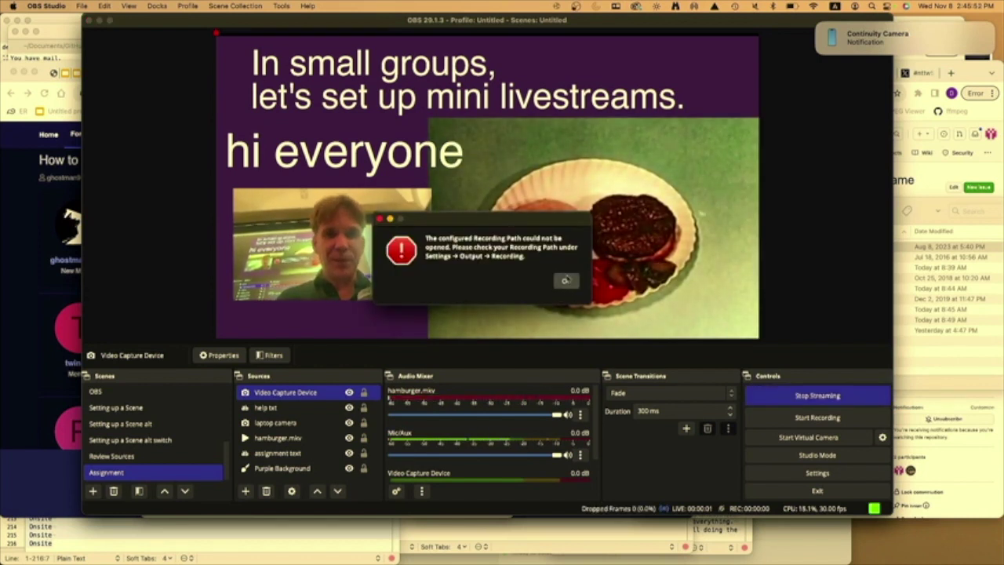
{"action": "left_click", "coordinate": [566, 280]}
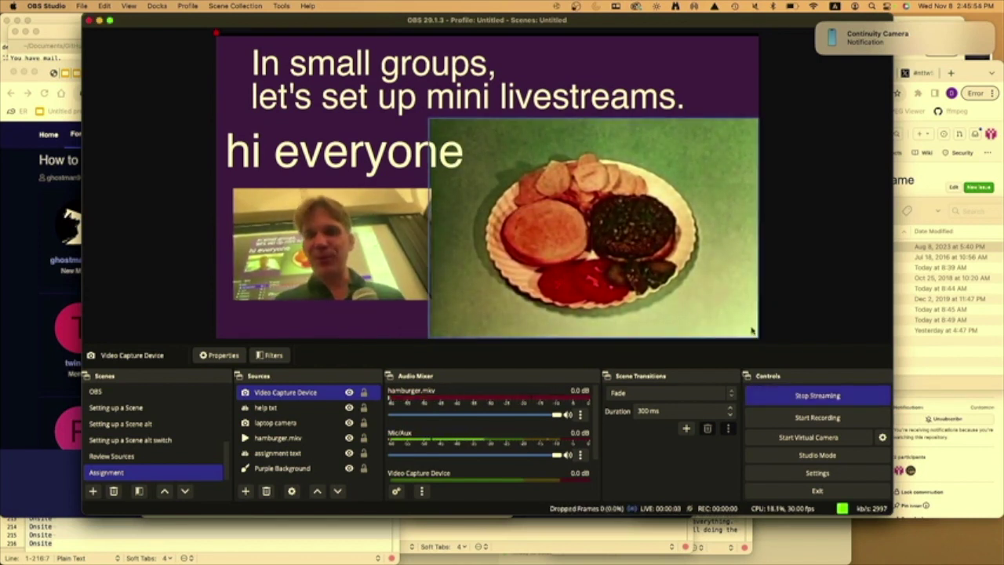
{"action": "left_click", "coordinate": [838, 399]}
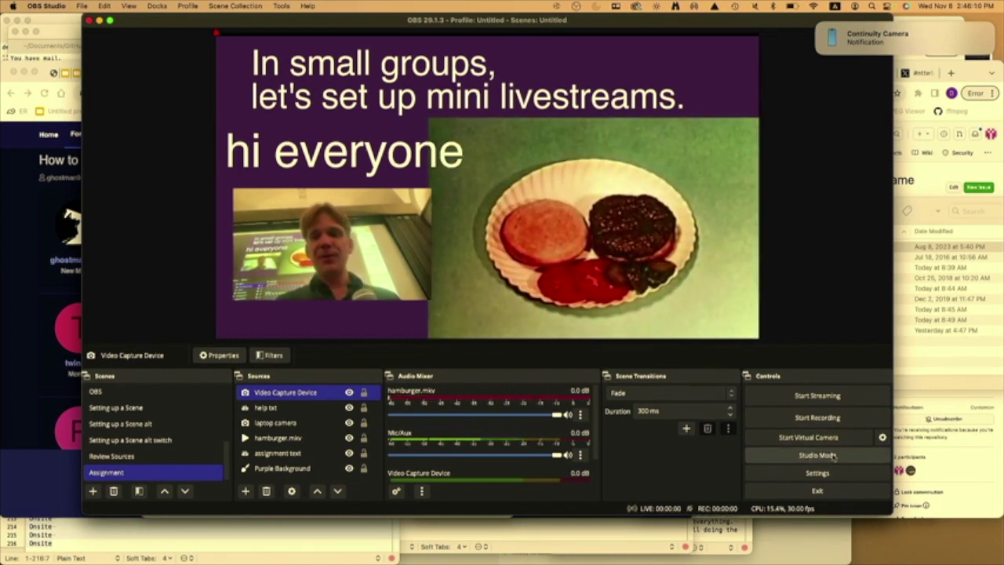
{"action": "left_click", "coordinate": [833, 456]}
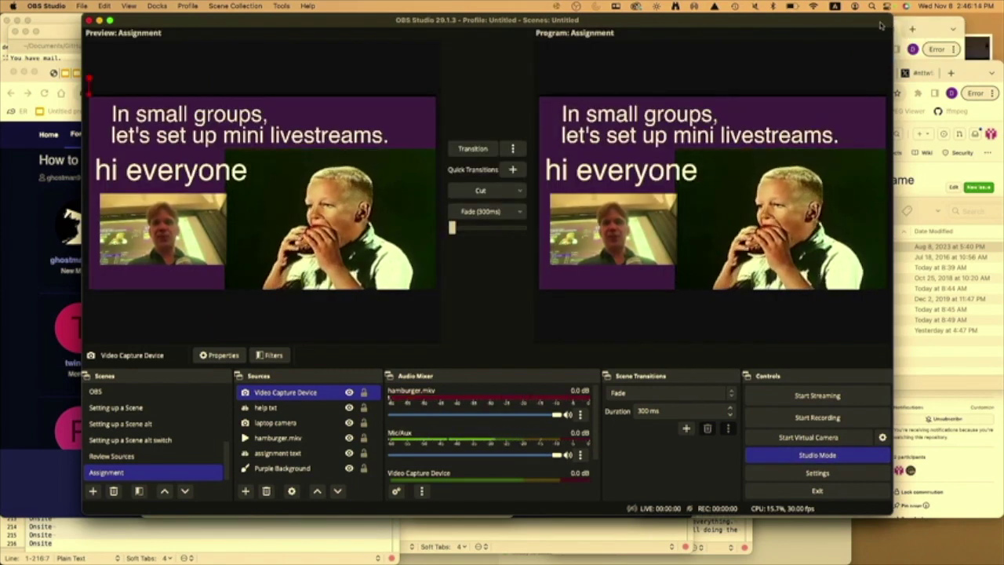
Step: Maximize the OBS window, turn Studio Mode off and browse scenes, ending on Setting up a Scene
{"action": "left_click_drag", "start_coordinate": [880, 25], "coordinate": [862, 25]}
{"action": "double_click", "coordinate": [861, 25]}
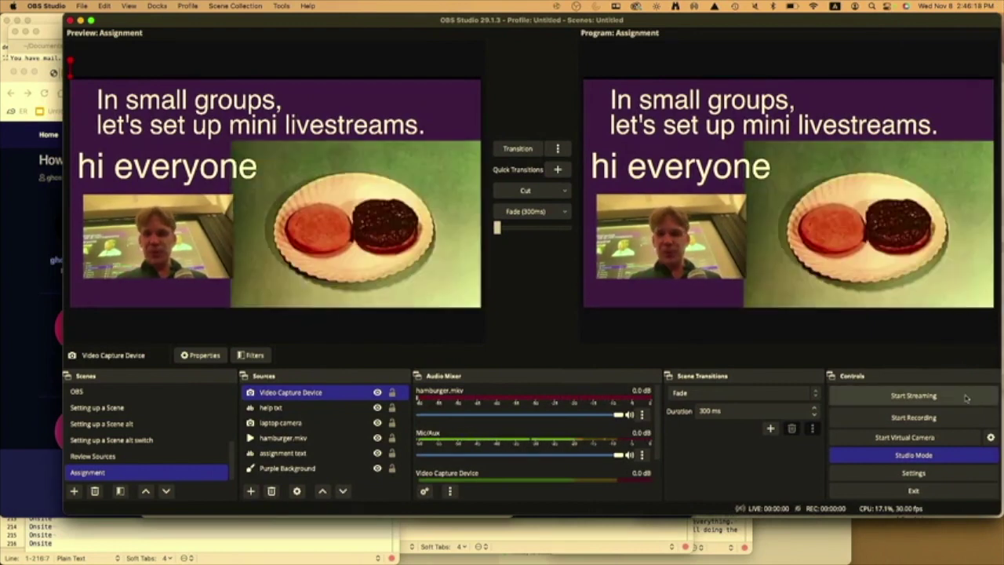
{"action": "left_click", "coordinate": [911, 455]}
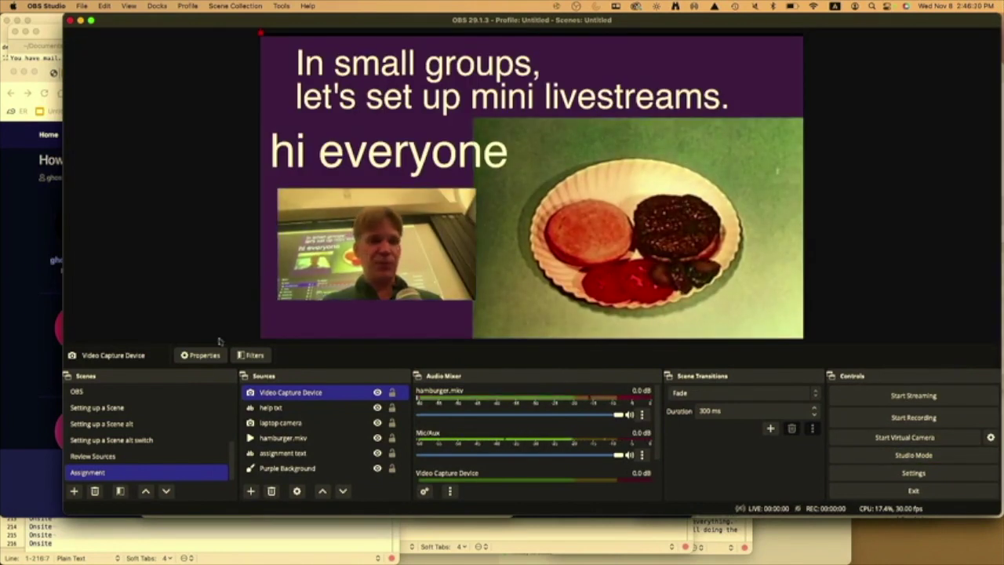
{"action": "left_click", "coordinate": [140, 406]}
{"action": "left_click", "coordinate": [137, 440]}
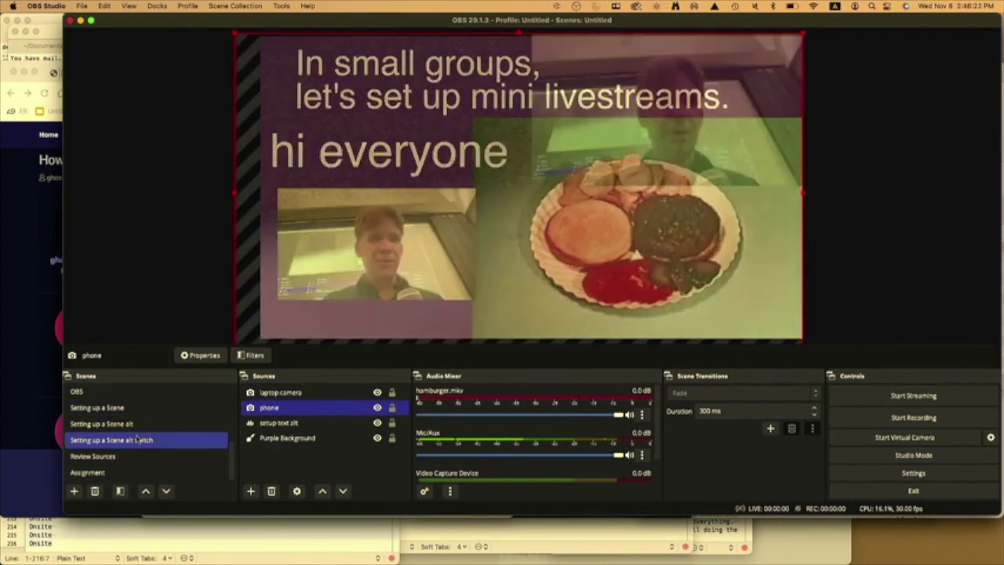
{"action": "scroll", "coordinate": [138, 440], "scroll_direction": "up", "scroll_amount": 3}
{"action": "left_click", "coordinate": [137, 440]}
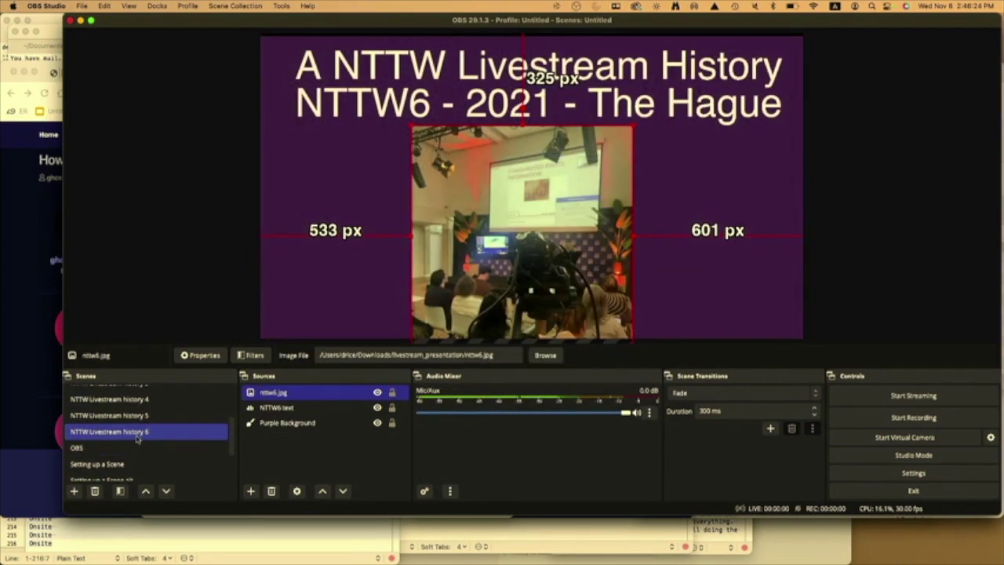
{"action": "scroll", "coordinate": [138, 441], "scroll_direction": "down", "scroll_amount": 1}
{"action": "left_click", "coordinate": [138, 440]}
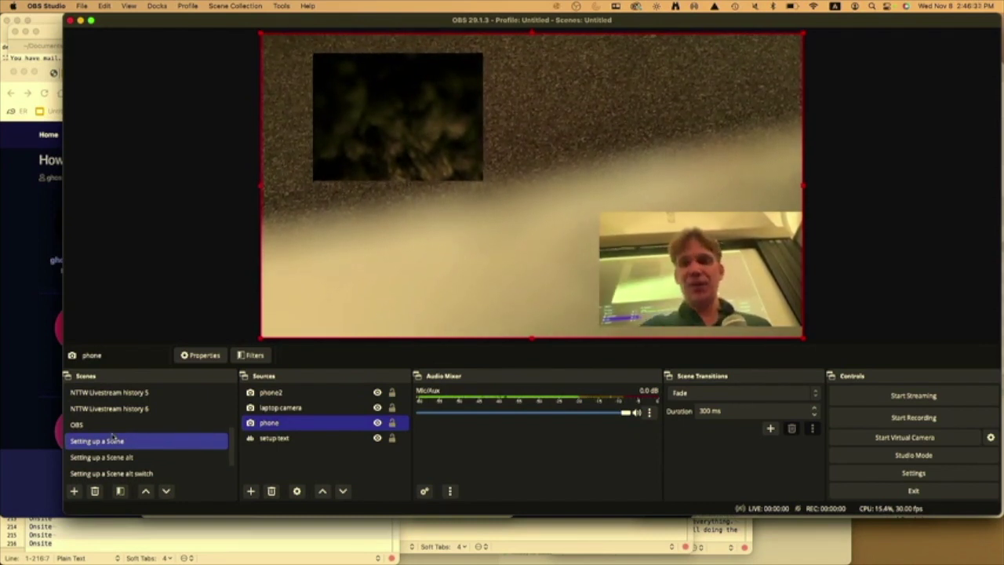
Step: Turn Studio Mode back on, load Assignment into the preview and open the help txt properties
{"action": "left_click", "coordinate": [888, 455]}
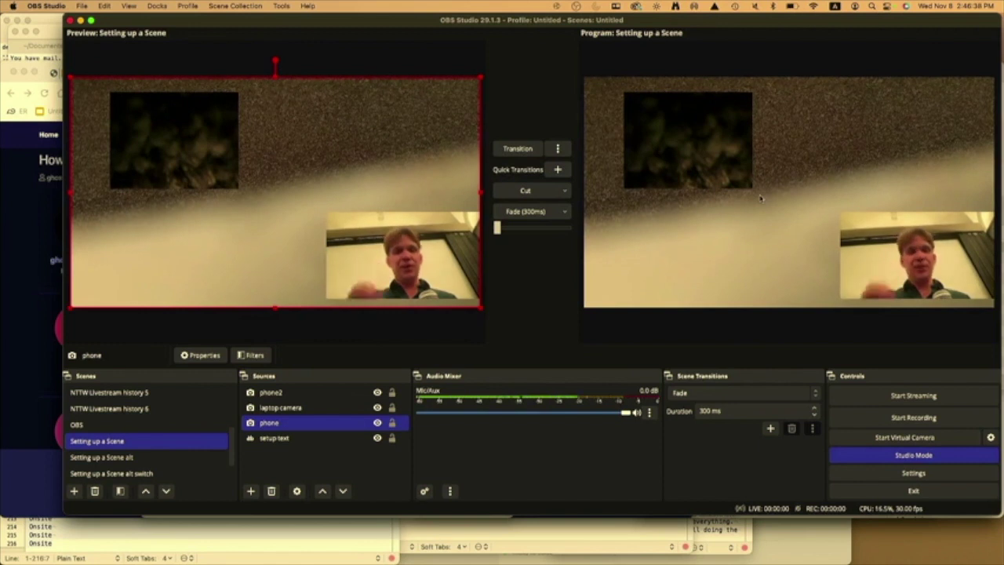
{"action": "scroll", "coordinate": [126, 459], "scroll_direction": "down", "scroll_amount": 2}
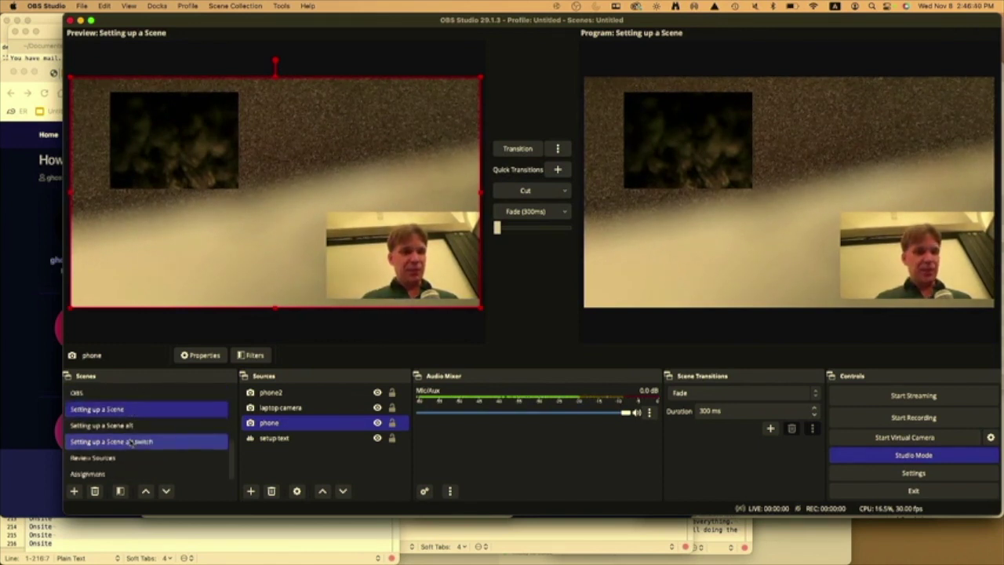
{"action": "left_click", "coordinate": [122, 471]}
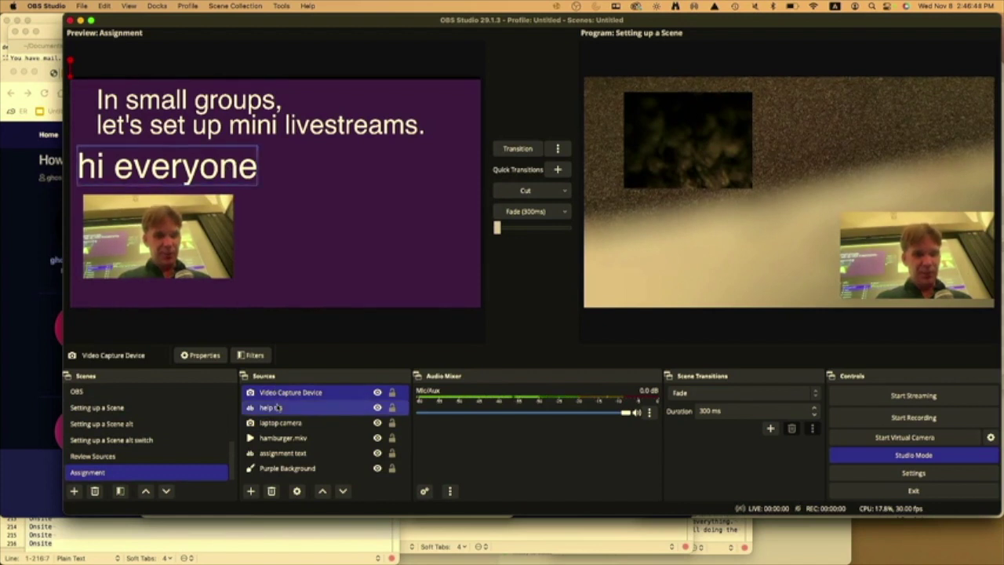
{"action": "double_click", "coordinate": [227, 168]}
Step: Append '<3' so the greeting reads 'hi everyone <3', then cut Assignment live
{"action": "left_click", "coordinate": [549, 292]}
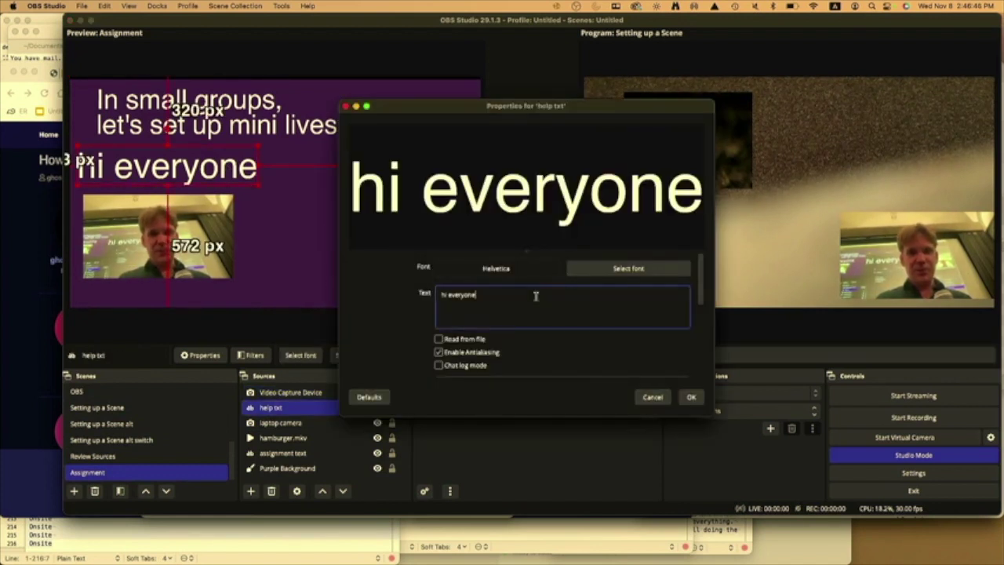
{"action": "type", "text": "<"}
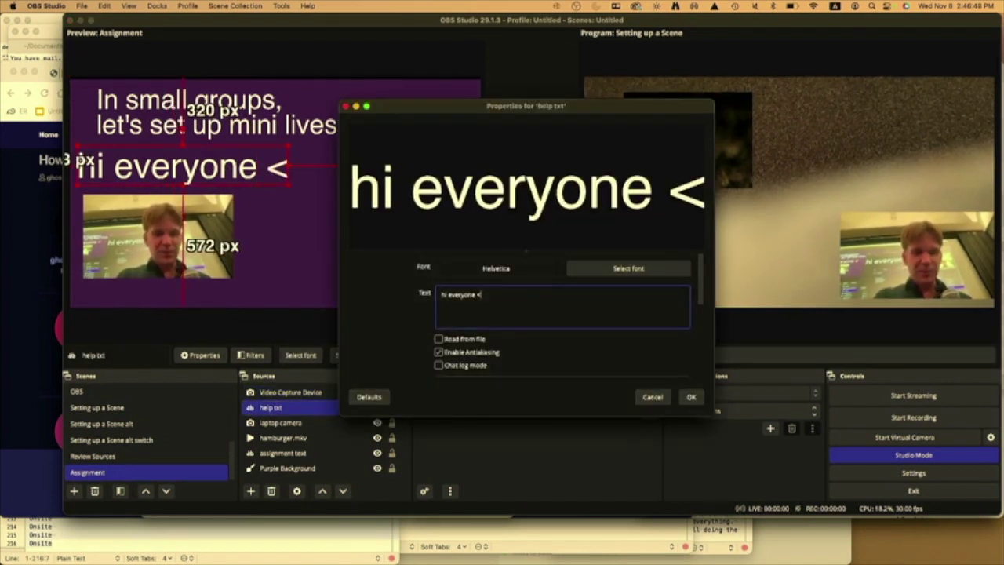
{"action": "type", "text": "3"}
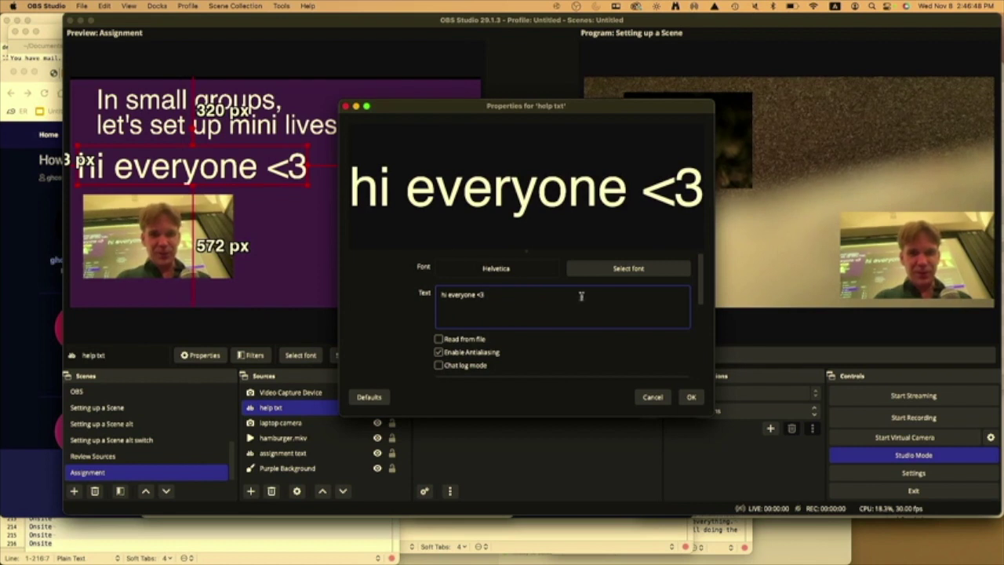
{"action": "left_click", "coordinate": [697, 398]}
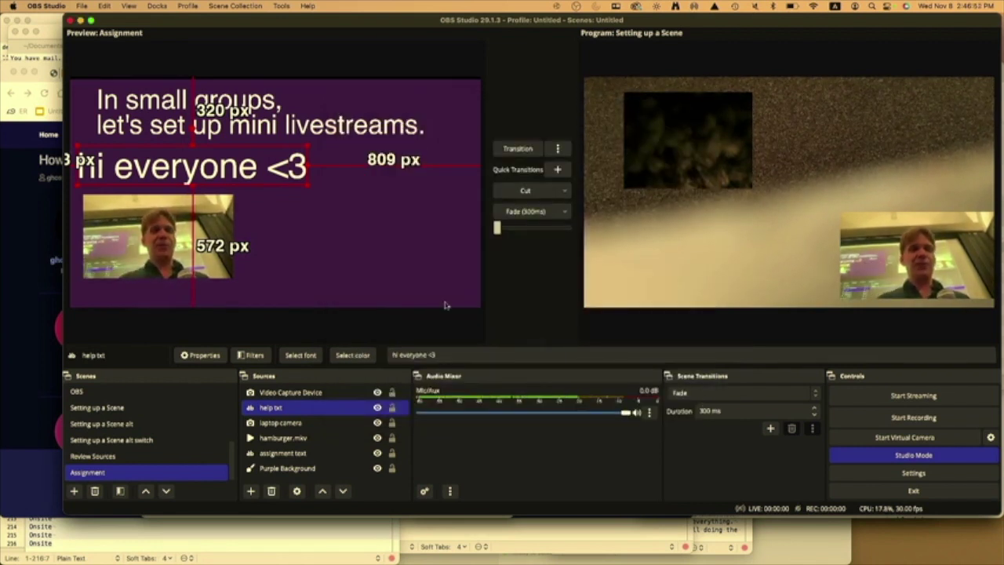
{"action": "left_click", "coordinate": [524, 192]}
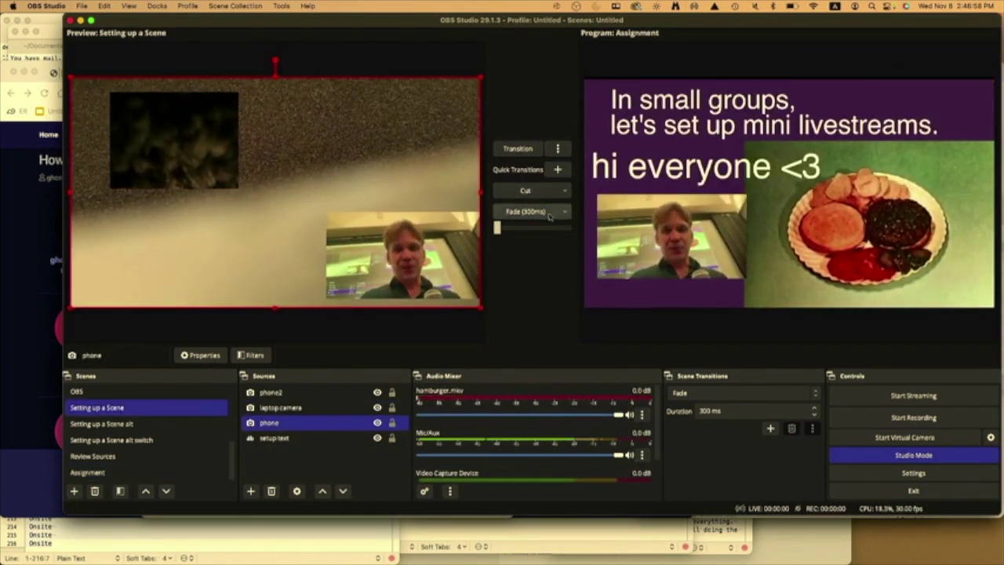
Step: Fade the program output twice with the 300ms transition and load Assignment back into the preview
{"action": "left_click", "coordinate": [527, 212]}
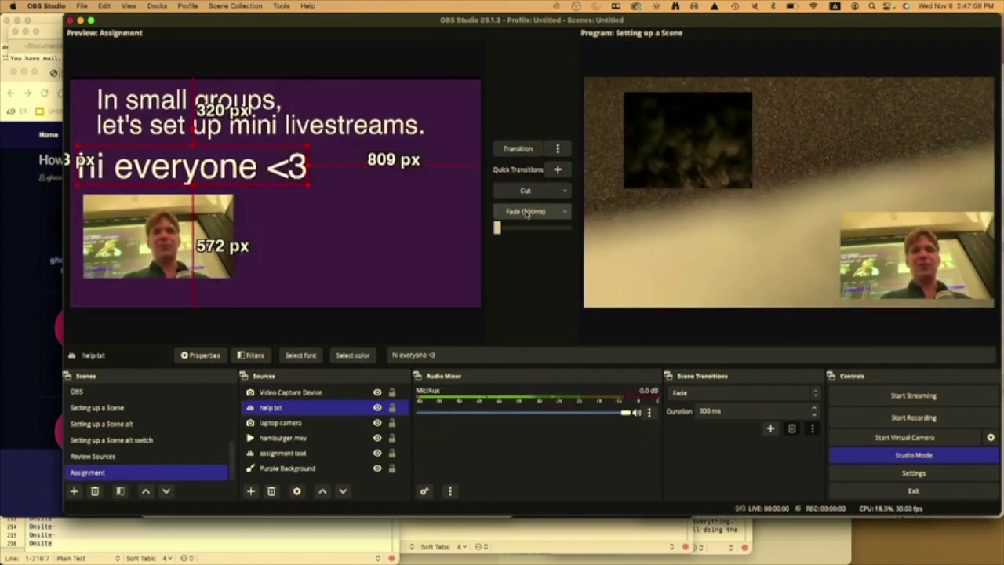
{"action": "left_click", "coordinate": [527, 212]}
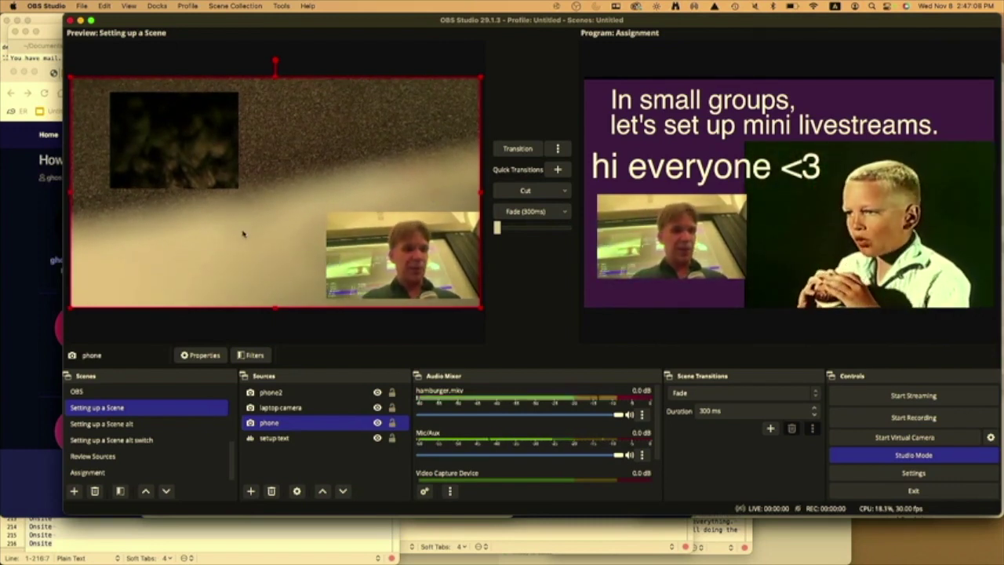
{"action": "left_click", "coordinate": [118, 472]}
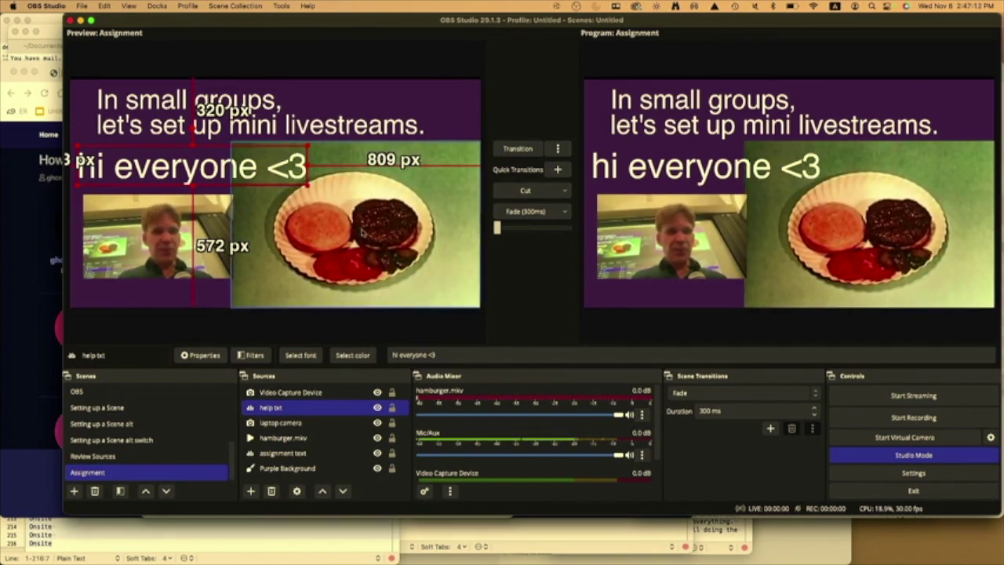
{"action": "right_click", "coordinate": [119, 469]}
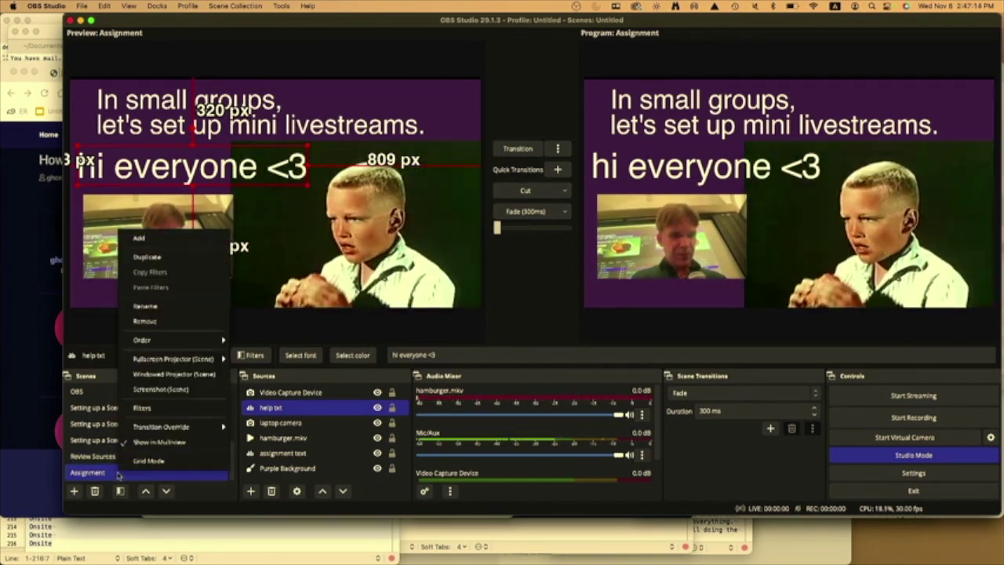
Step: Duplicate Assignment as 'Assignment 2' and stretch the hamburger video to fill the canvas
{"action": "left_click", "coordinate": [169, 257]}
{"action": "left_click", "coordinate": [552, 281]}
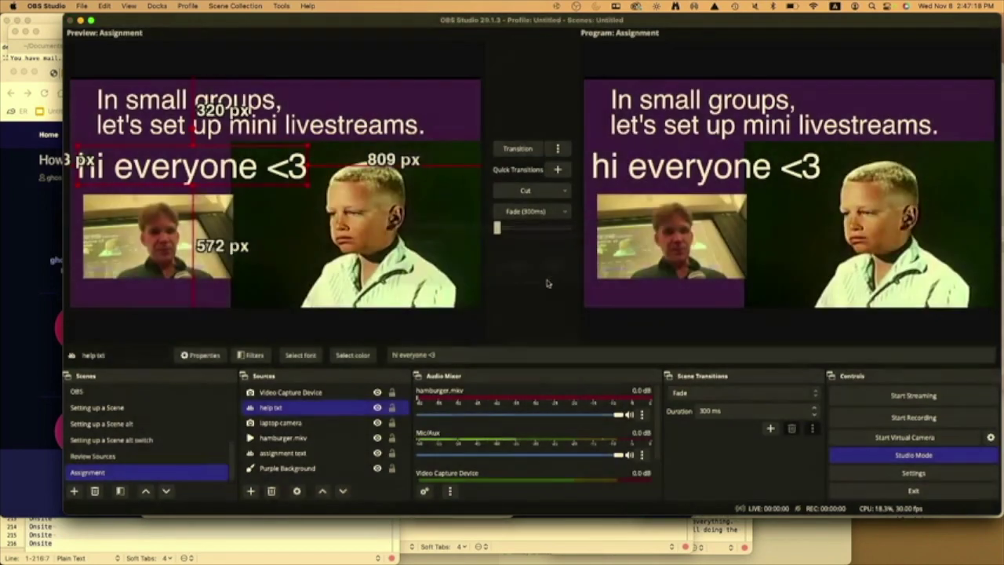
{"action": "left_click", "coordinate": [411, 218]}
{"action": "left_click_drag", "start_coordinate": [410, 219], "coordinate": [231, 127]}
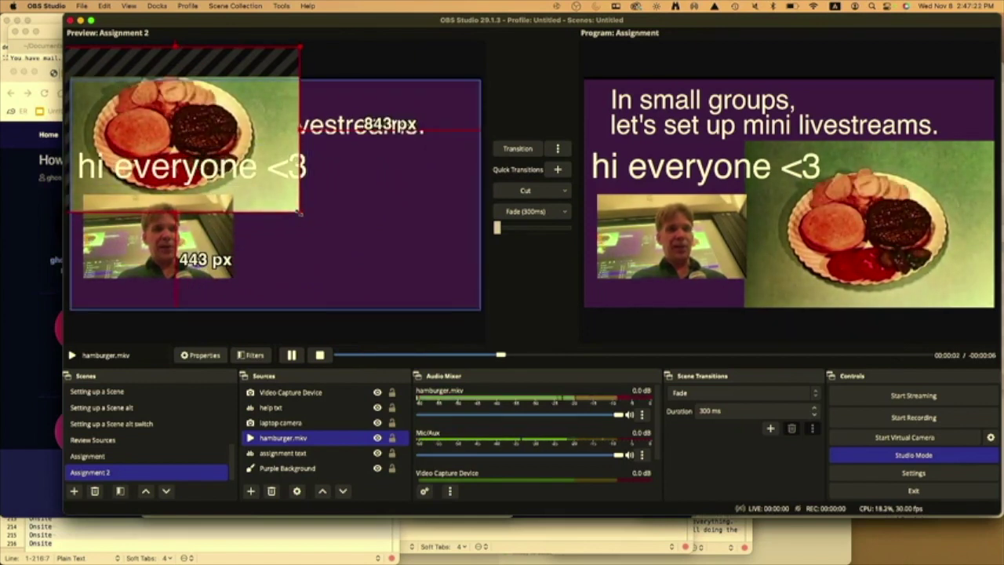
{"action": "left_click_drag", "start_coordinate": [299, 212], "coordinate": [484, 343]}
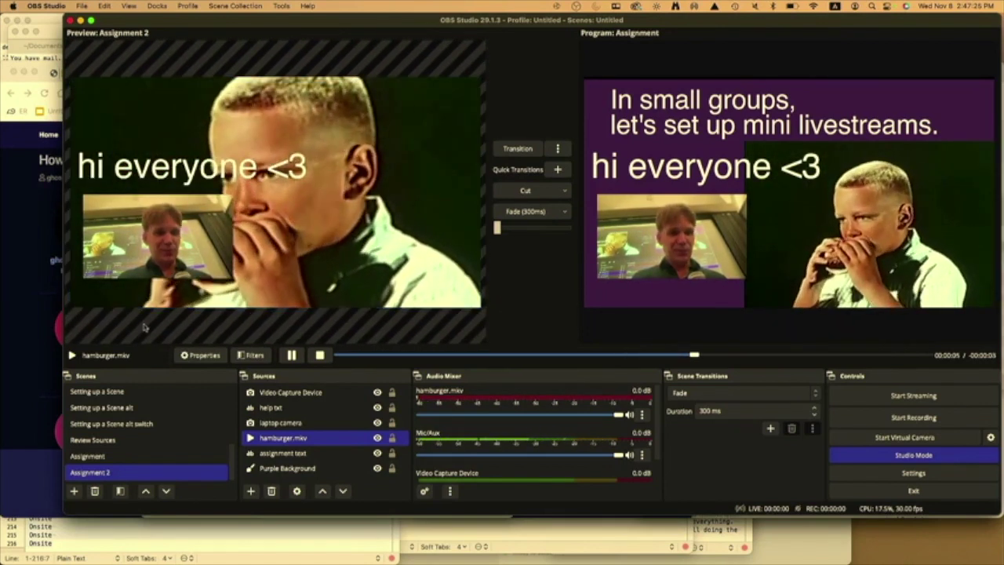
Step: Delete the assignment text and help txt sources, then fade Assignment 2 live
{"action": "left_click", "coordinate": [284, 456]}
{"action": "key", "text": "Delete"}
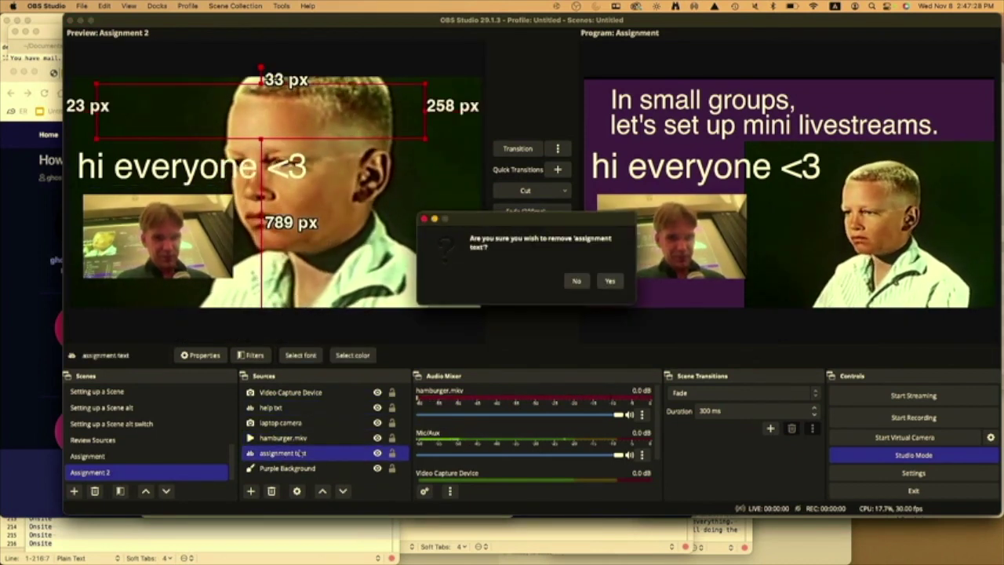
{"action": "left_click", "coordinate": [609, 280]}
{"action": "left_click", "coordinate": [296, 440]}
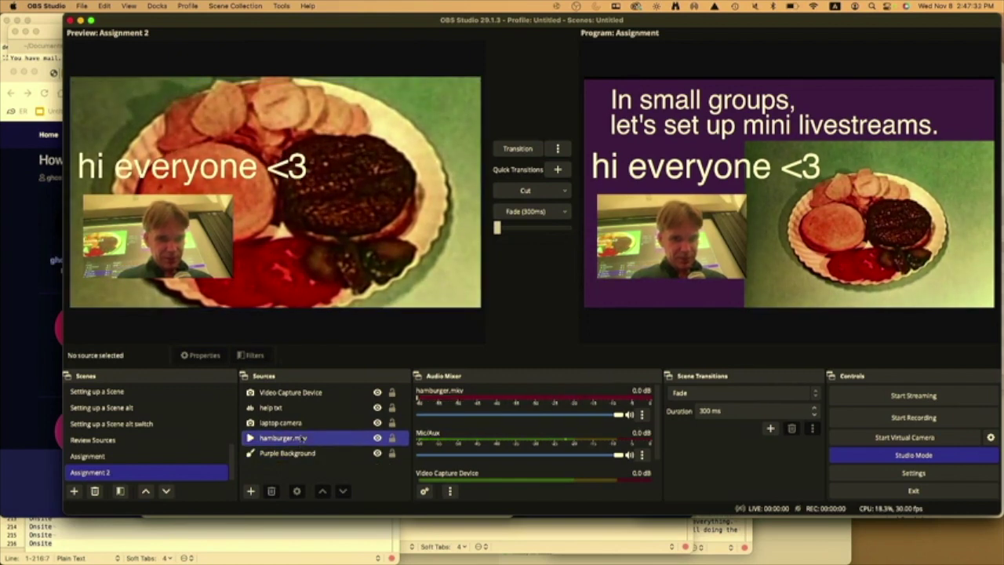
{"action": "left_click", "coordinate": [292, 408]}
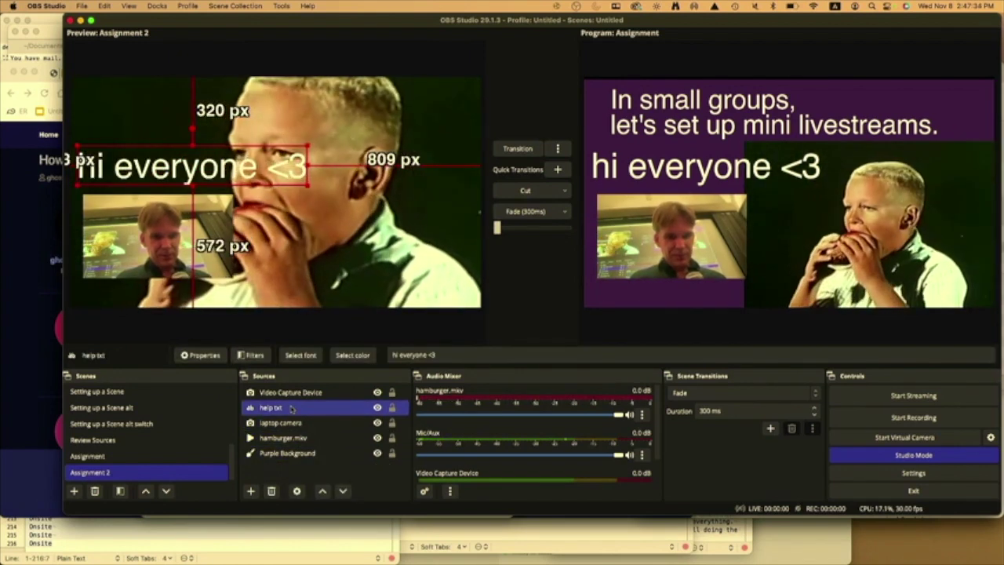
{"action": "key", "text": "BackSpace"}
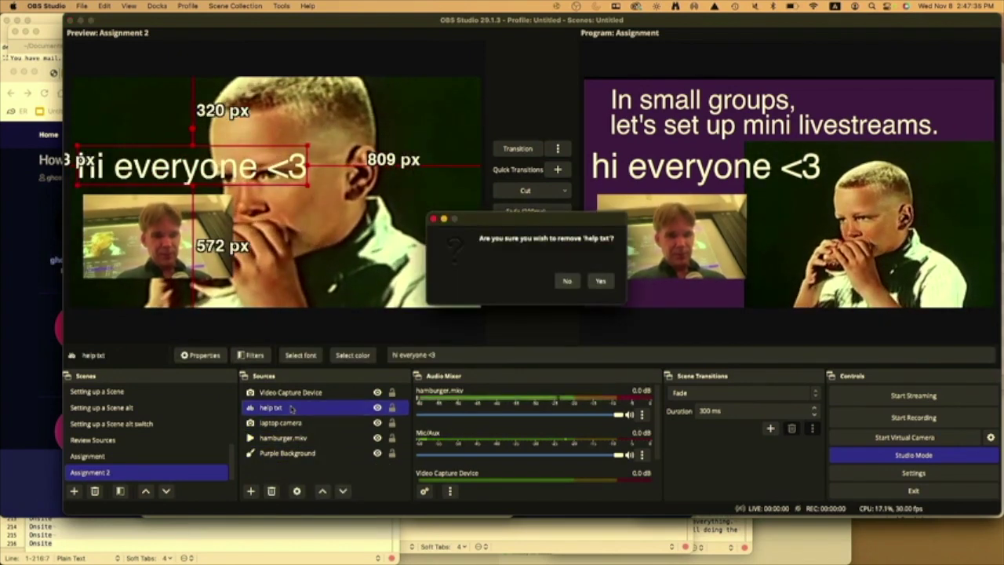
{"action": "left_click", "coordinate": [598, 281]}
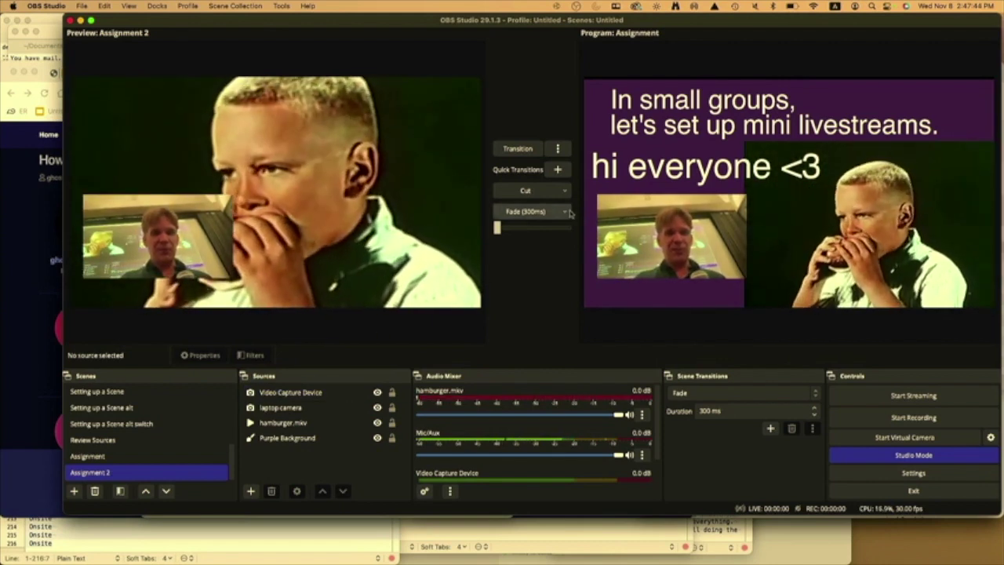
{"action": "left_click", "coordinate": [529, 211]}
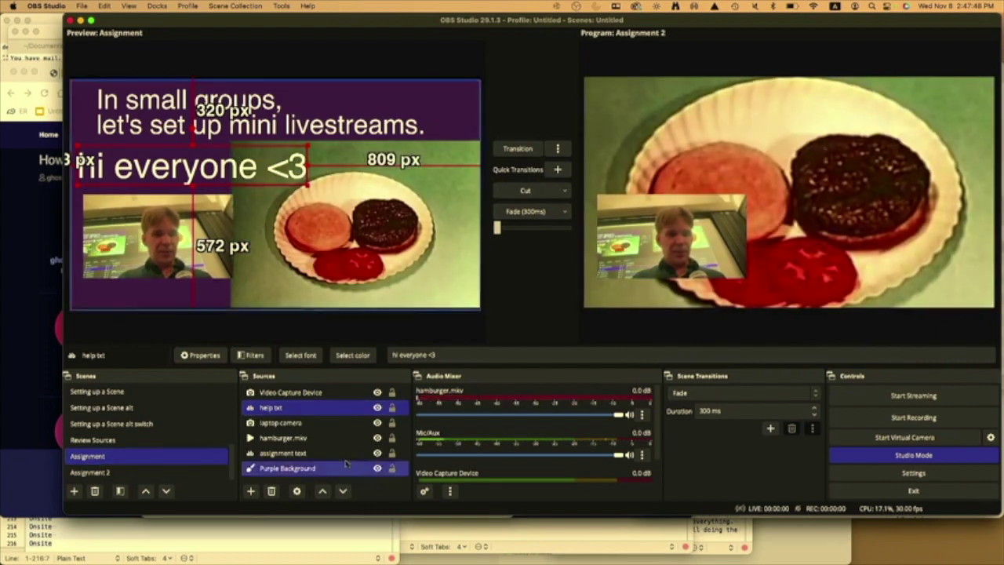
Step: Turn off Studio Mode, then shrink the hamburger video and place it on the canvas's right side
{"action": "left_click", "coordinate": [910, 455]}
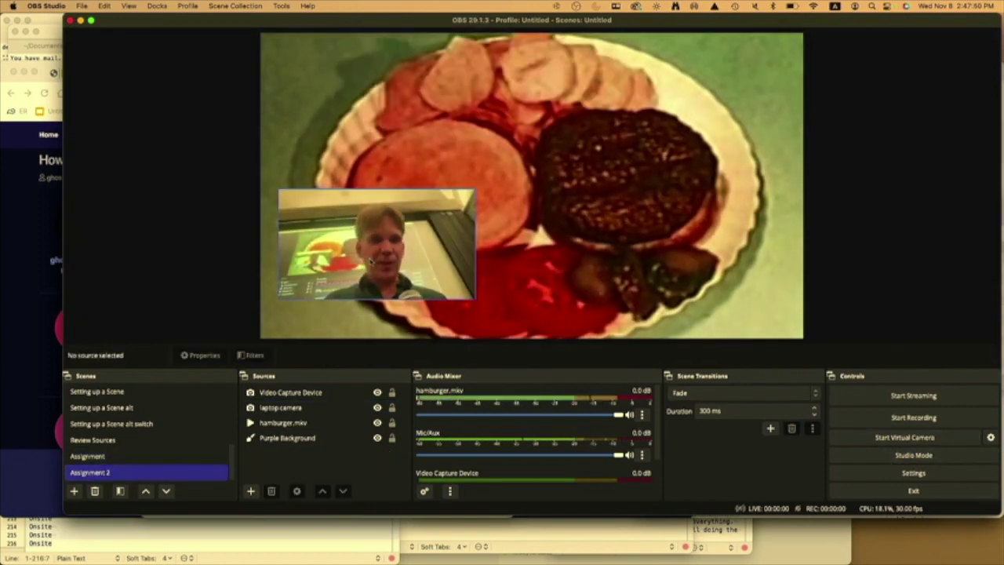
{"action": "left_click", "coordinate": [659, 192]}
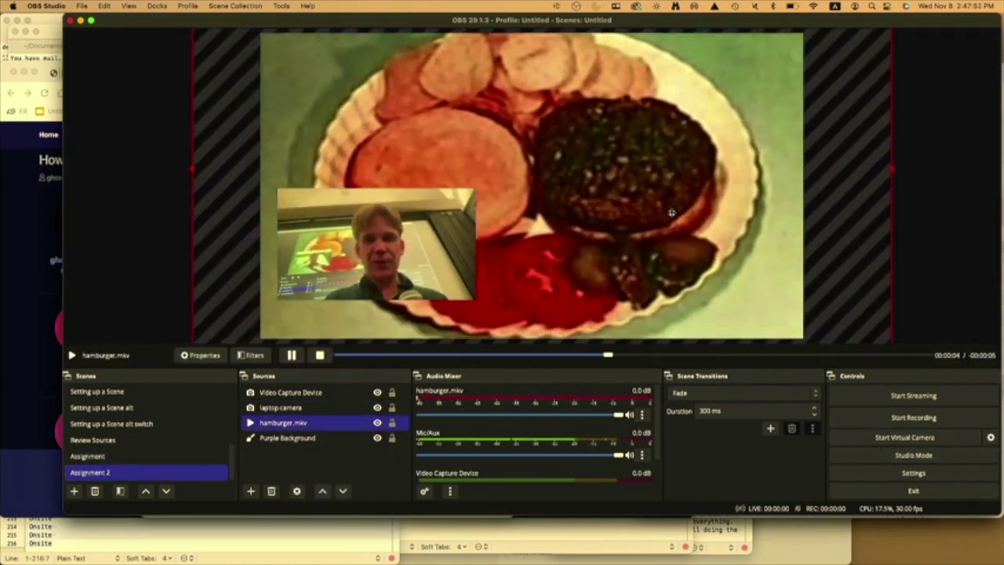
{"action": "left_click_drag", "start_coordinate": [671, 179], "coordinate": [673, 140]}
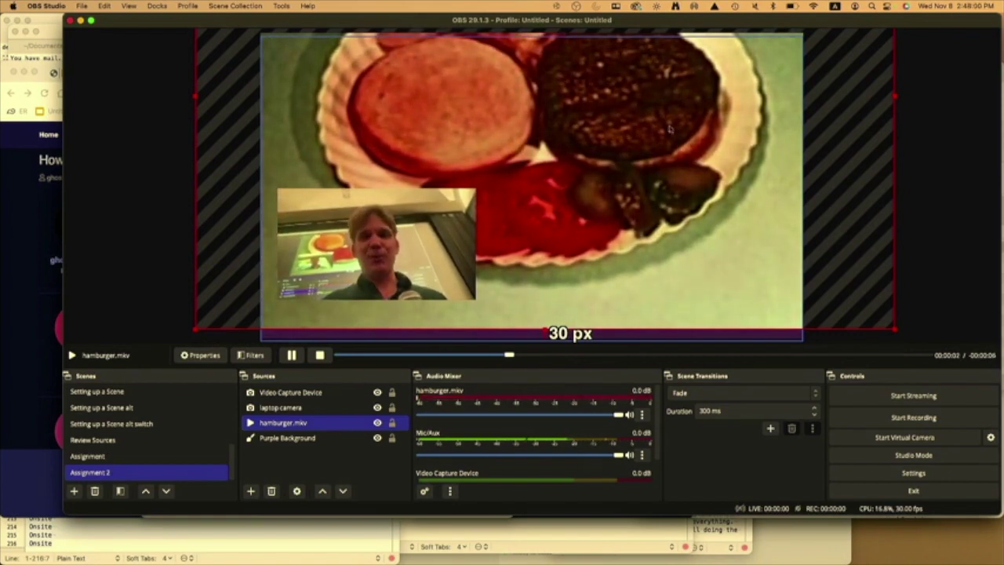
{"action": "left_click_drag", "start_coordinate": [699, 81], "coordinate": [698, 170]}
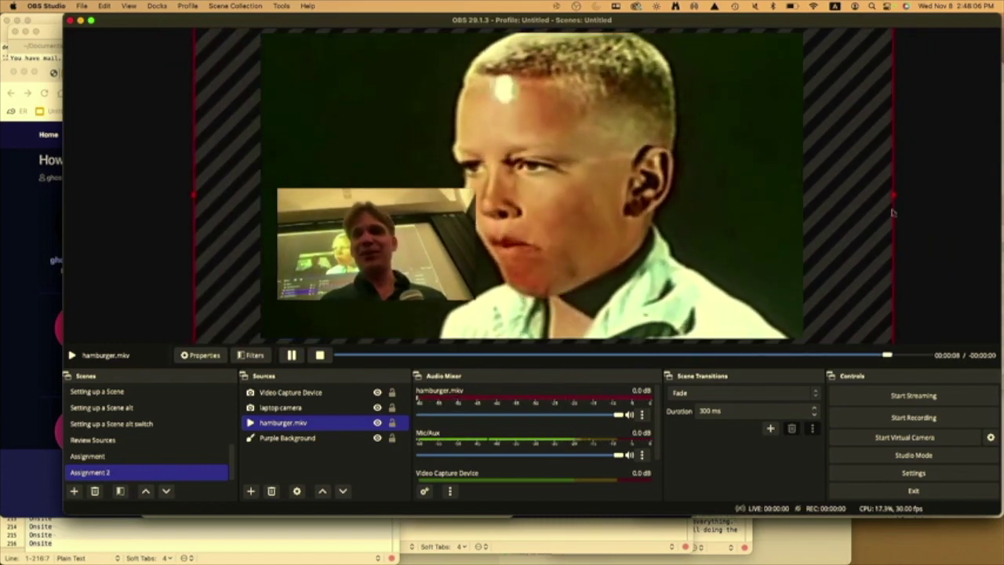
{"action": "left_click_drag", "start_coordinate": [699, 182], "coordinate": [572, 172]}
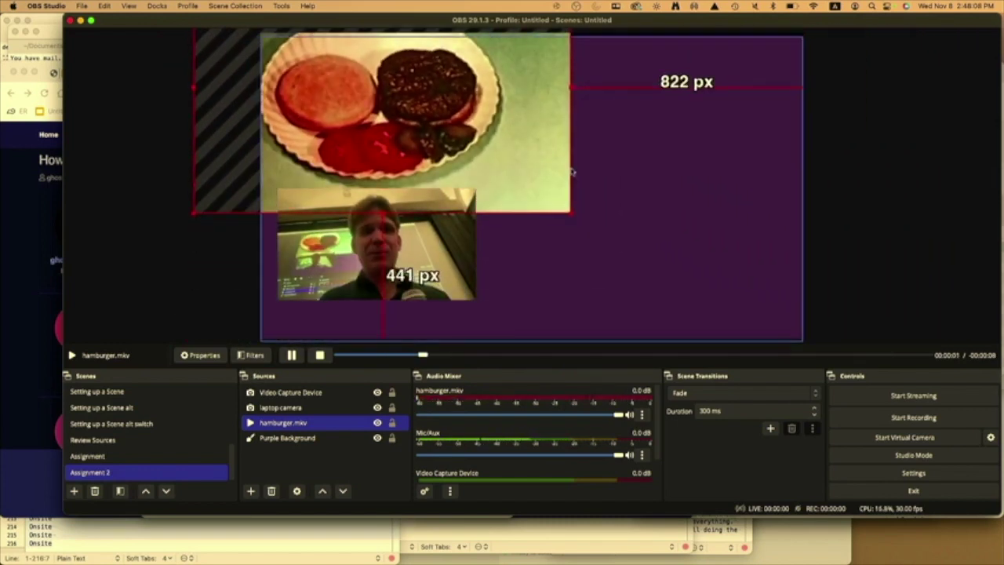
{"action": "left_click_drag", "start_coordinate": [443, 124], "coordinate": [671, 134]}
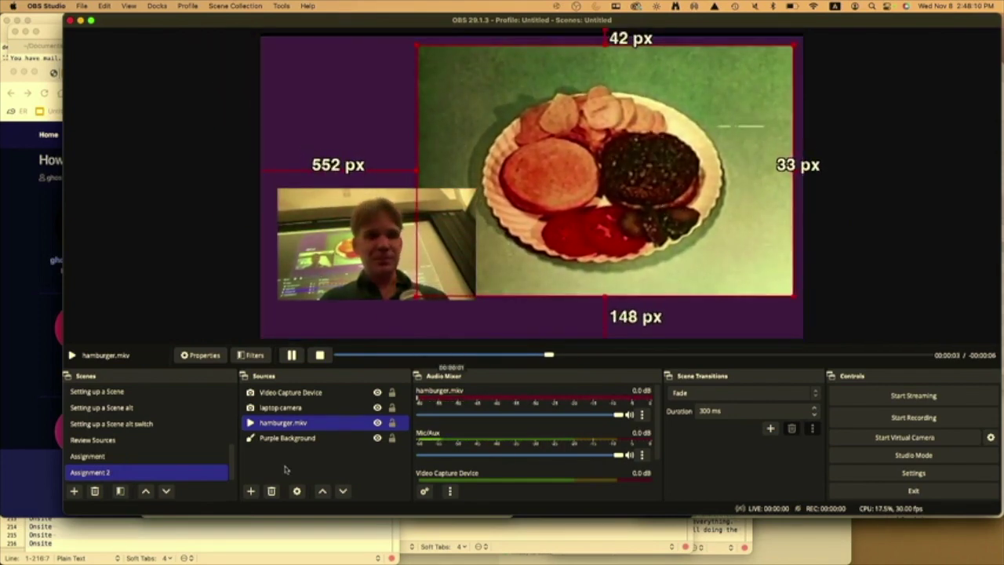
{"action": "left_click", "coordinate": [145, 455]}
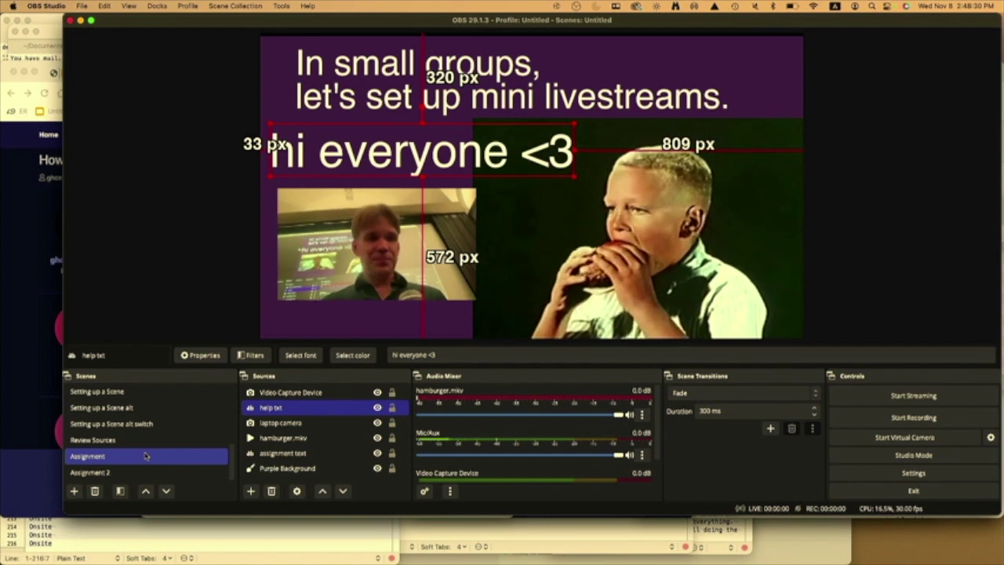
Step: Open the Virtual Presentations slide PDF from the Downloads folder in Preview
{"action": "left_click", "coordinate": [19, 551]}
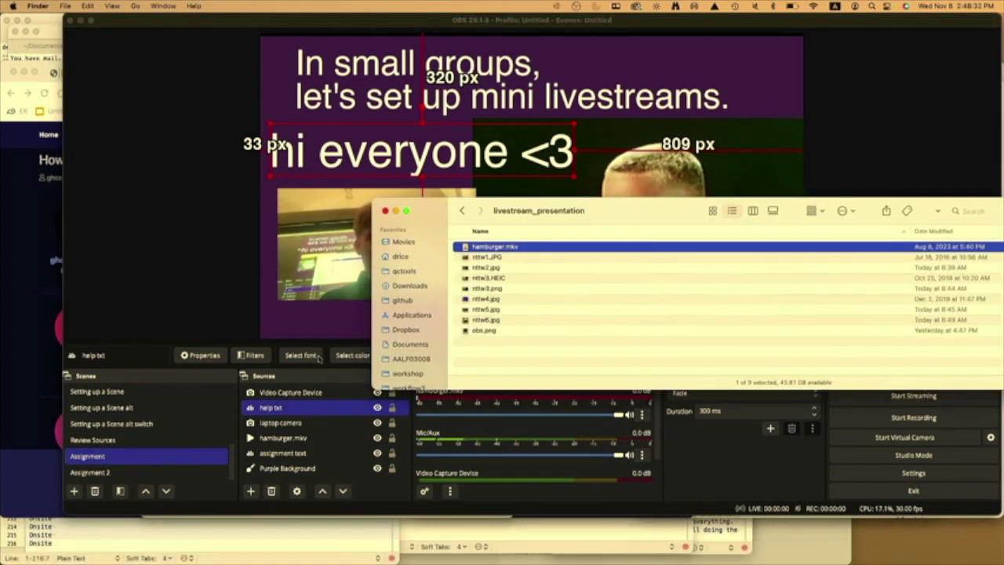
{"action": "left_click", "coordinate": [409, 285]}
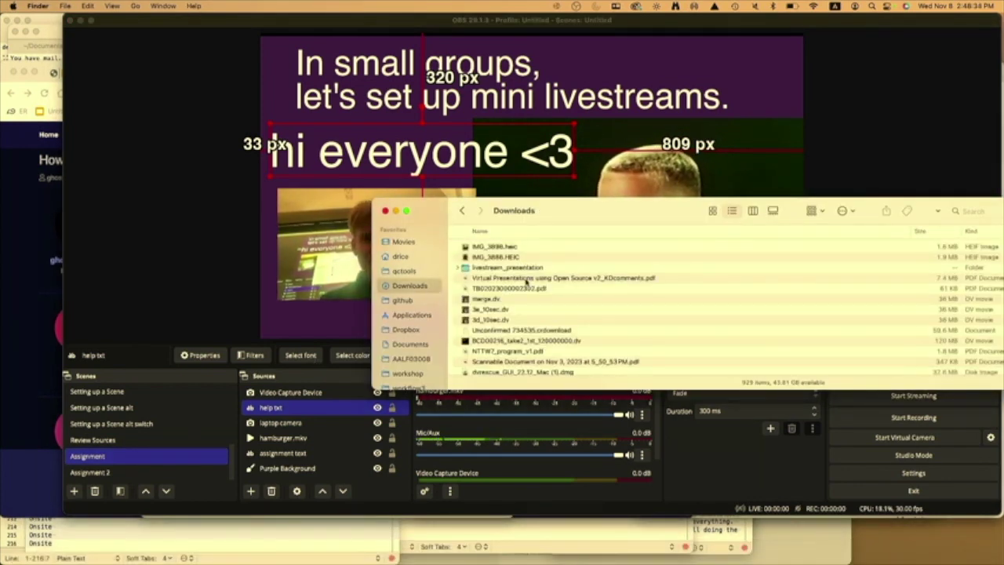
{"action": "double_click", "coordinate": [526, 280]}
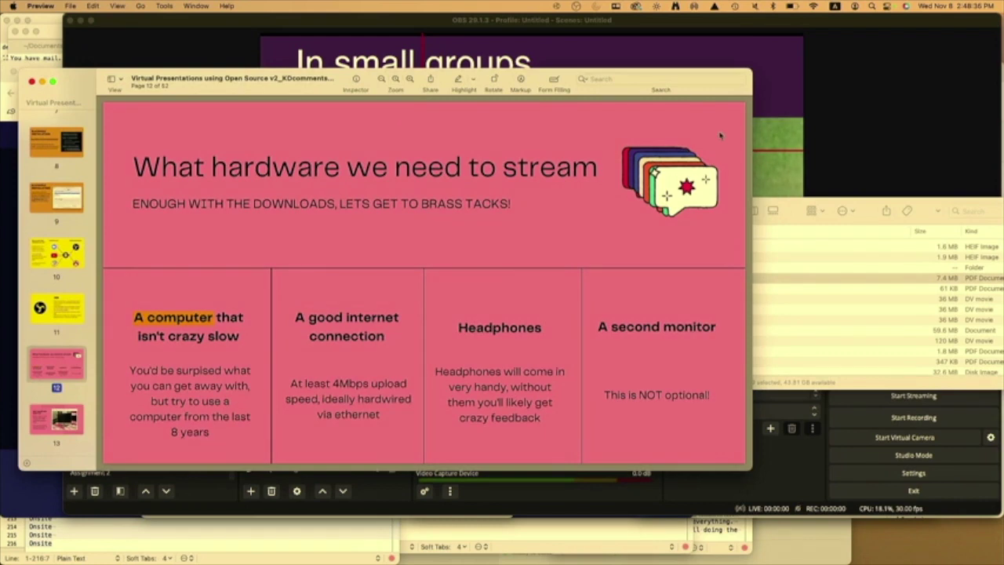
Step: Enlarge the Preview slides window to nearly full screen and jump to the BLACKHOLE slide 7
{"action": "left_click", "coordinate": [810, 67]}
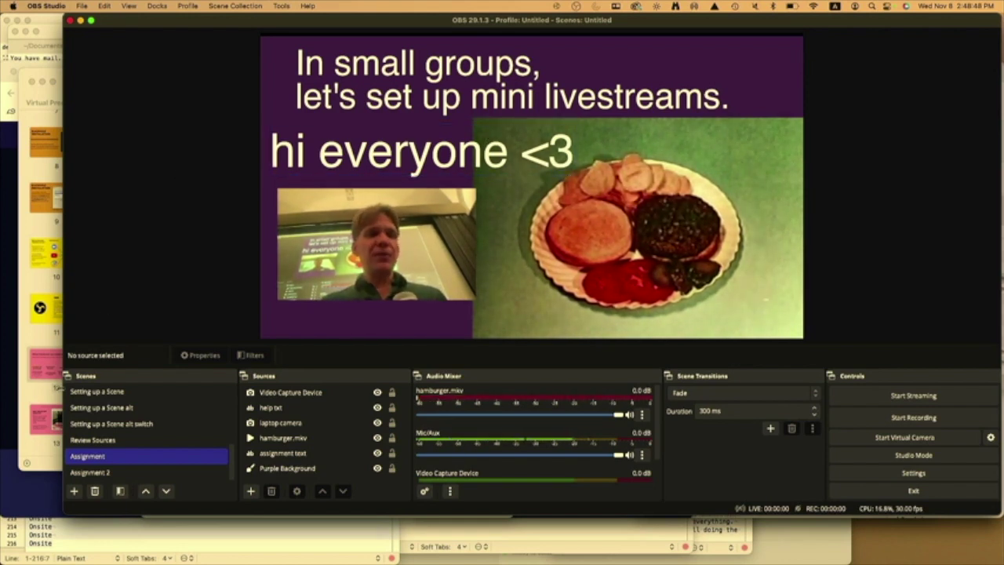
{"action": "left_click", "coordinate": [58, 385]}
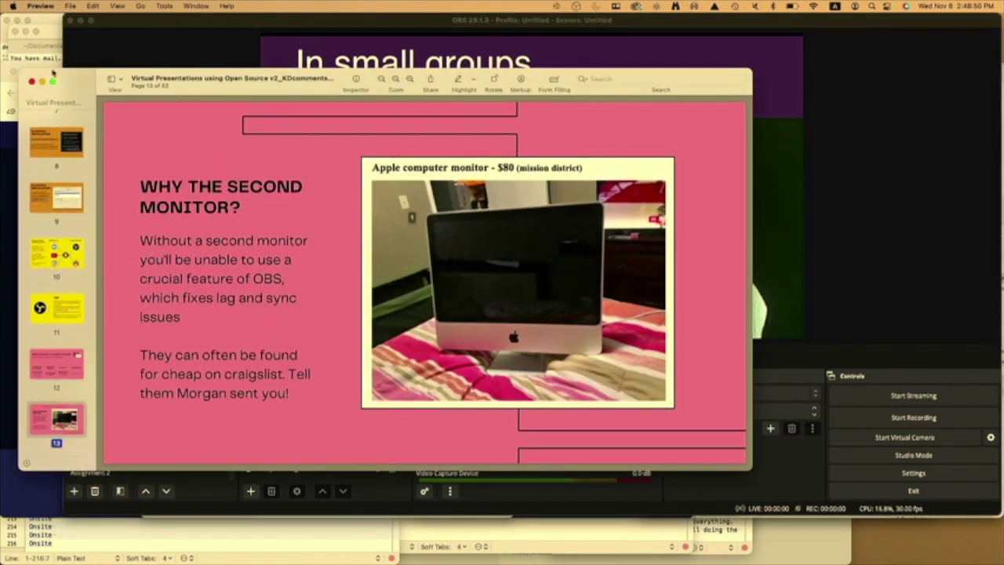
{"action": "scroll", "coordinate": [60, 200], "scroll_direction": "up", "scroll_amount": 10}
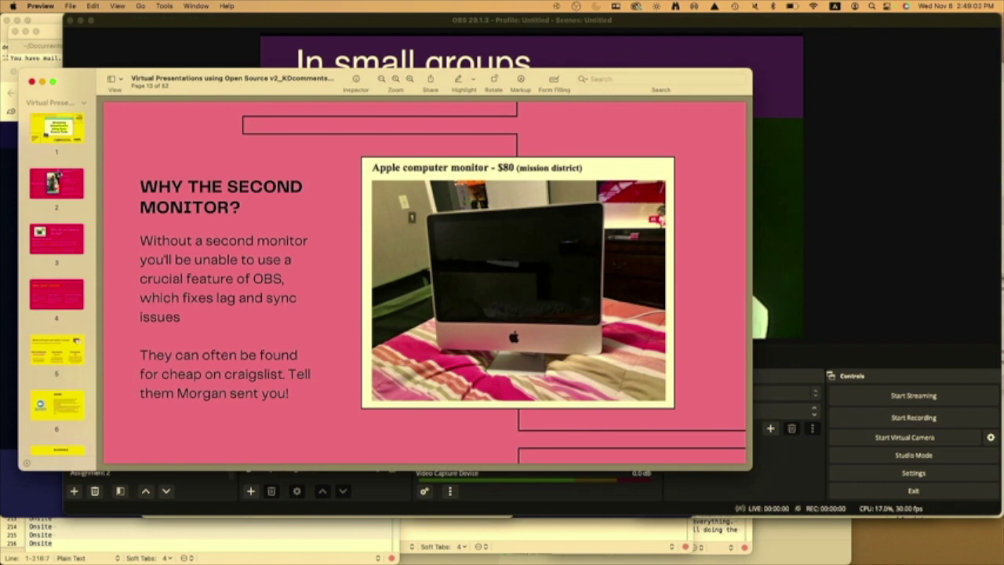
{"action": "left_click", "coordinate": [58, 174]}
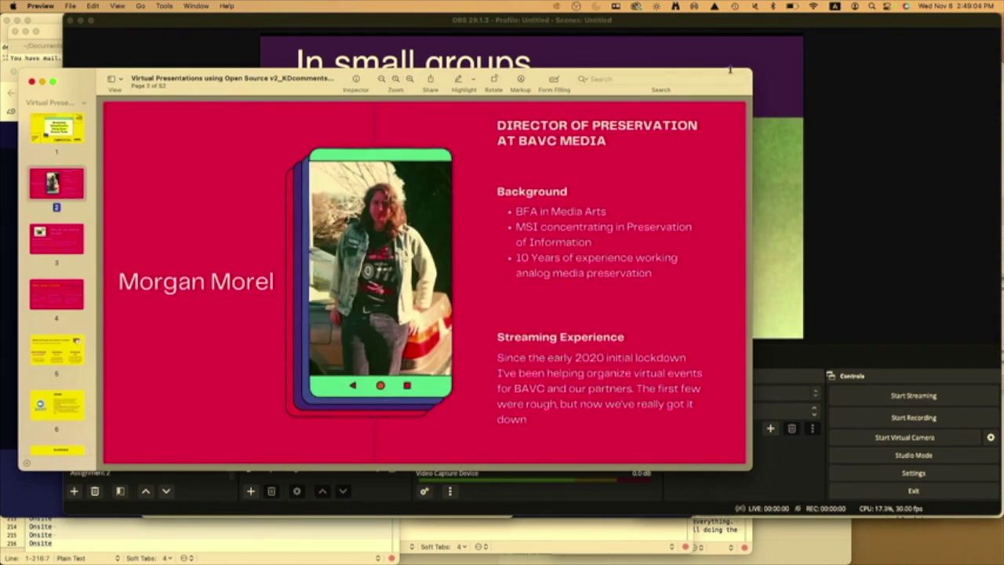
{"action": "left_click_drag", "start_coordinate": [750, 73], "coordinate": [906, 6]}
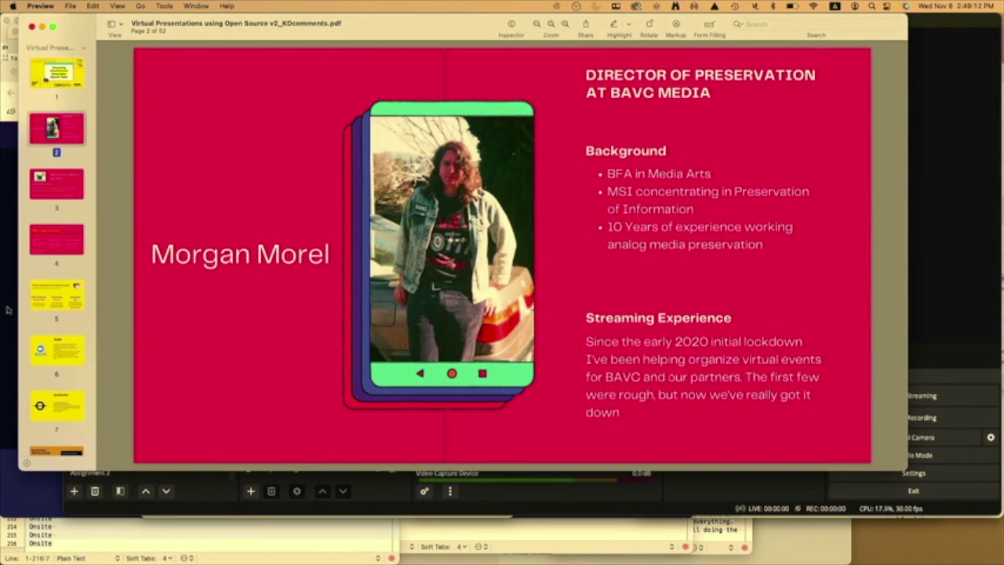
{"action": "left_click", "coordinate": [55, 405]}
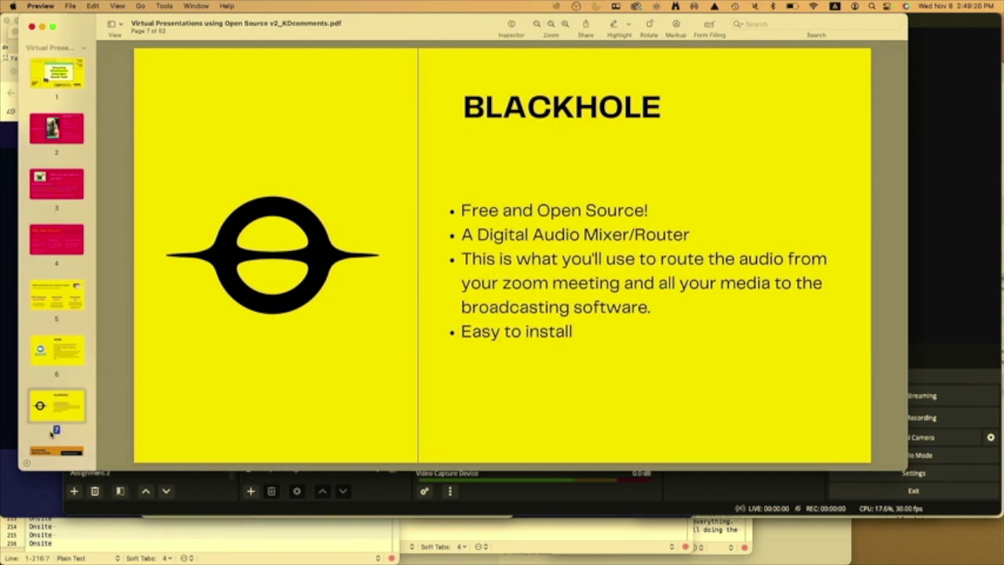
Step: Step through the PDF to slide 18, 'Setting up your zoom', showing the BlackHole 2ch choice
{"action": "scroll", "coordinate": [39, 284], "scroll_direction": "down", "scroll_amount": 6}
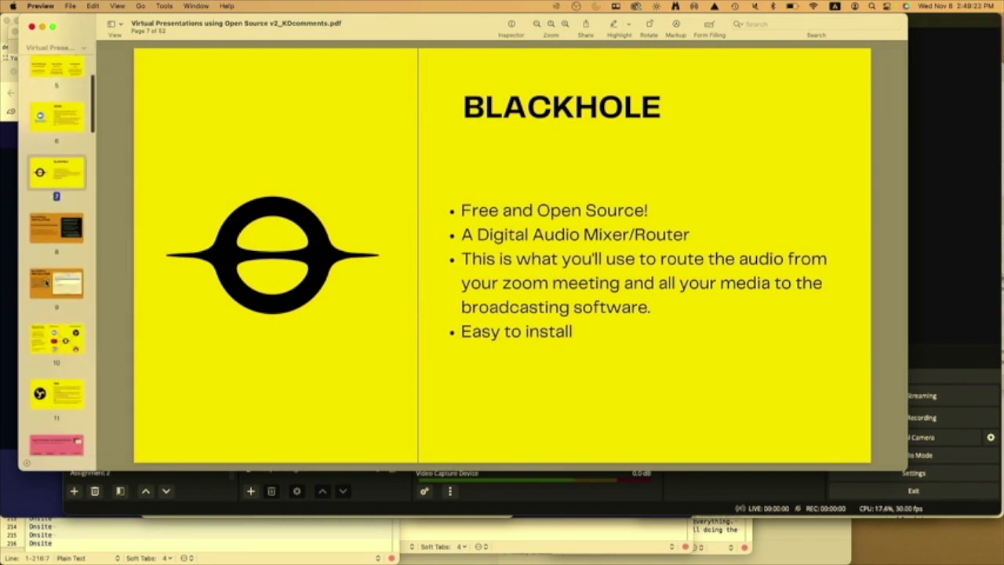
{"action": "key", "text": "Down"}
{"action": "key", "text": "Down"}
{"action": "key", "text": "Down"}
{"action": "key", "text": "Down"}
{"action": "key", "text": "Down"}
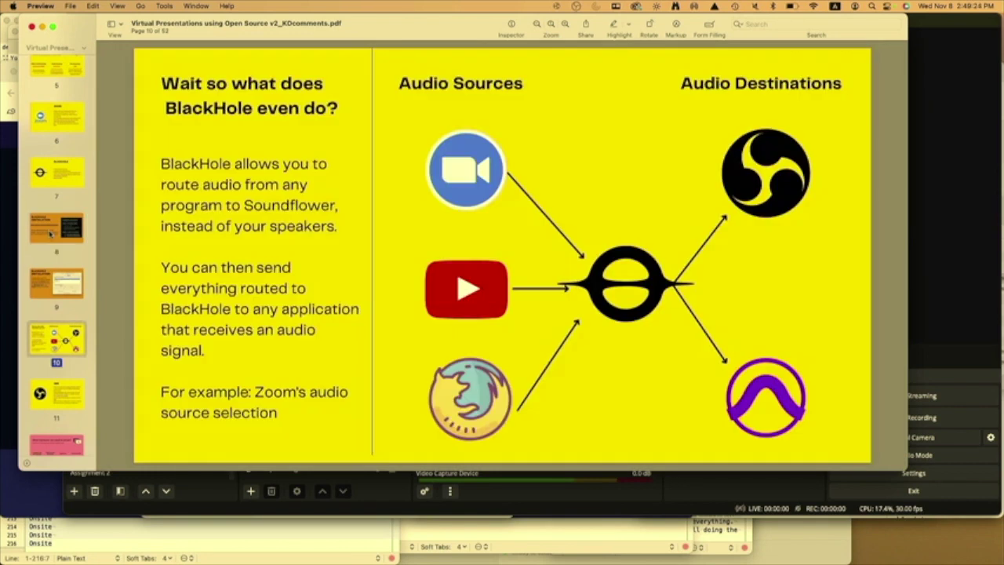
{"action": "key", "text": "Down"}
{"action": "key", "text": "Down"}
{"action": "key", "text": "Down"}
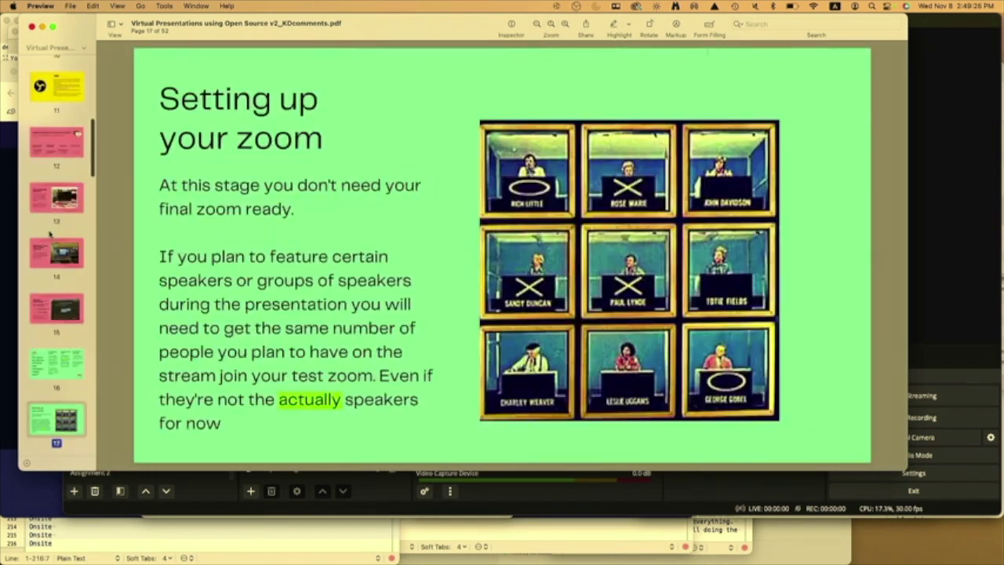
{"action": "key", "text": "Down"}
{"action": "key", "text": "Down"}
{"action": "key", "text": "Up"}
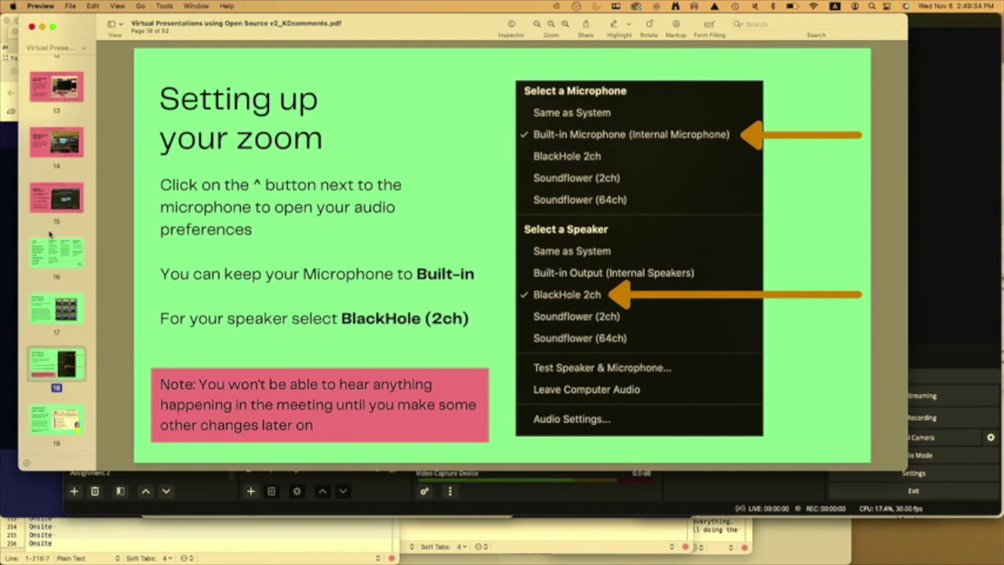
{"action": "scroll", "coordinate": [69, 300], "scroll_direction": "down", "scroll_amount": 3}
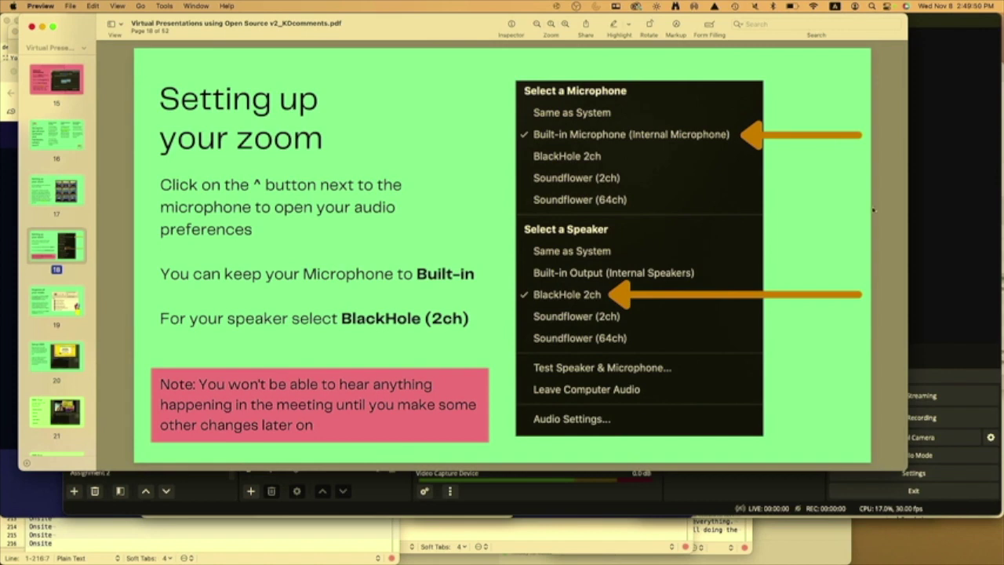
{"action": "left_click", "coordinate": [950, 221]}
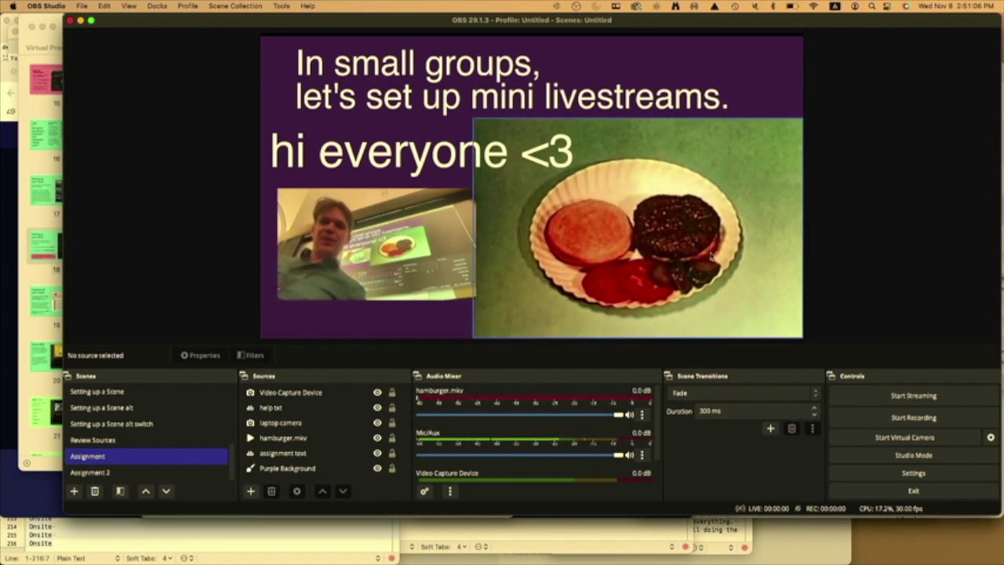
Step: Select the hamburger video in the Assignment scene
{"action": "left_click", "coordinate": [714, 256]}
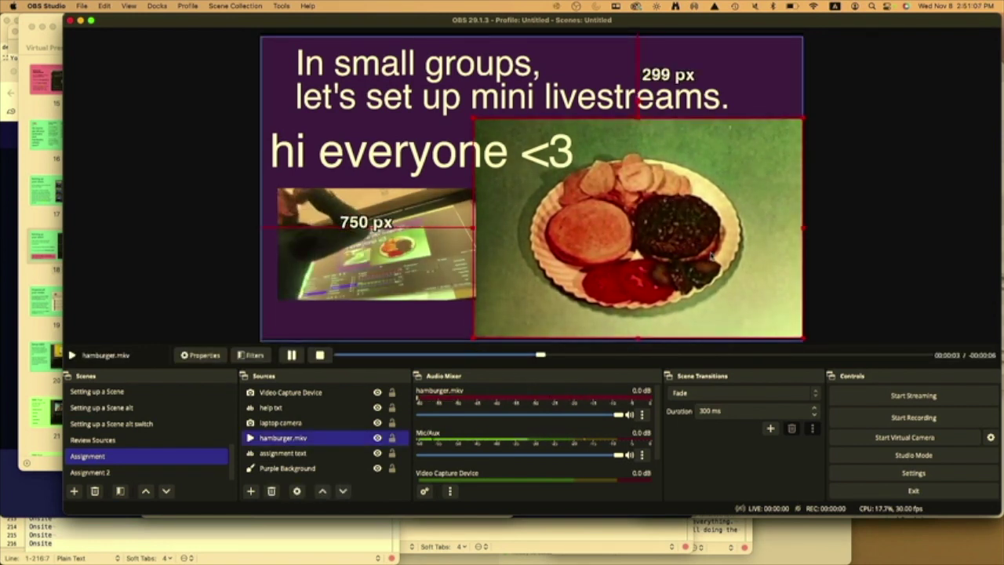